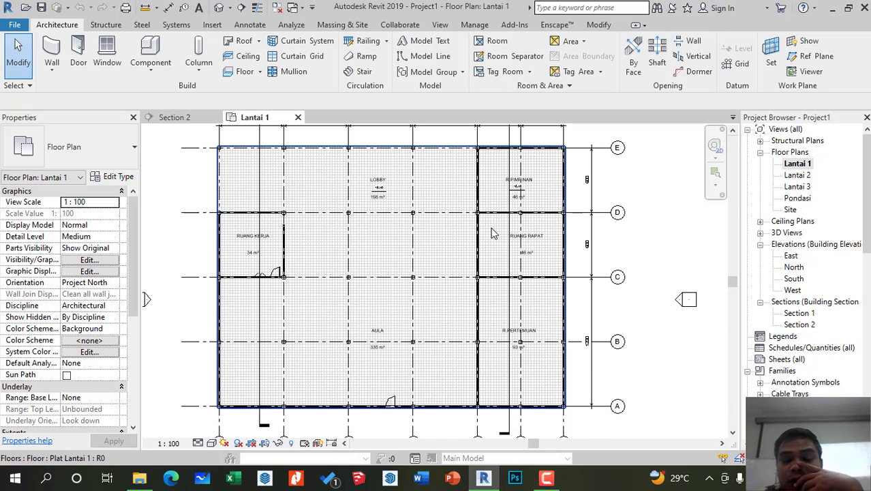
Inspect the building's exterior in the default 3D view and return to the Lantai 1 floor plan
{"action": "left_click", "coordinate": [218, 7]}
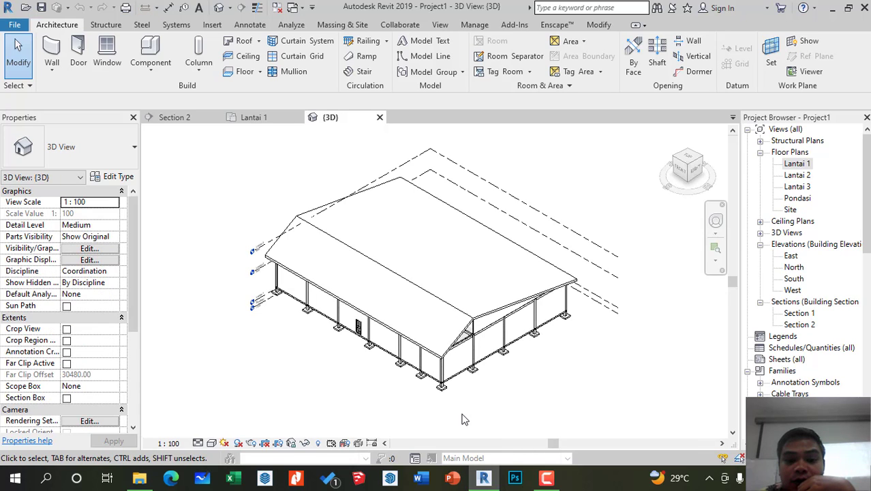
{"action": "scroll", "coordinate": [463, 413], "scroll_direction": "up", "scroll_amount": 3}
{"action": "scroll", "coordinate": [416, 365], "scroll_direction": "up", "scroll_amount": 2}
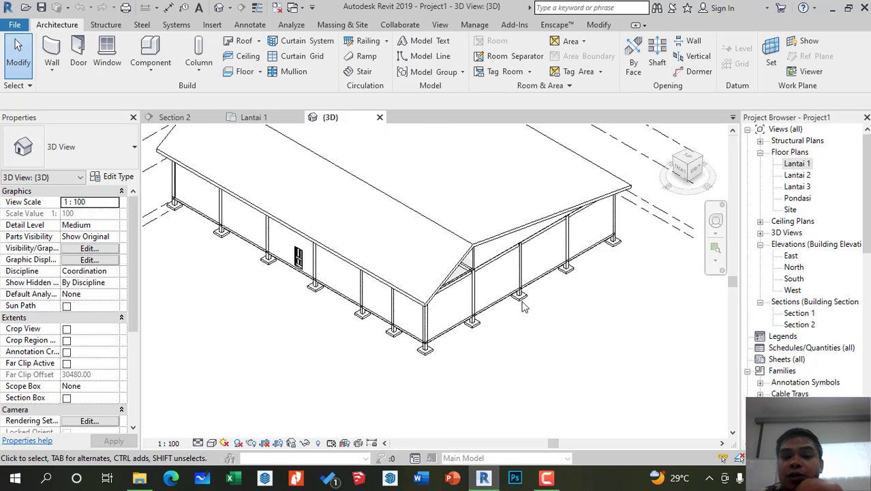
{"action": "left_click", "coordinate": [262, 118]}
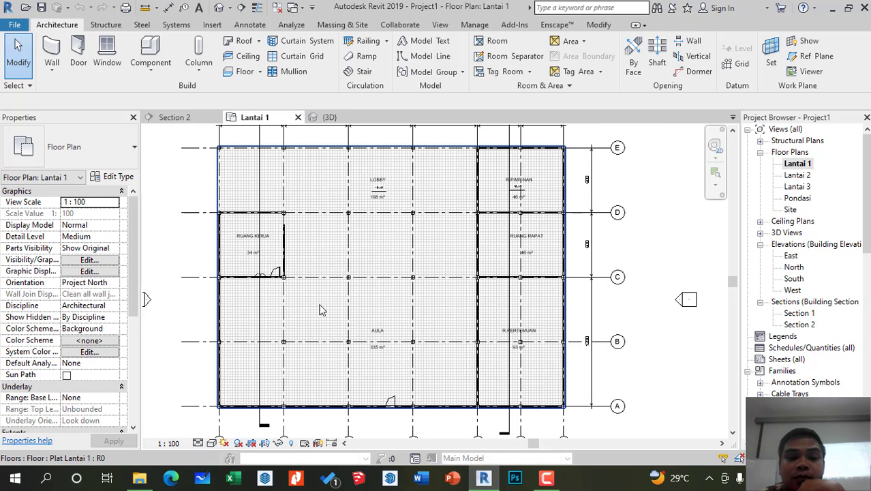
{"action": "scroll", "coordinate": [320, 305], "scroll_direction": "up", "scroll_amount": 2}
{"action": "scroll", "coordinate": [389, 268], "scroll_direction": "down", "scroll_amount": 1}
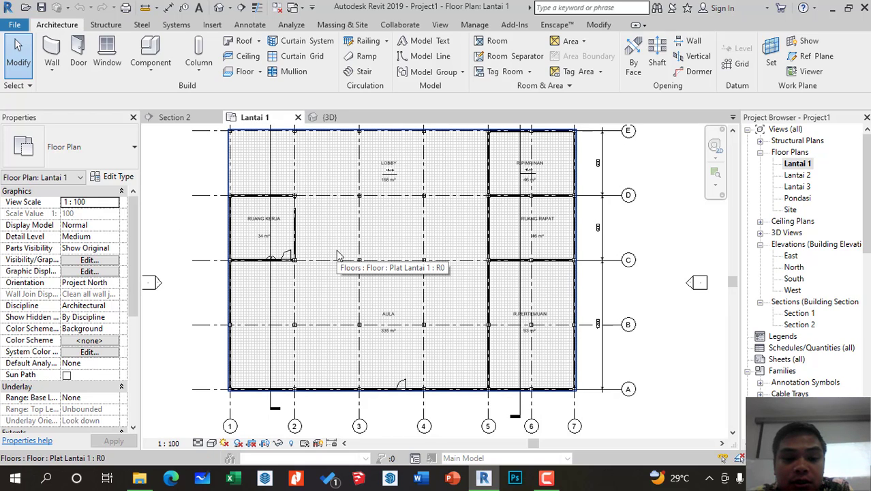
Review the properties of the door on grid A and the RUANG KERJA wall on grid 2, including its dimensions
{"action": "left_click", "coordinate": [405, 393]}
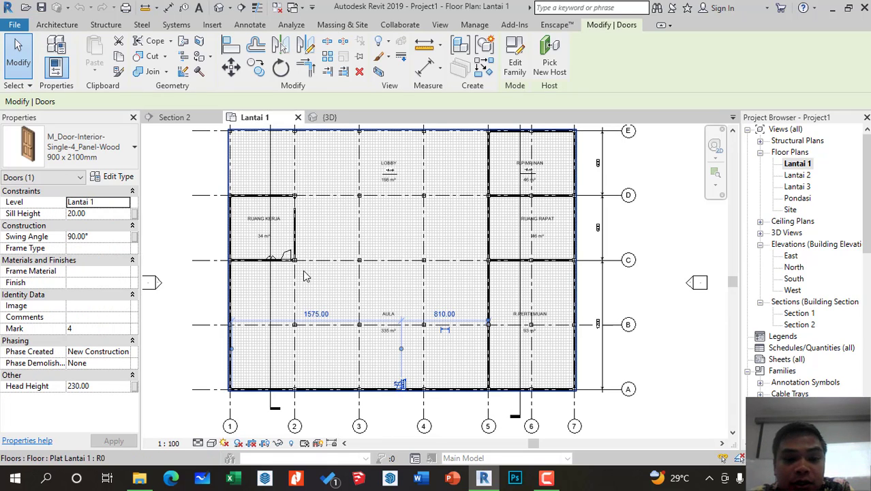
{"action": "left_click", "coordinate": [190, 225]}
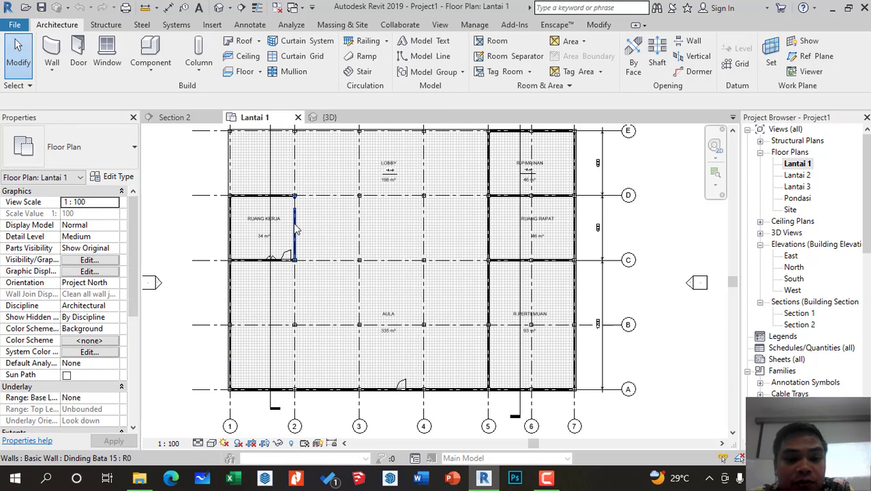
{"action": "left_click", "coordinate": [296, 229]}
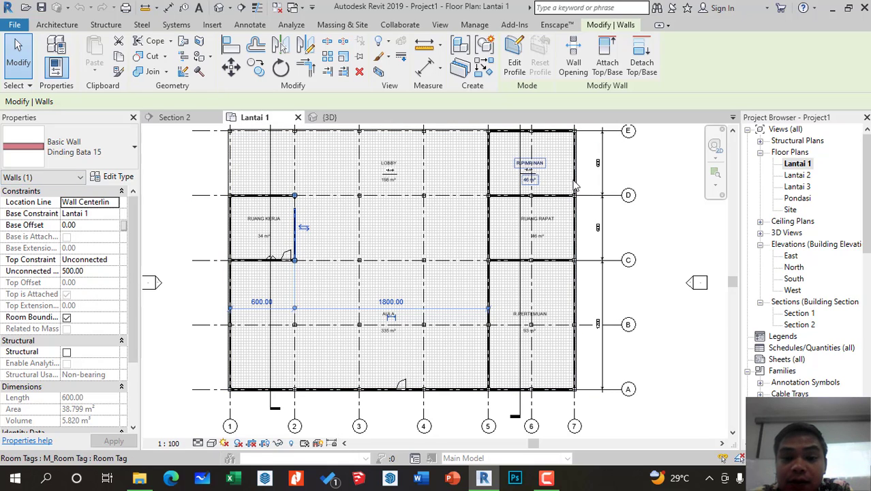
{"action": "scroll", "coordinate": [61, 244], "scroll_direction": "down", "scroll_amount": 2}
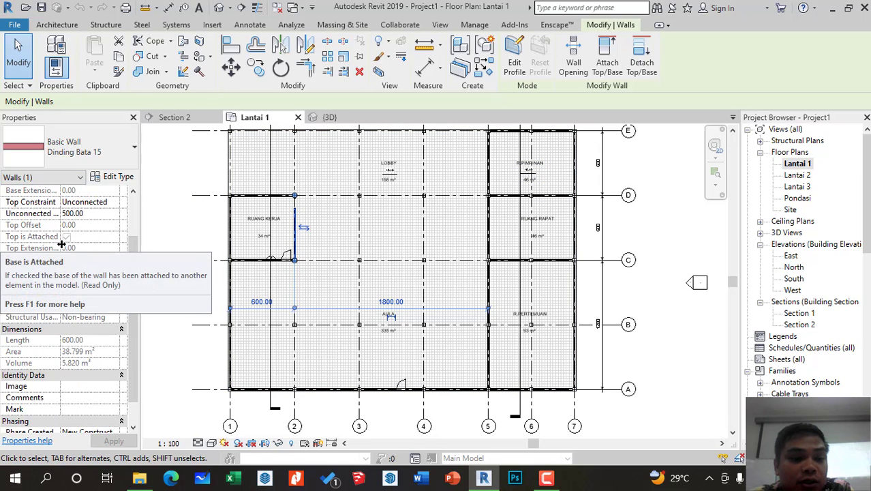
{"action": "scroll", "coordinate": [61, 244], "scroll_direction": "down", "scroll_amount": 1}
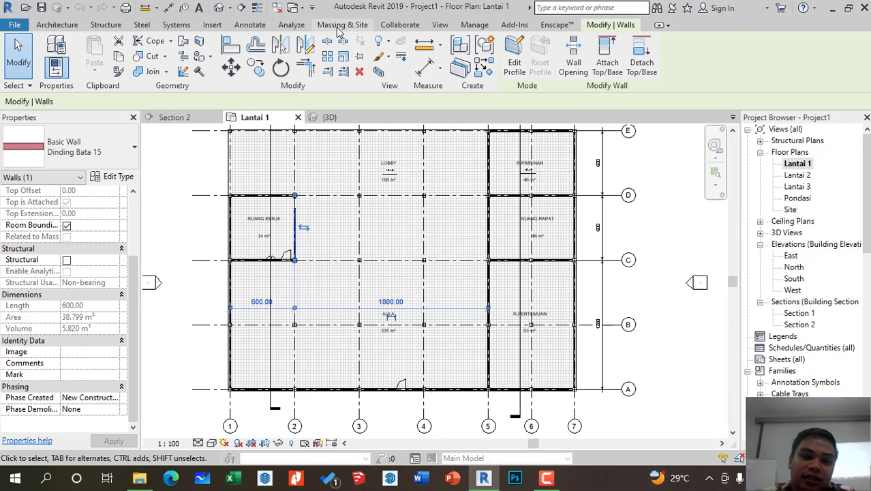
{"action": "scroll", "coordinate": [375, 253], "scroll_direction": "down", "scroll_amount": 1}
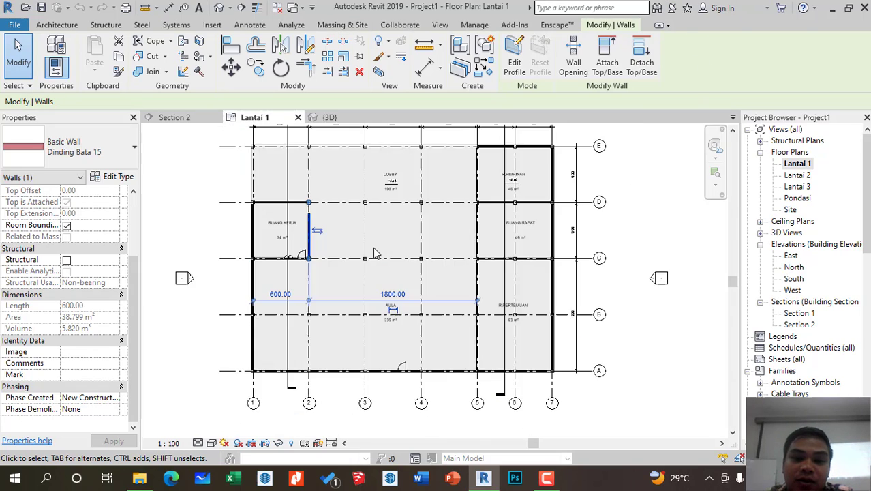
{"action": "scroll", "coordinate": [375, 253], "scroll_direction": "down", "scroll_amount": 2}
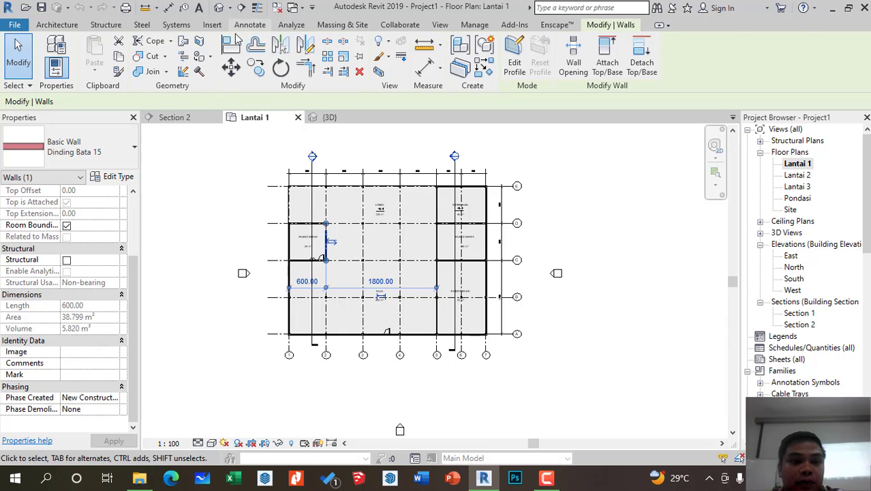
Start a new Schedule/Quantities table and move its setup dialog clear of the project browser
{"action": "left_click", "coordinate": [292, 25]}
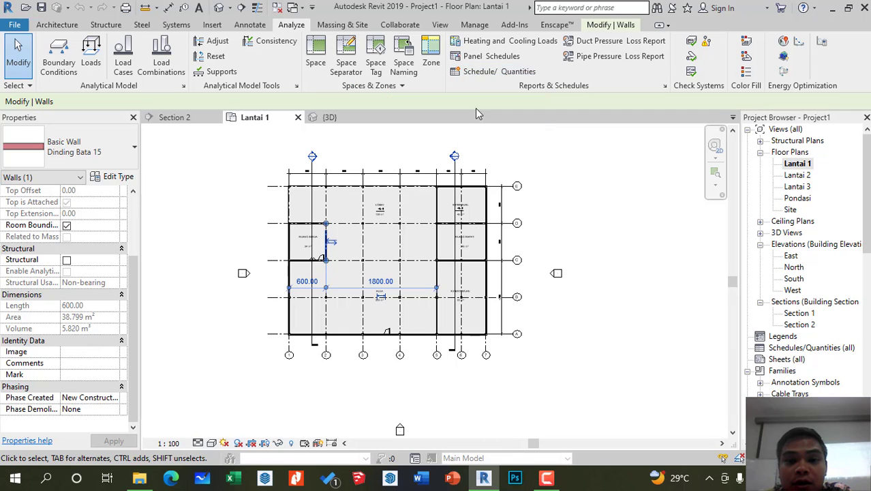
{"action": "left_click", "coordinate": [500, 73]}
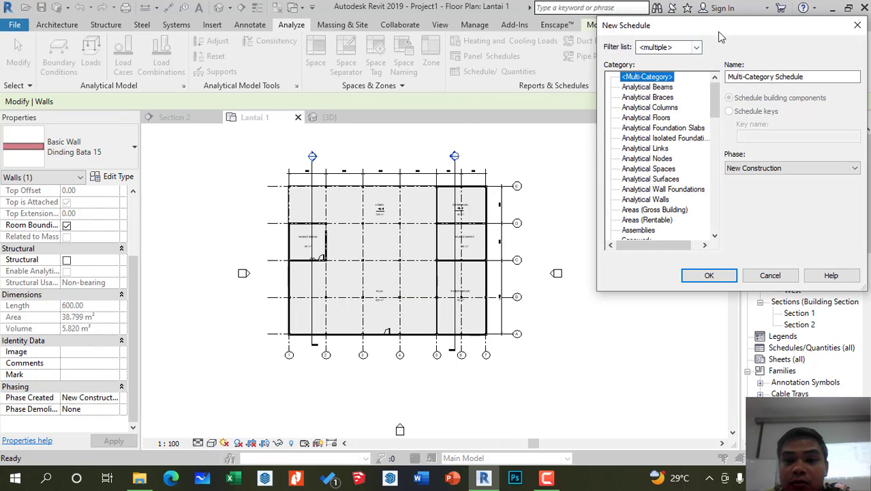
{"action": "left_click_drag", "start_coordinate": [667, 30], "coordinate": [121, 60]}
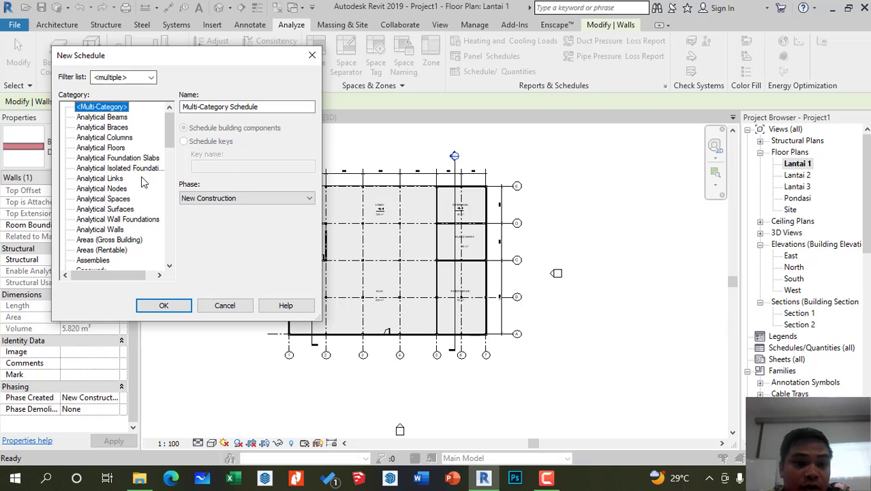
Look through the schedule categories from the analytical elements to the structural ones, checking the Columns category on the way
{"action": "scroll", "coordinate": [133, 199], "scroll_direction": "down", "scroll_amount": 2}
{"action": "scroll", "coordinate": [133, 200], "scroll_direction": "up", "scroll_amount": 2}
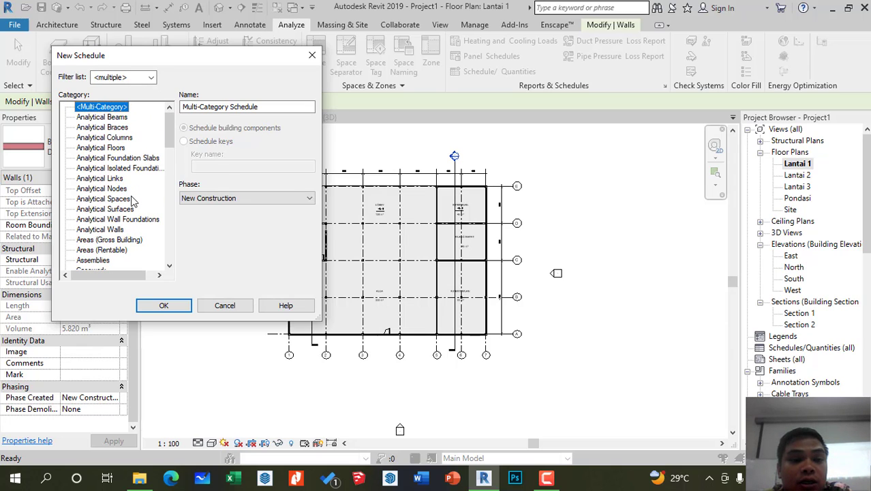
{"action": "scroll", "coordinate": [133, 199], "scroll_direction": "down", "scroll_amount": 2}
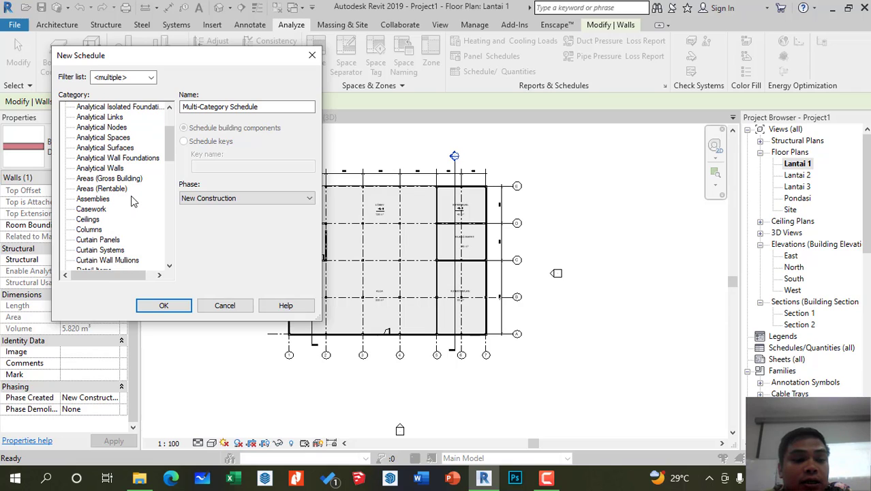
{"action": "scroll", "coordinate": [133, 205], "scroll_direction": "down", "scroll_amount": 1}
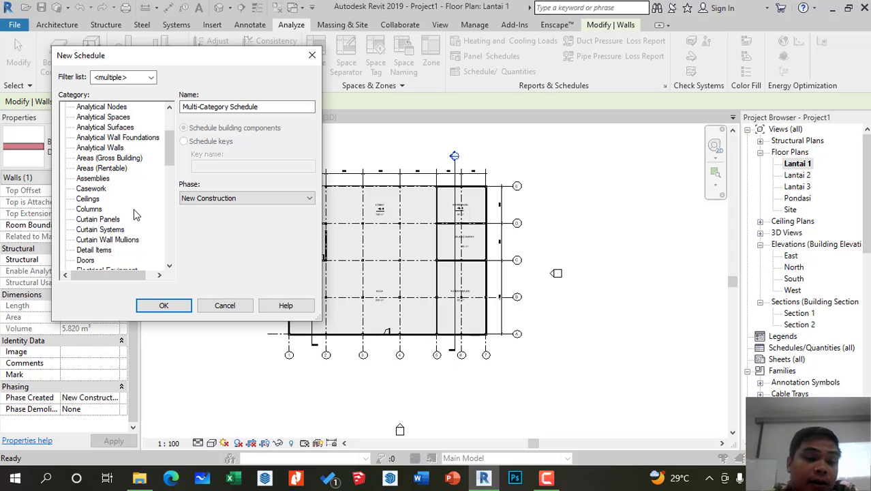
{"action": "scroll", "coordinate": [116, 211], "scroll_direction": "up", "scroll_amount": 3}
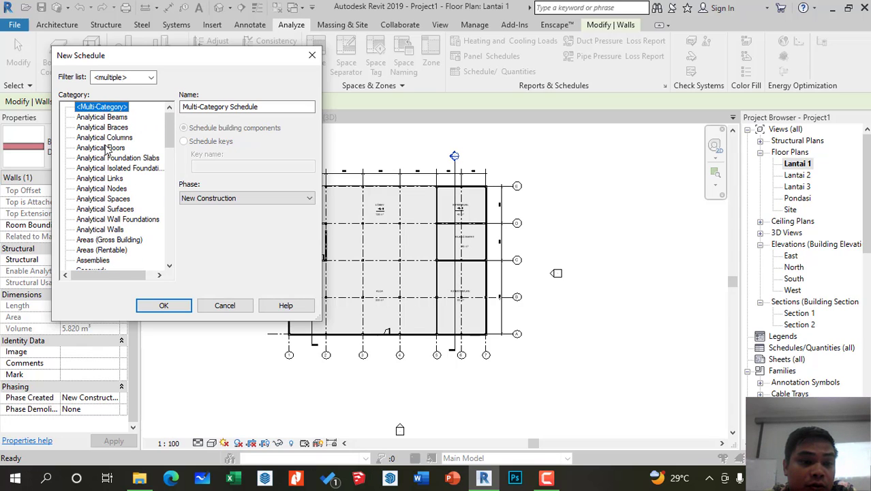
{"action": "scroll", "coordinate": [117, 134], "scroll_direction": "down", "scroll_amount": 1}
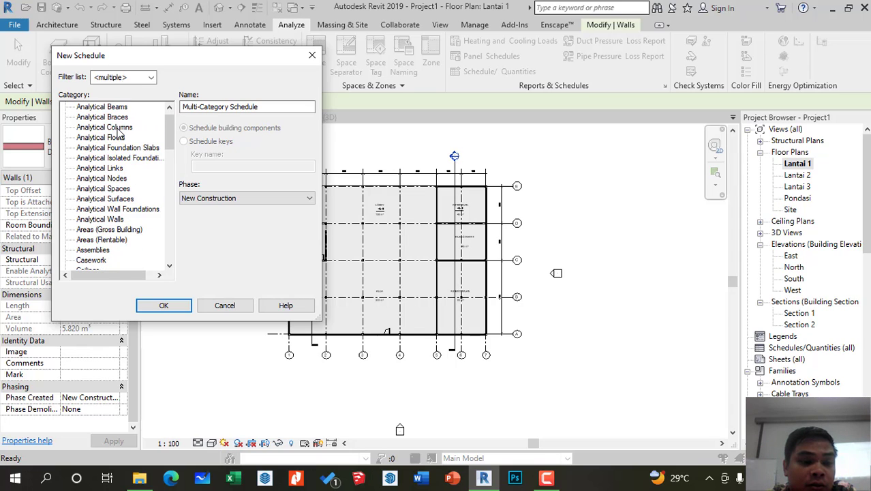
{"action": "scroll", "coordinate": [117, 136], "scroll_direction": "down", "scroll_amount": 2}
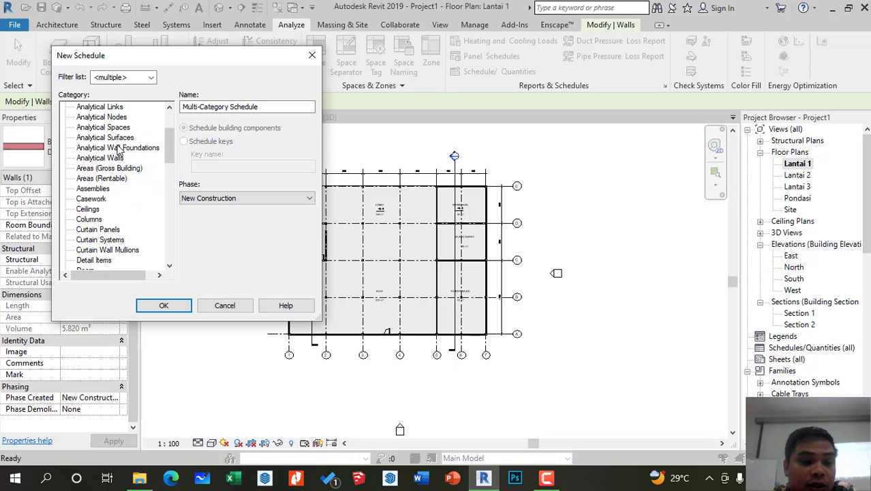
{"action": "scroll", "coordinate": [117, 177], "scroll_direction": "down", "scroll_amount": 1}
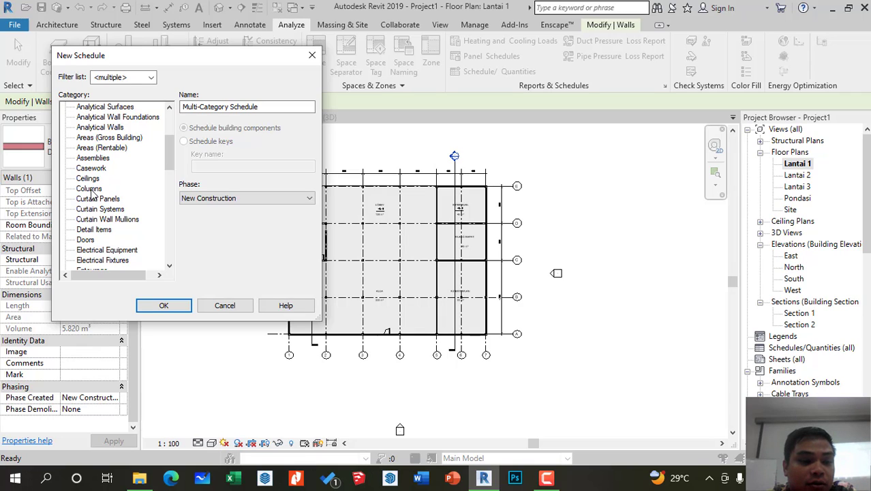
{"action": "left_click", "coordinate": [90, 189]}
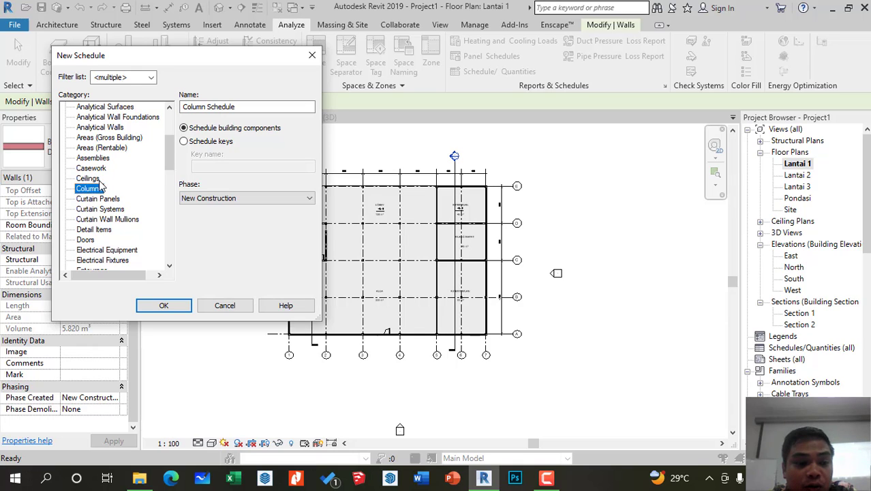
{"action": "scroll", "coordinate": [107, 196], "scroll_direction": "down", "scroll_amount": 5}
{"action": "scroll", "coordinate": [107, 196], "scroll_direction": "down", "scroll_amount": 5}
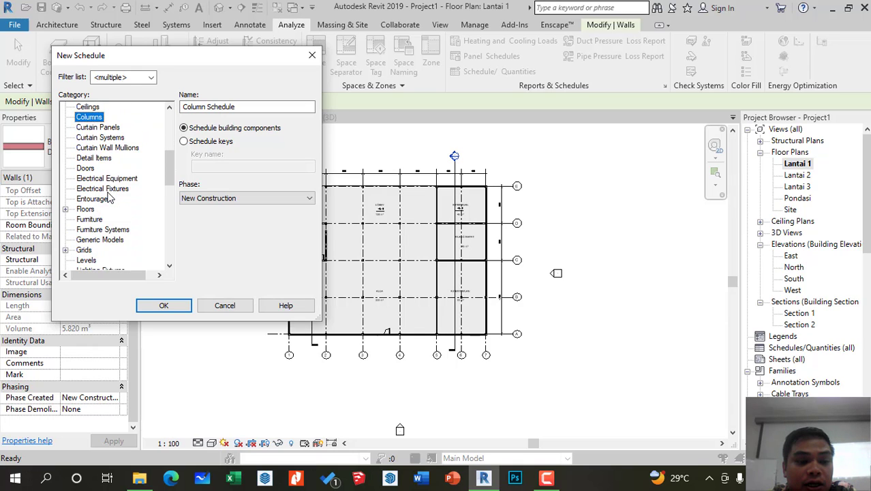
{"action": "scroll", "coordinate": [109, 197], "scroll_direction": "down", "scroll_amount": 4}
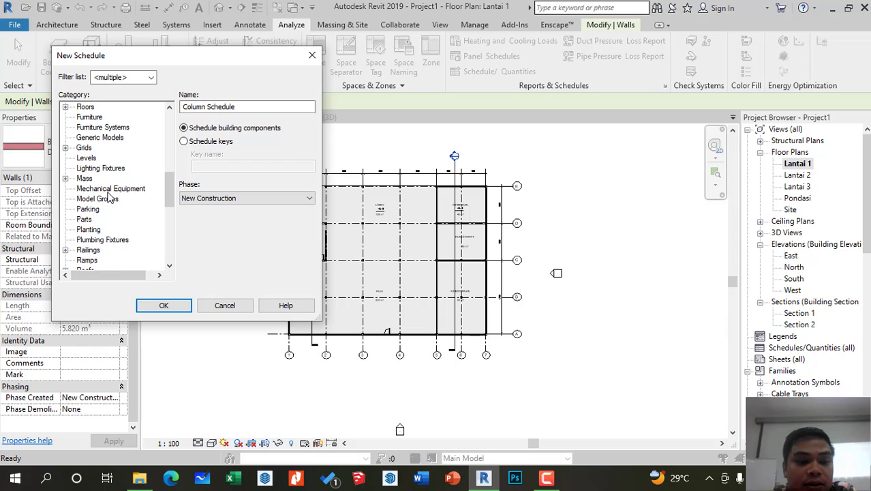
{"action": "scroll", "coordinate": [109, 196], "scroll_direction": "down", "scroll_amount": 2}
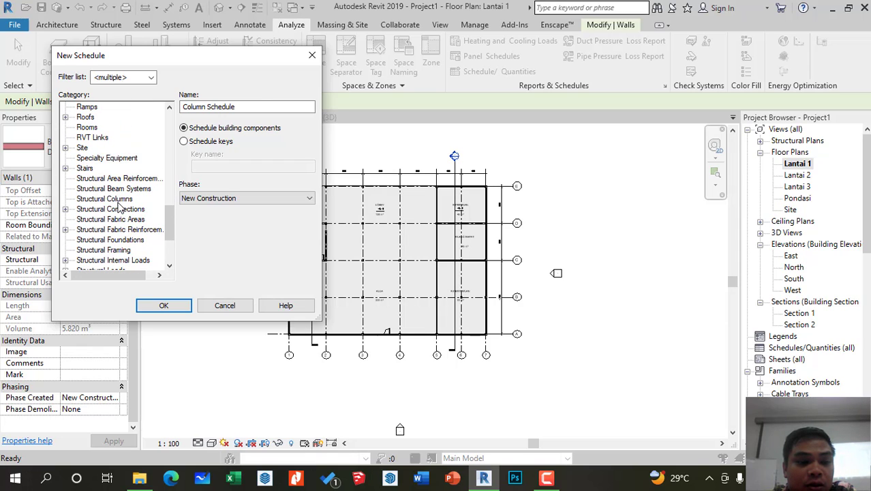
Review the Structural Columns, Structural Framing and Structural Foundations schedule categories, and expand the Walls category
{"action": "left_click", "coordinate": [120, 199]}
{"action": "scroll", "coordinate": [120, 199], "scroll_direction": "down", "scroll_amount": 1}
{"action": "scroll", "coordinate": [129, 213], "scroll_direction": "down", "scroll_amount": 1}
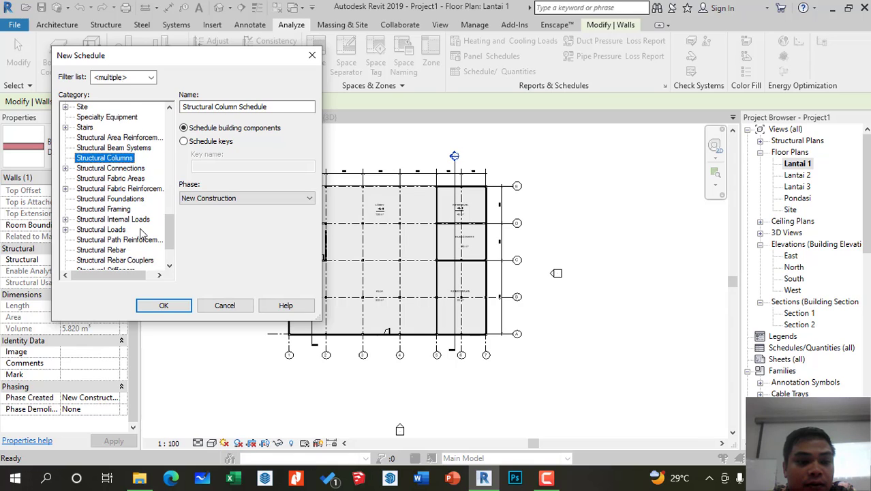
{"action": "left_click", "coordinate": [130, 210]}
{"action": "scroll", "coordinate": [131, 224], "scroll_direction": "down", "scroll_amount": 2}
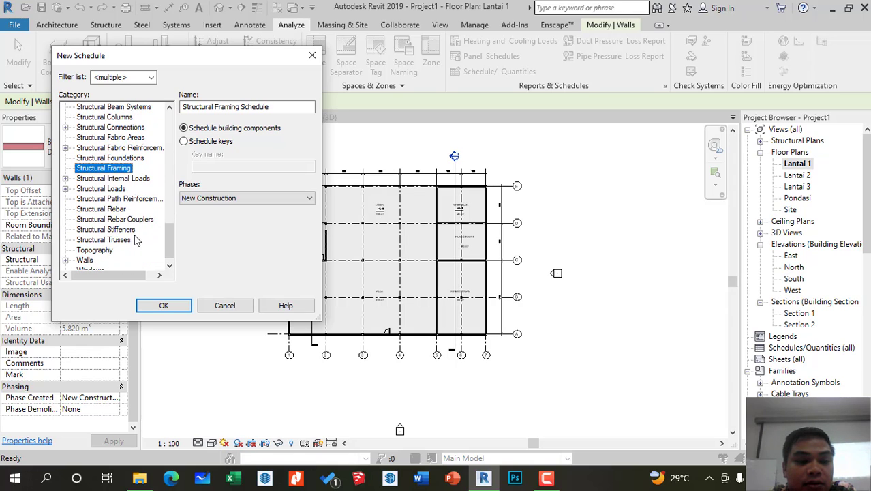
{"action": "scroll", "coordinate": [126, 137], "scroll_direction": "up", "scroll_amount": 2}
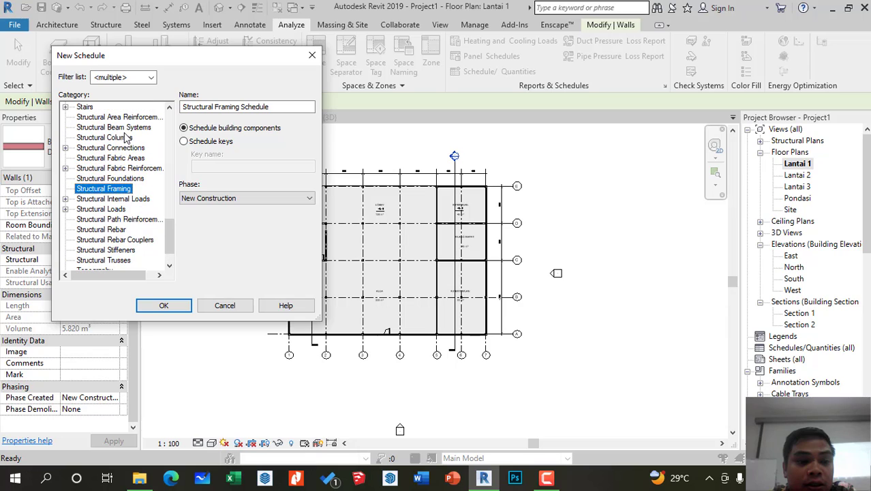
{"action": "scroll", "coordinate": [132, 146], "scroll_direction": "down", "scroll_amount": 1}
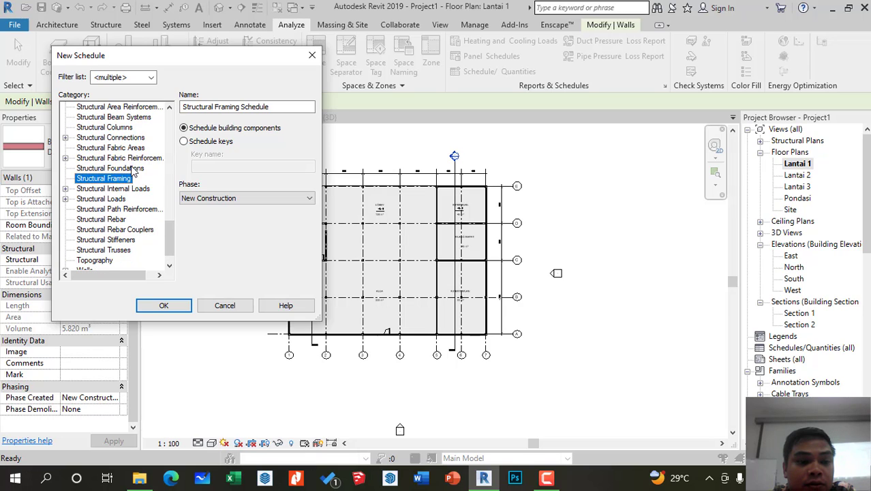
{"action": "left_click", "coordinate": [134, 168]}
{"action": "scroll", "coordinate": [132, 190], "scroll_direction": "down", "scroll_amount": 1}
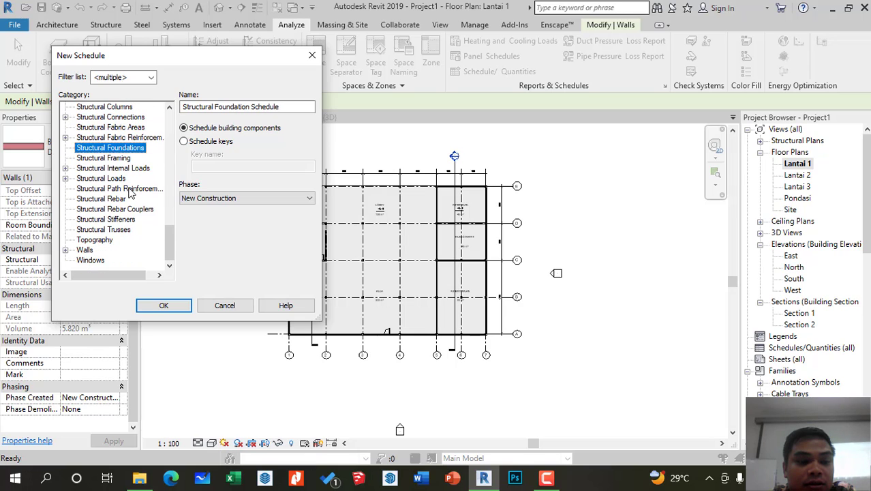
{"action": "left_click", "coordinate": [65, 250]}
{"action": "scroll", "coordinate": [115, 260], "scroll_direction": "down", "scroll_amount": 1}
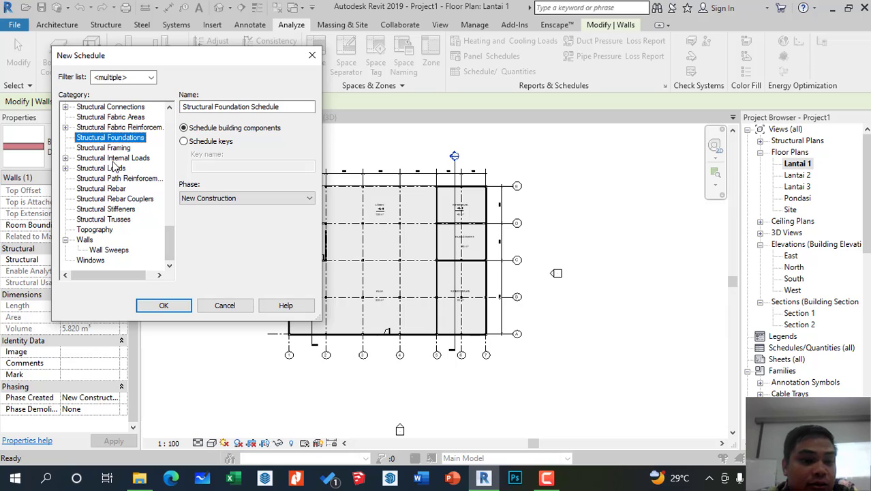
{"action": "scroll", "coordinate": [122, 171], "scroll_direction": "up", "scroll_amount": 2}
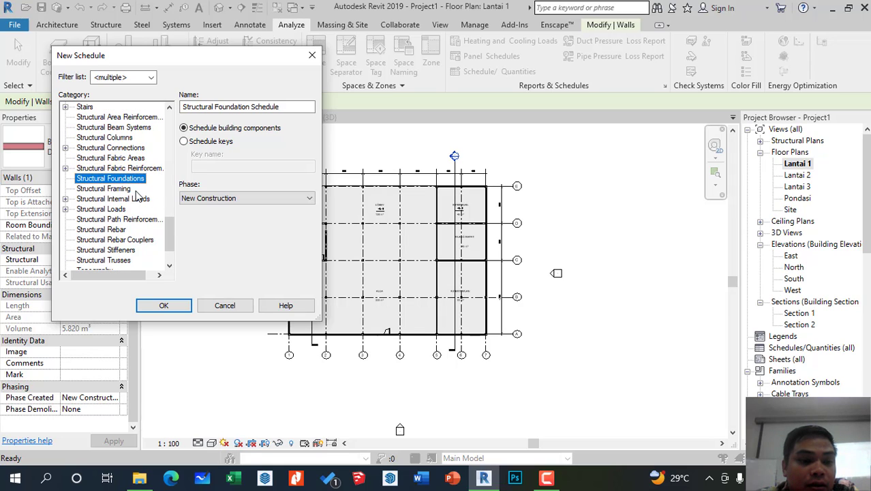
Create a schedule for the Structural Framing category with the name "Volume Sloef-Balok"
{"action": "left_click", "coordinate": [123, 190]}
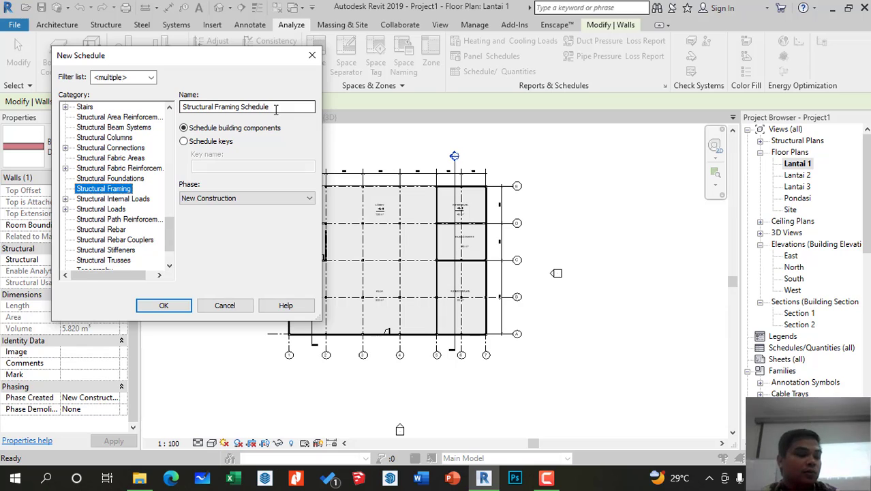
{"action": "left_click_drag", "start_coordinate": [275, 108], "coordinate": [177, 98]}
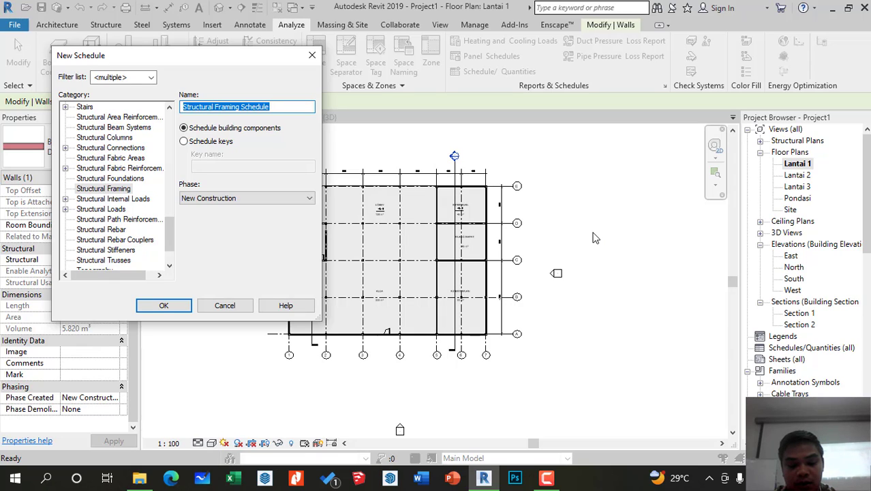
{"action": "type", "text": "Volume "}
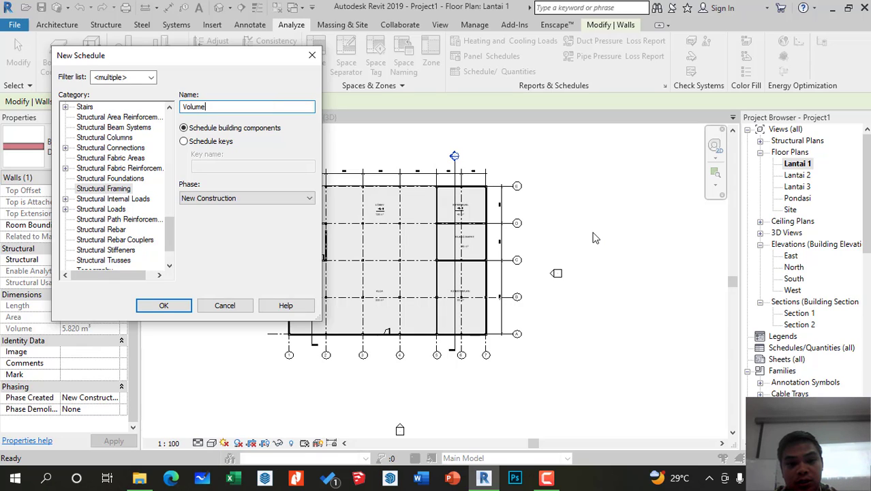
{"action": "type", "text": "Sloef-"}
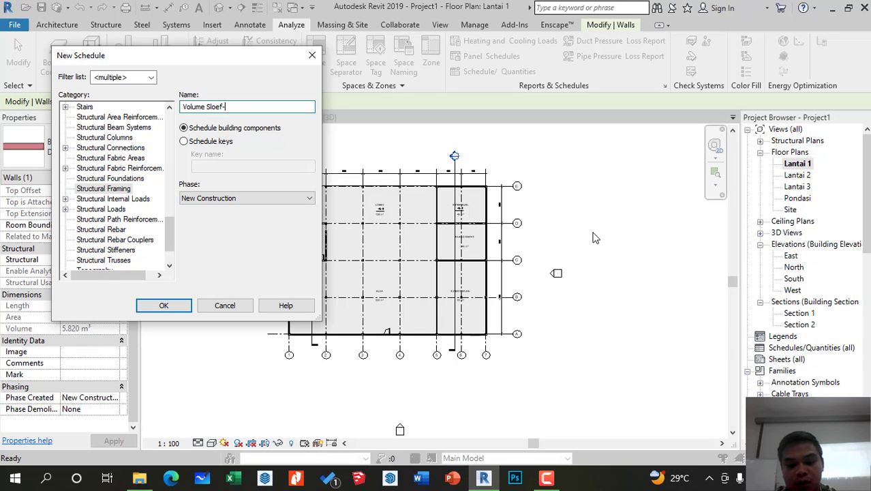
{"action": "type", "text": "Balok"}
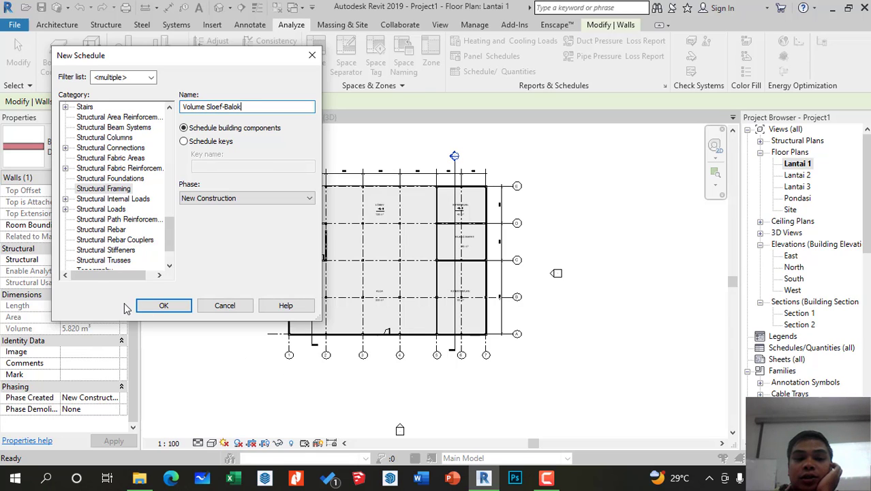
{"action": "left_click", "coordinate": [179, 308]}
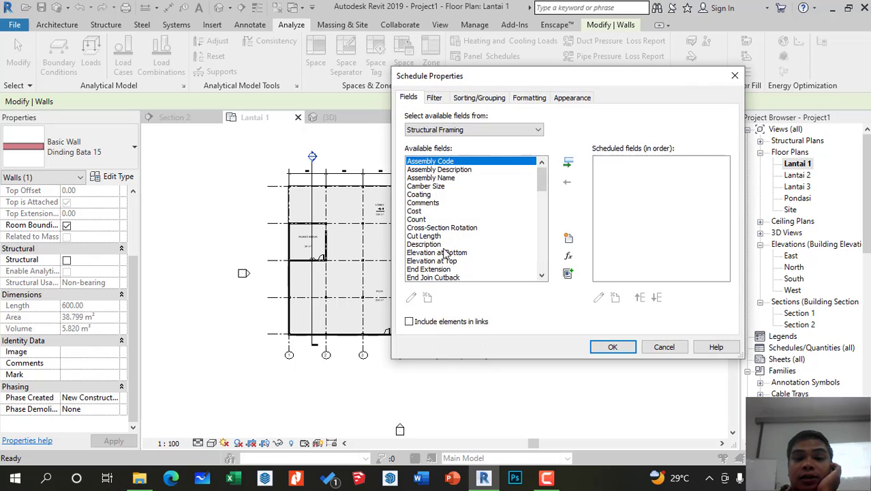
Reposition the schedule setup dialog and add the Family and Type field to the scheduled fields
{"action": "left_click_drag", "start_coordinate": [525, 80], "coordinate": [354, 42]}
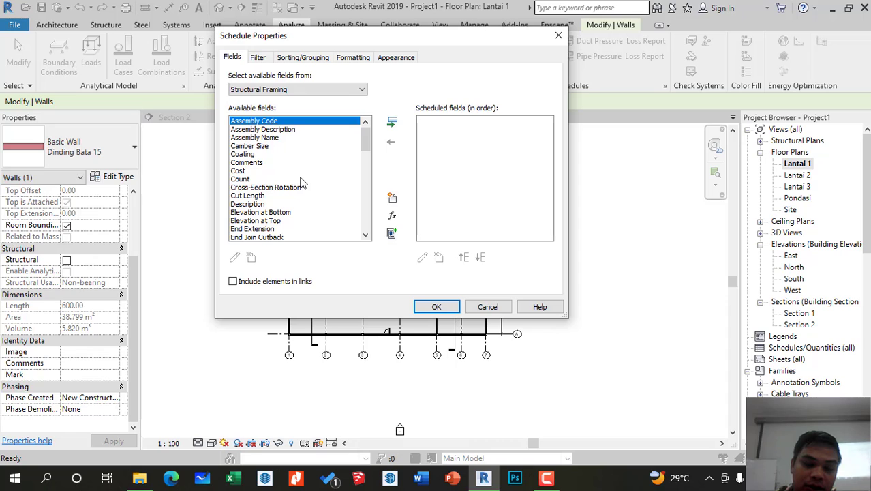
{"action": "scroll", "coordinate": [300, 182], "scroll_direction": "down", "scroll_amount": 15}
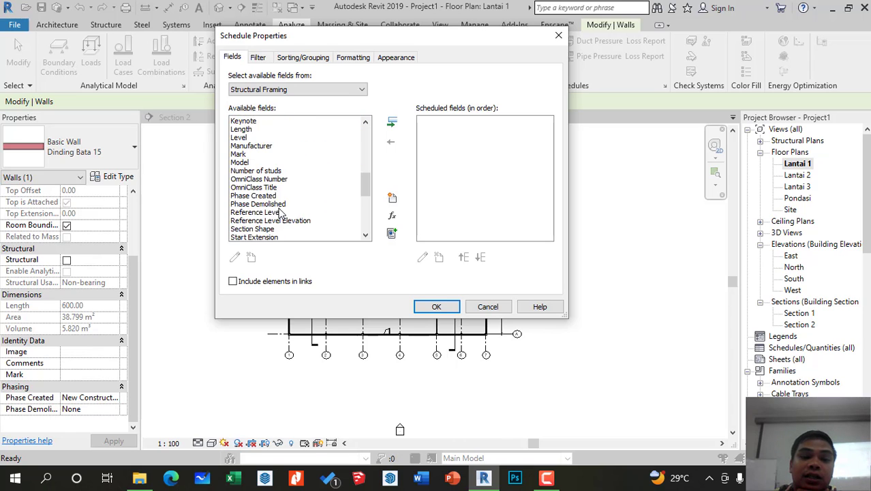
{"action": "scroll", "coordinate": [284, 209], "scroll_direction": "up", "scroll_amount": 15}
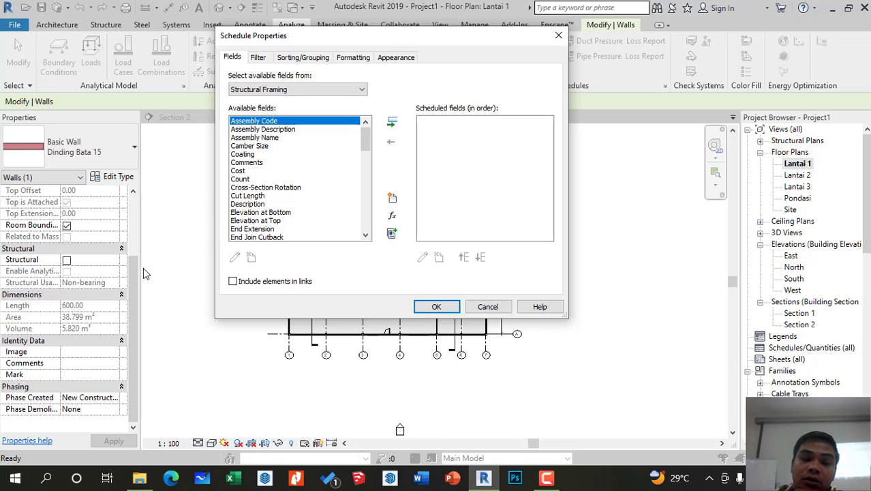
{"action": "scroll", "coordinate": [286, 182], "scroll_direction": "down", "scroll_amount": 5}
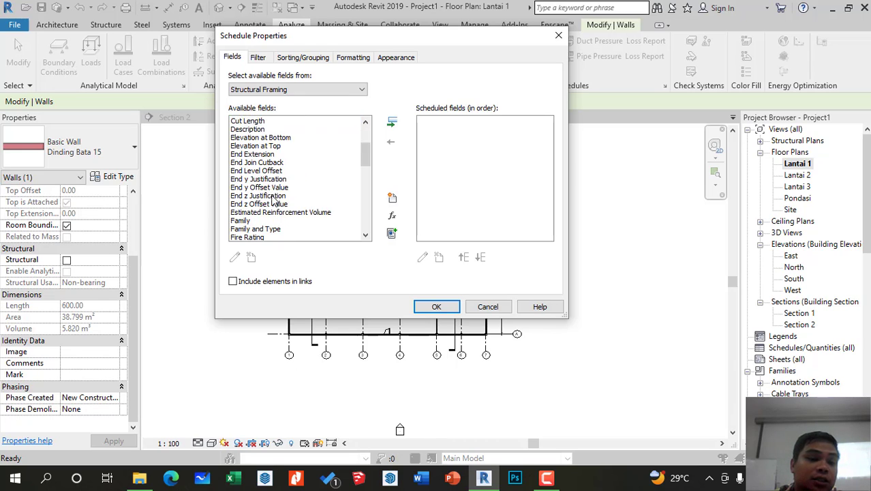
{"action": "scroll", "coordinate": [278, 209], "scroll_direction": "up", "scroll_amount": 5}
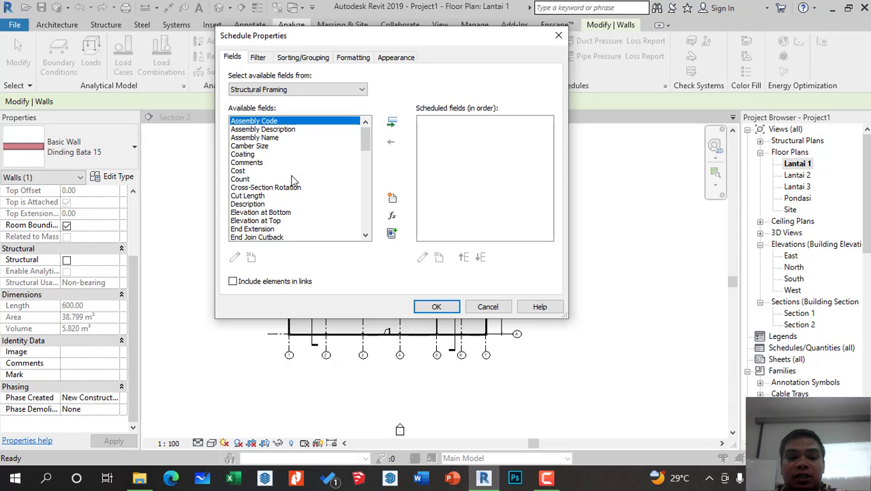
{"action": "scroll", "coordinate": [293, 203], "scroll_direction": "down", "scroll_amount": 2}
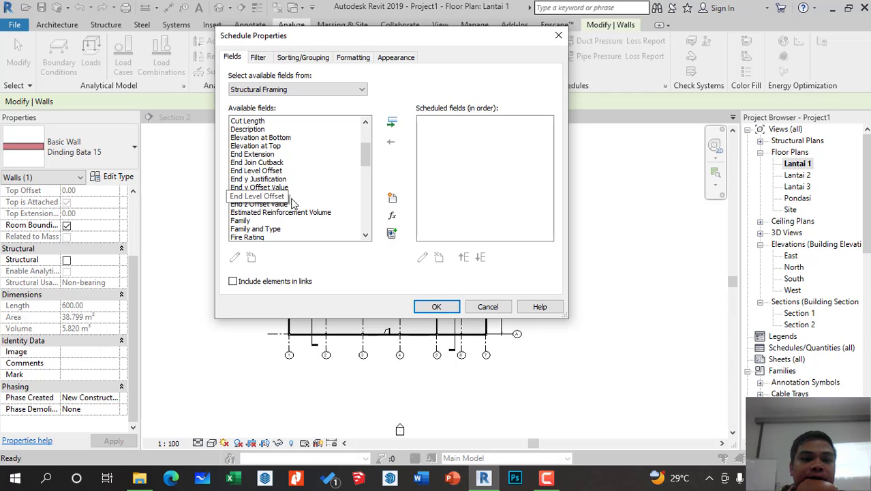
{"action": "scroll", "coordinate": [292, 202], "scroll_direction": "down", "scroll_amount": 2}
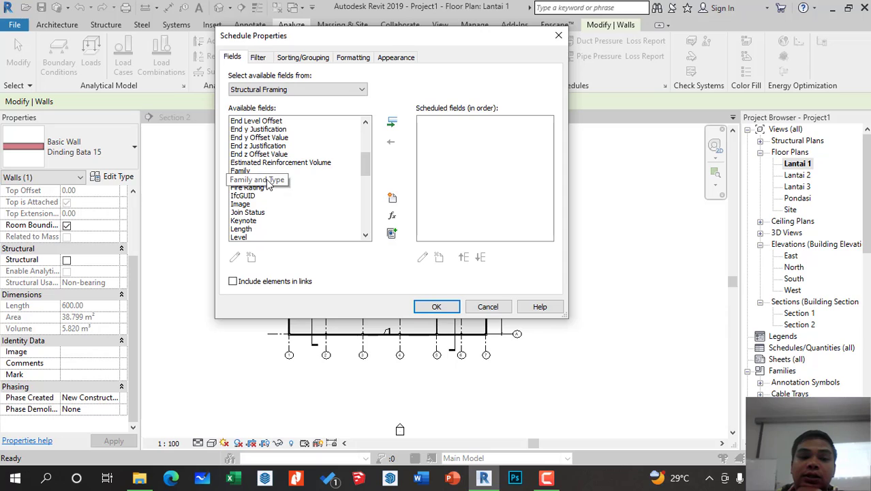
{"action": "left_click", "coordinate": [280, 180]}
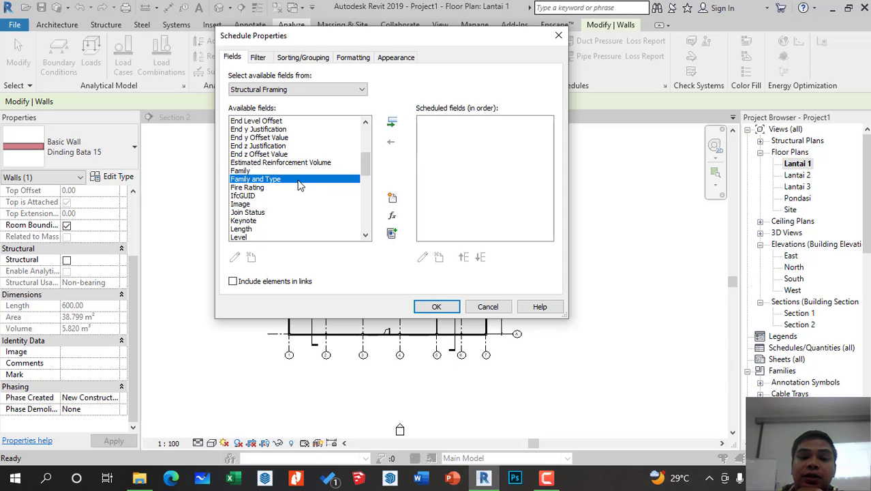
{"action": "left_click", "coordinate": [392, 123]}
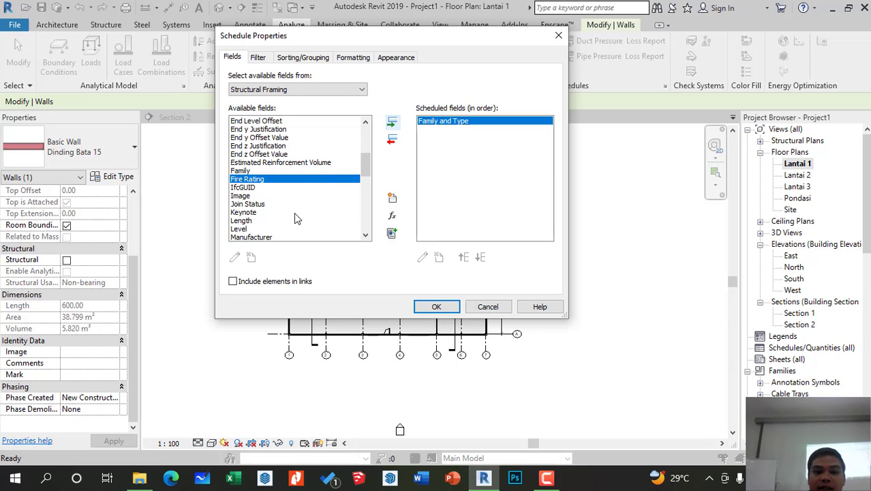
Add the Length field to the scheduled fields below Family and Type
{"action": "scroll", "coordinate": [286, 204], "scroll_direction": "down", "scroll_amount": 1}
{"action": "scroll", "coordinate": [290, 197], "scroll_direction": "down", "scroll_amount": 1}
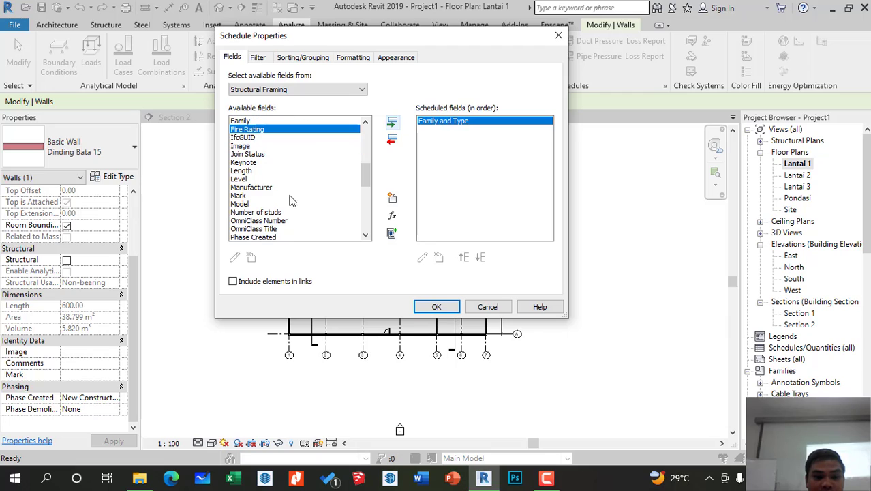
{"action": "left_click", "coordinate": [240, 171]}
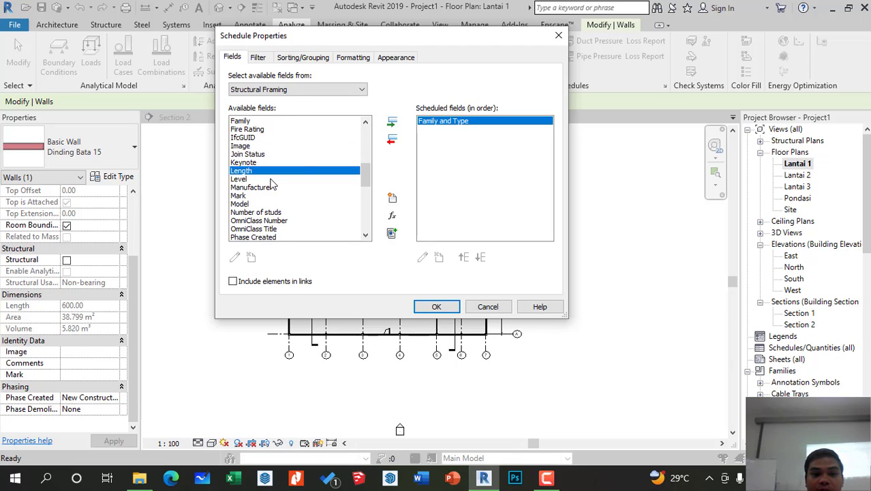
{"action": "left_click", "coordinate": [392, 122]}
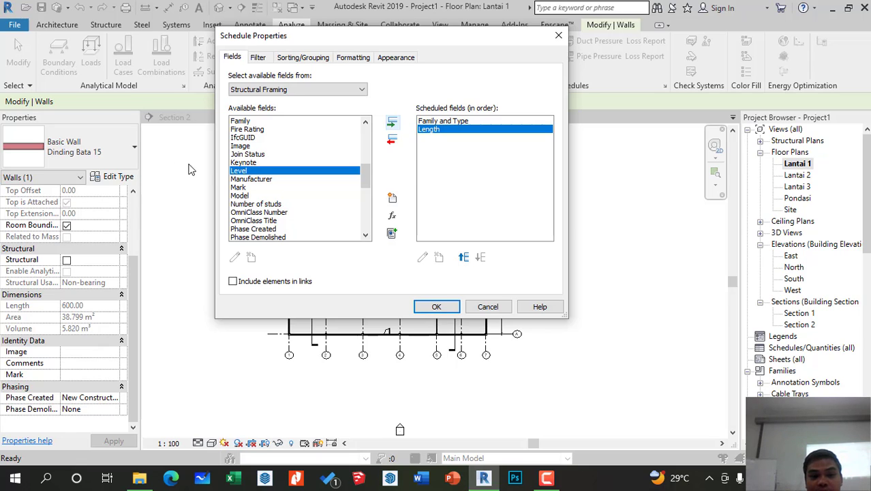
Add the Volume field to the scheduled fields below Length
{"action": "scroll", "coordinate": [286, 182], "scroll_direction": "down", "scroll_amount": 1}
{"action": "scroll", "coordinate": [290, 184], "scroll_direction": "down", "scroll_amount": 2}
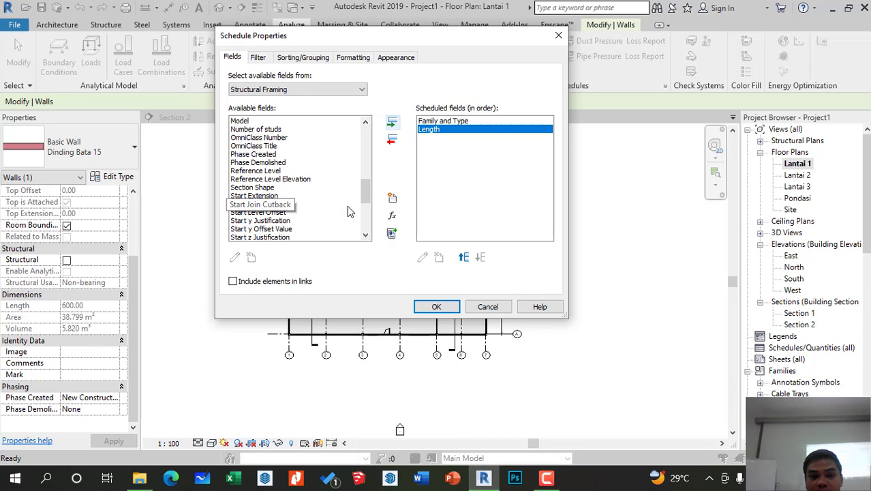
{"action": "scroll", "coordinate": [348, 212], "scroll_direction": "down", "scroll_amount": 4}
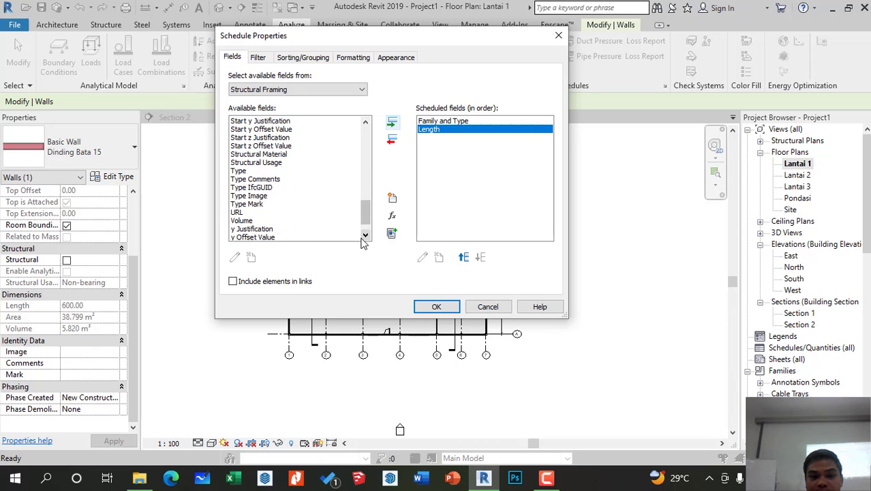
{"action": "scroll", "coordinate": [314, 224], "scroll_direction": "down", "scroll_amount": 1}
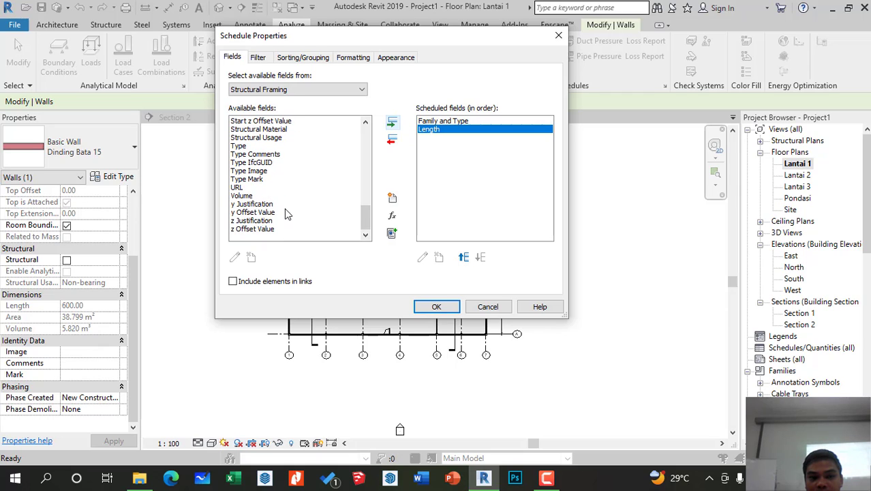
{"action": "left_click", "coordinate": [247, 196]}
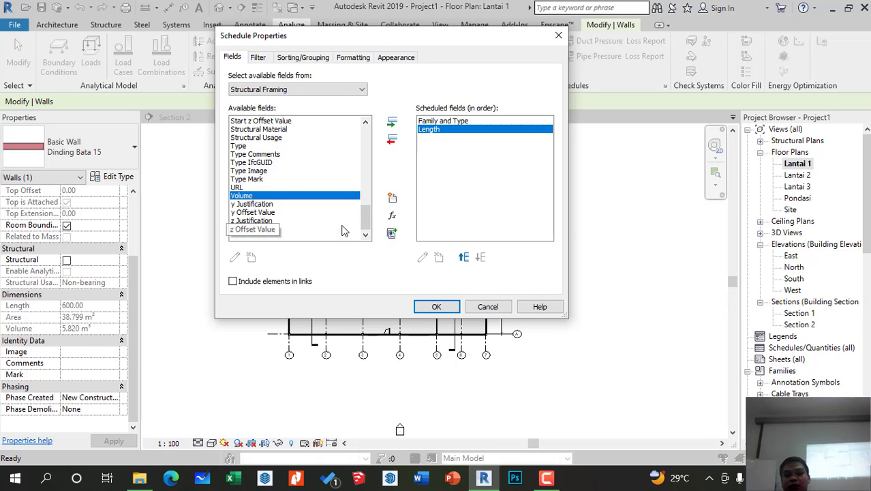
{"action": "left_click", "coordinate": [394, 124]}
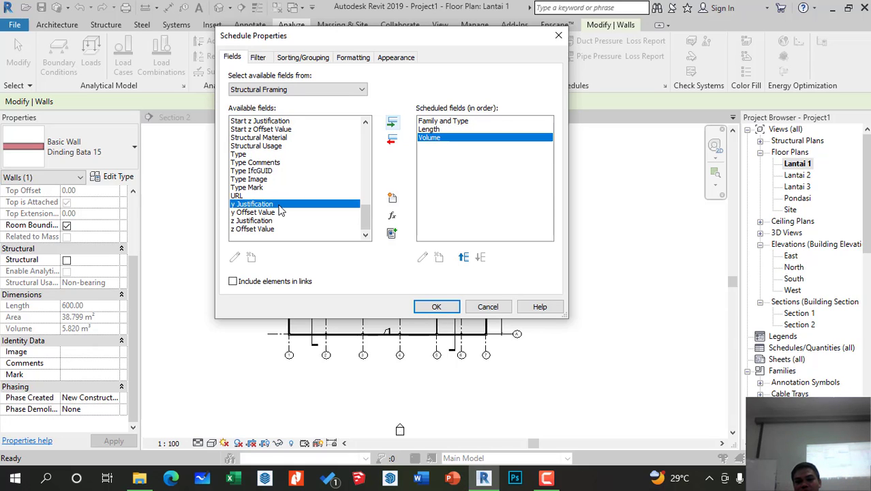
Check the remaining available fields and generate the schedule from Family and Type, Length and Volume
{"action": "scroll", "coordinate": [286, 215], "scroll_direction": "up", "scroll_amount": 5}
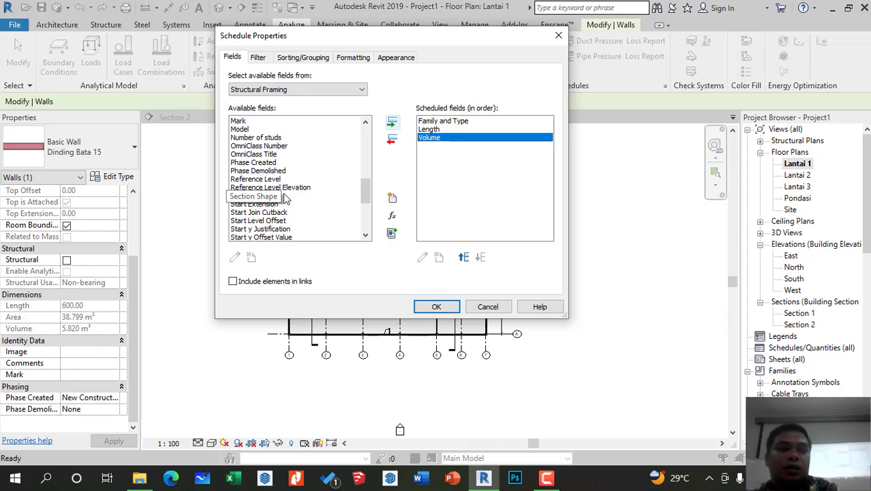
{"action": "scroll", "coordinate": [296, 188], "scroll_direction": "up", "scroll_amount": 8}
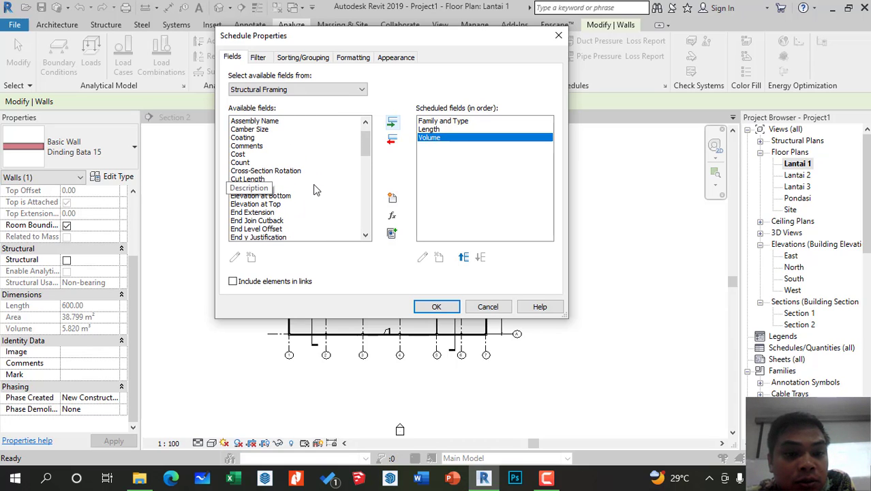
{"action": "scroll", "coordinate": [325, 208], "scroll_direction": "up", "scroll_amount": 1}
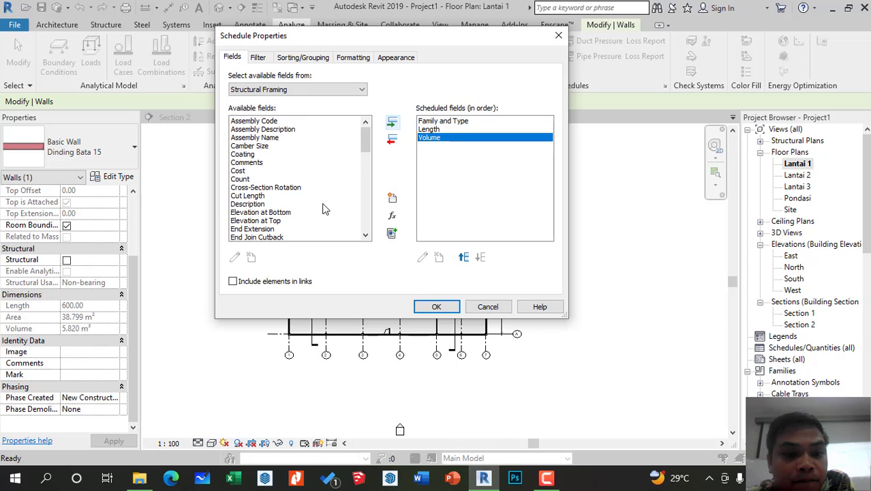
{"action": "scroll", "coordinate": [324, 208], "scroll_direction": "down", "scroll_amount": 6}
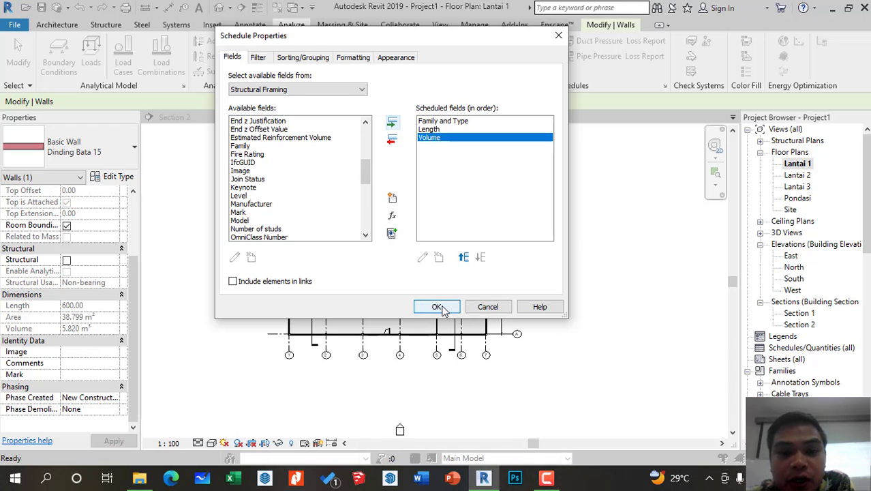
{"action": "left_click", "coordinate": [437, 307]}
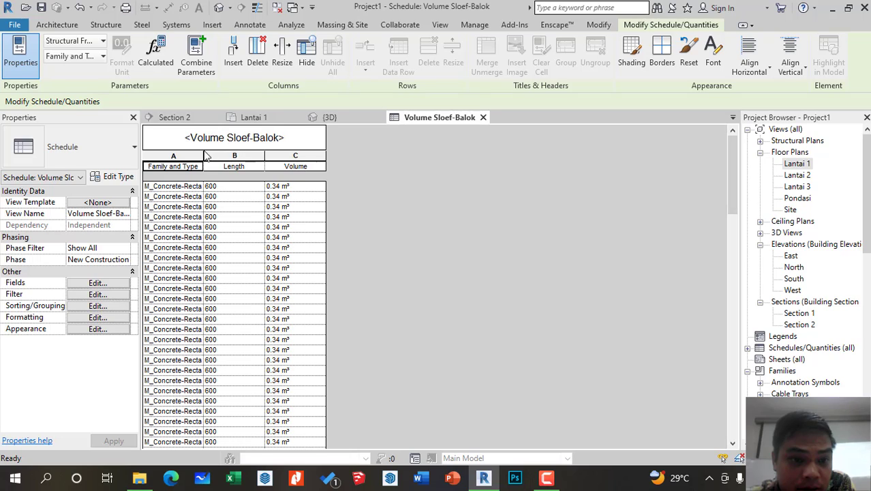
Widen the schedule's Family and Type column to fit the full beam names, and slightly narrow the Length column
{"action": "left_click_drag", "start_coordinate": [204, 156], "coordinate": [306, 165]}
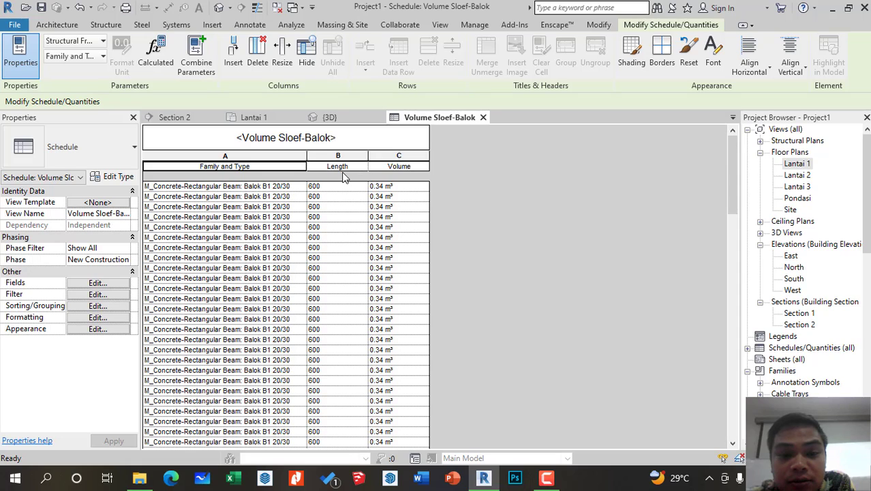
{"action": "scroll", "coordinate": [341, 219], "scroll_direction": "down", "scroll_amount": 10}
{"action": "scroll", "coordinate": [341, 221], "scroll_direction": "down", "scroll_amount": 5}
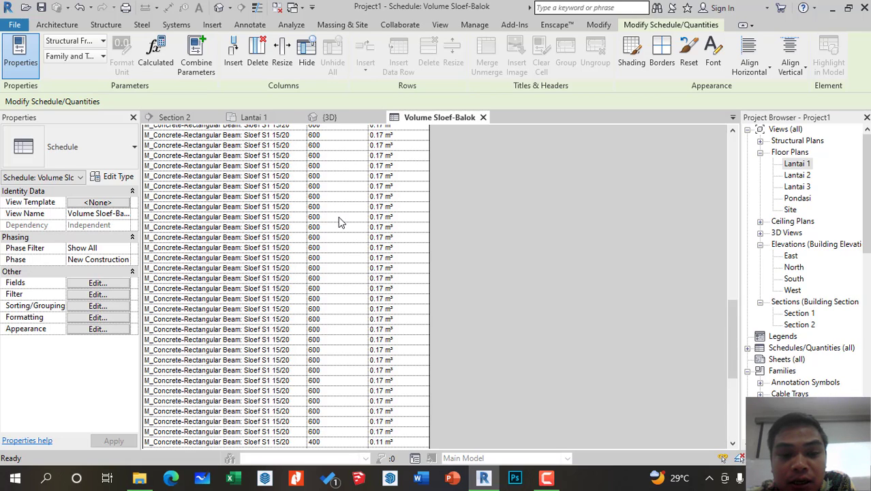
{"action": "scroll", "coordinate": [341, 220], "scroll_direction": "up", "scroll_amount": 10}
{"action": "scroll", "coordinate": [343, 214], "scroll_direction": "up", "scroll_amount": 5}
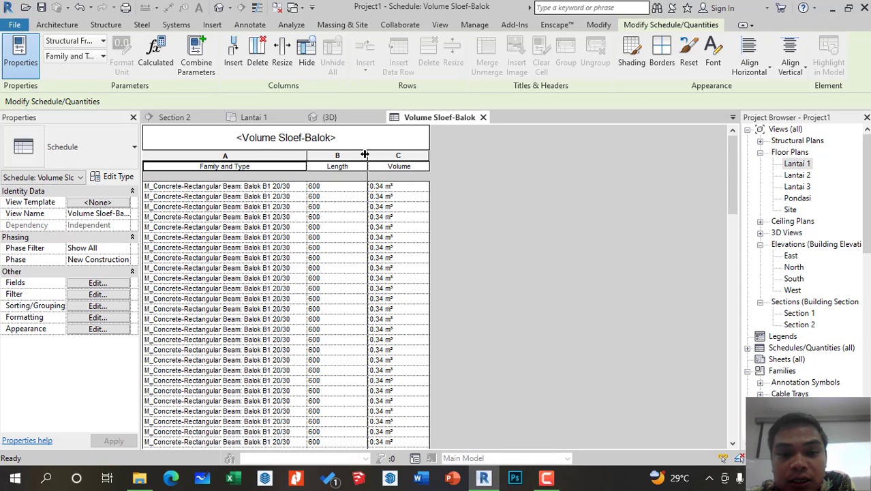
{"action": "left_click_drag", "start_coordinate": [365, 155], "coordinate": [358, 156]}
Look through the schedule's Balok and Sloef rows, comparing their types, lengths and volumes
{"action": "scroll", "coordinate": [263, 216], "scroll_direction": "down", "scroll_amount": 15}
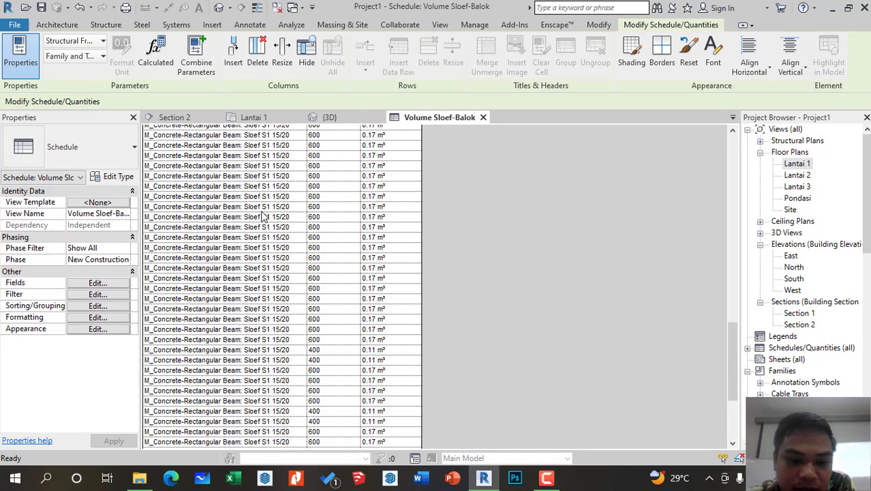
{"action": "scroll", "coordinate": [236, 300], "scroll_direction": "up", "scroll_amount": 10}
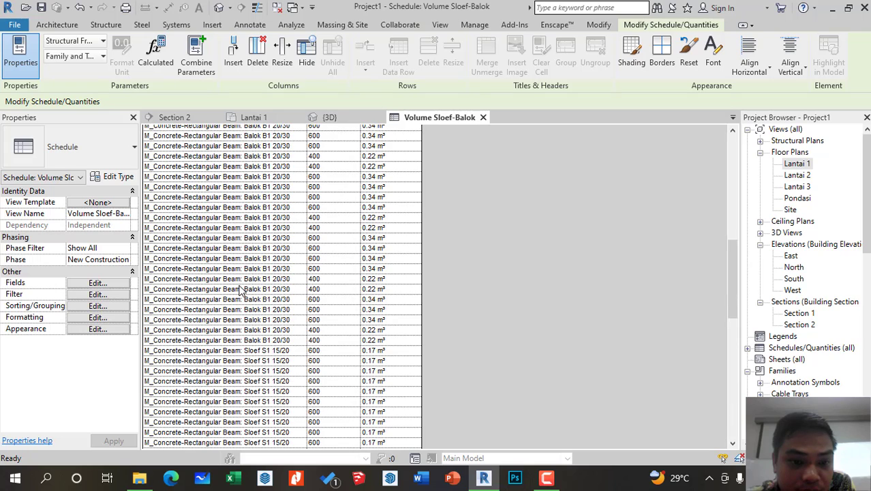
{"action": "scroll", "coordinate": [241, 290], "scroll_direction": "up", "scroll_amount": 8}
{"action": "scroll", "coordinate": [240, 290], "scroll_direction": "down", "scroll_amount": 15}
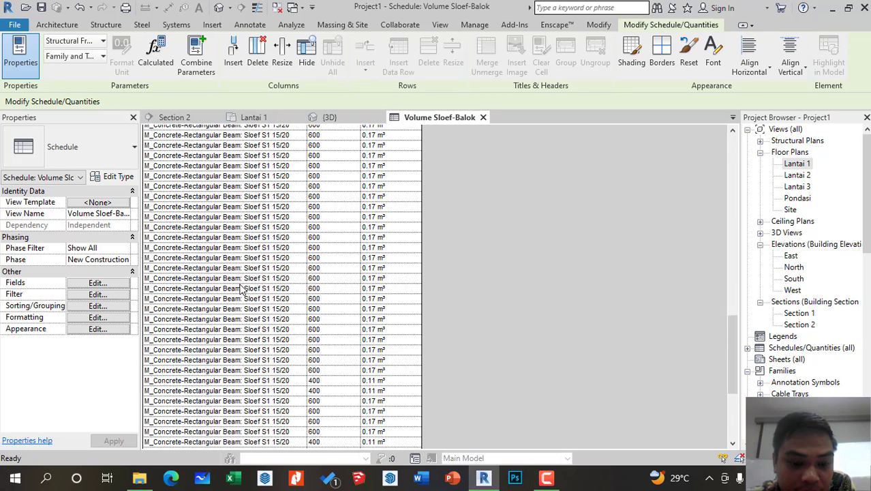
{"action": "scroll", "coordinate": [256, 334], "scroll_direction": "up", "scroll_amount": 10}
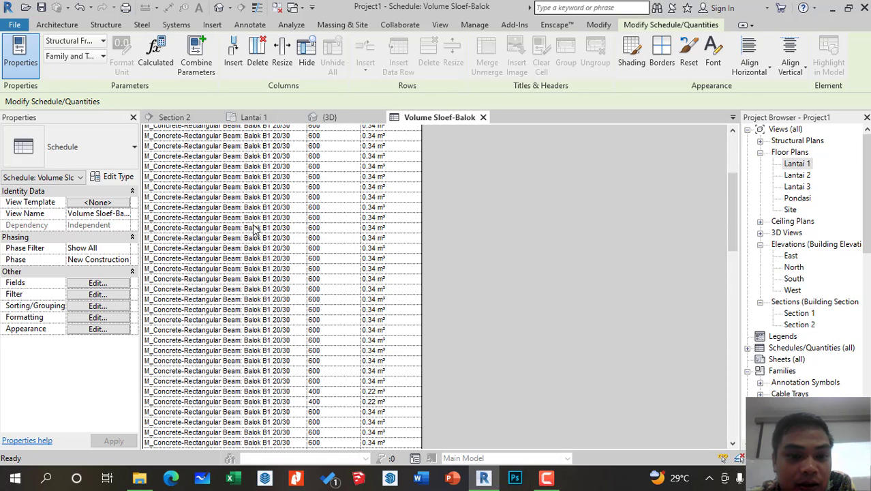
Examine how the Balok B1 20/30 and Sloef S1 15/20 entries are listed from the start to the end of the schedule
{"action": "scroll", "coordinate": [260, 211], "scroll_direction": "up", "scroll_amount": 3}
{"action": "scroll", "coordinate": [271, 205], "scroll_direction": "down", "scroll_amount": 15}
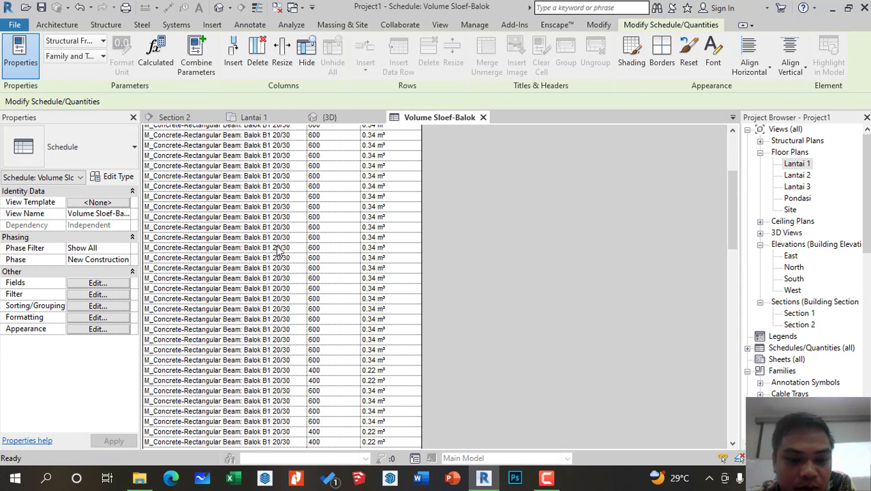
{"action": "scroll", "coordinate": [278, 253], "scroll_direction": "down", "scroll_amount": 6}
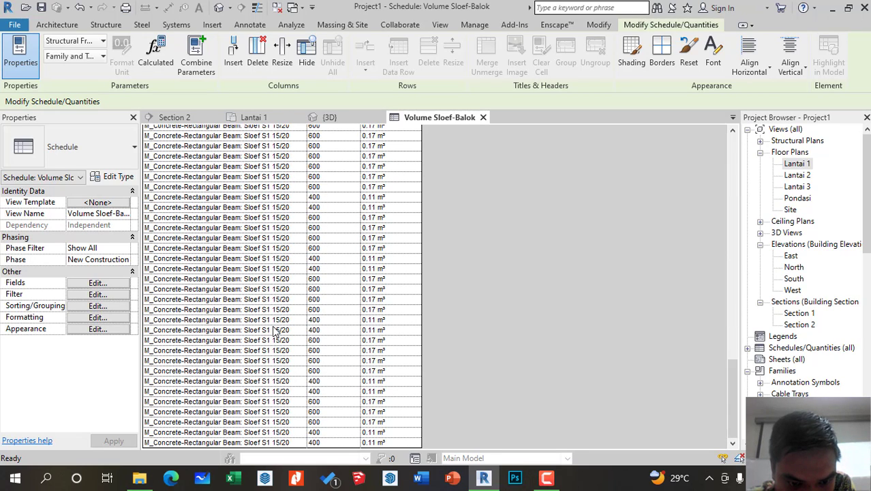
{"action": "scroll", "coordinate": [275, 331], "scroll_direction": "up", "scroll_amount": 5}
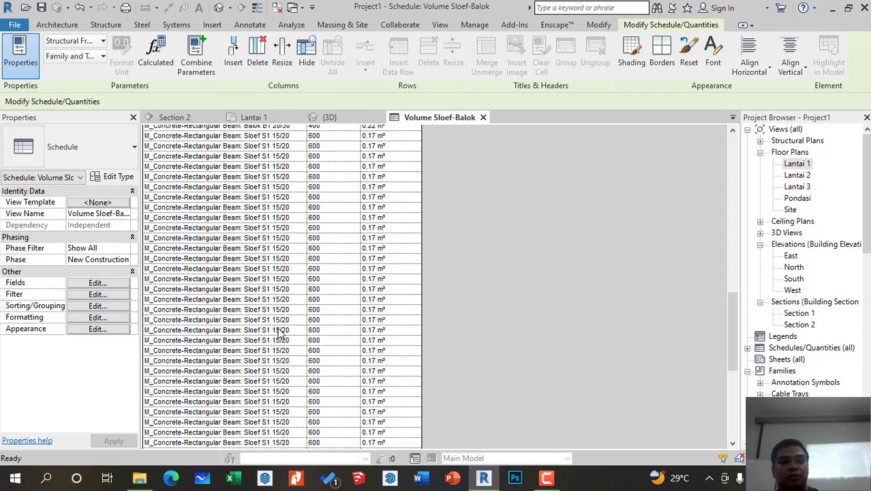
{"action": "scroll", "coordinate": [279, 332], "scroll_direction": "up", "scroll_amount": 10}
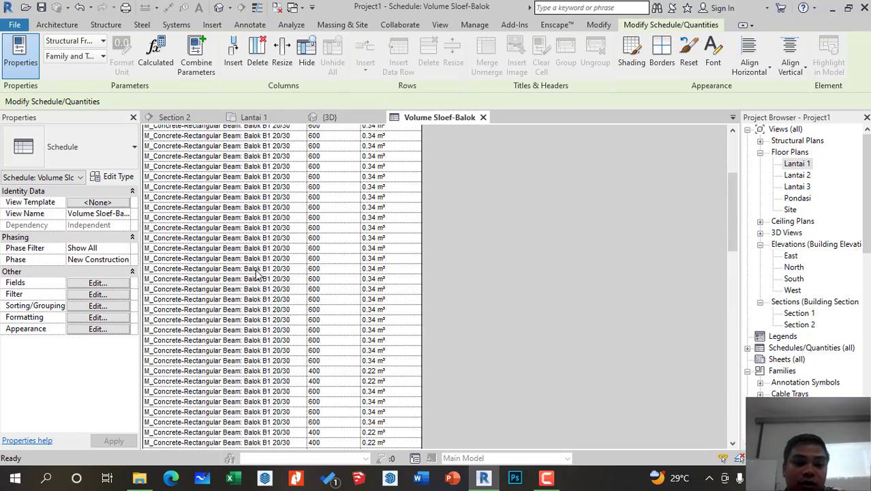
{"action": "scroll", "coordinate": [256, 280], "scroll_direction": "up", "scroll_amount": 5}
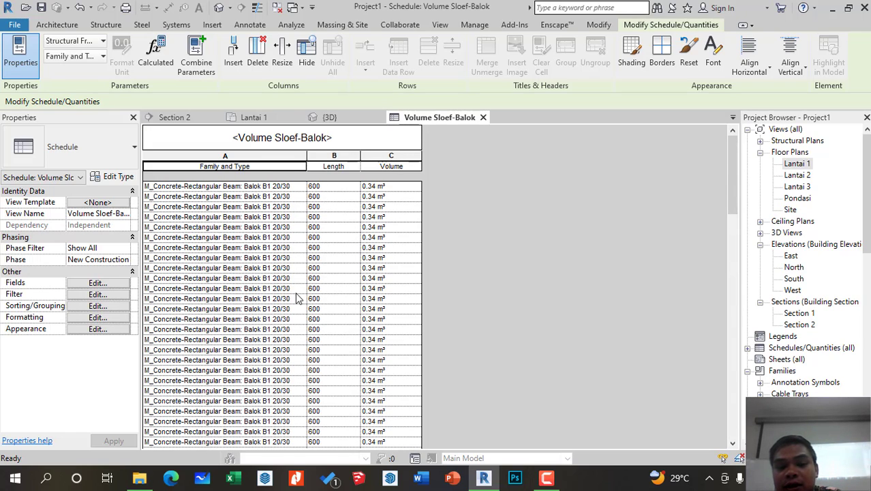
{"action": "scroll", "coordinate": [297, 298], "scroll_direction": "down", "scroll_amount": 8}
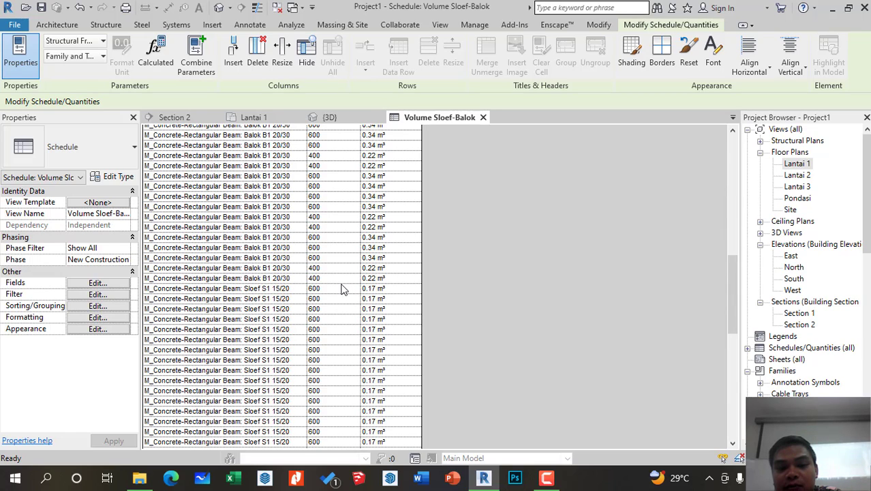
{"action": "scroll", "coordinate": [343, 290], "scroll_direction": "up", "scroll_amount": 2}
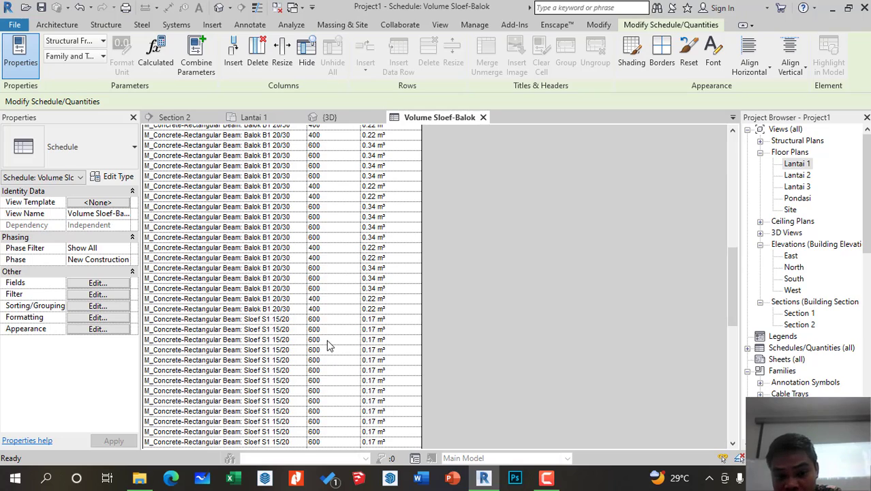
{"action": "scroll", "coordinate": [326, 283], "scroll_direction": "up", "scroll_amount": 10}
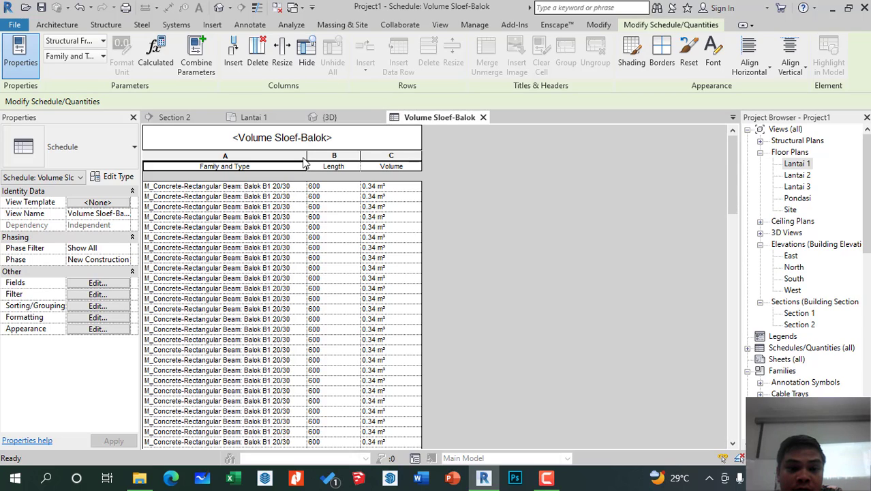
Slightly widen the schedule's Family and Type column and inspect the Balok B1 20/30 rows
{"action": "mouse_move", "coordinate": [307, 157]}
{"action": "left_mouse_down"}
{"action": "mouse_move", "coordinate": [297, 157]}
{"action": "mouse_move", "coordinate": [310, 159]}
{"action": "left_mouse_up"}
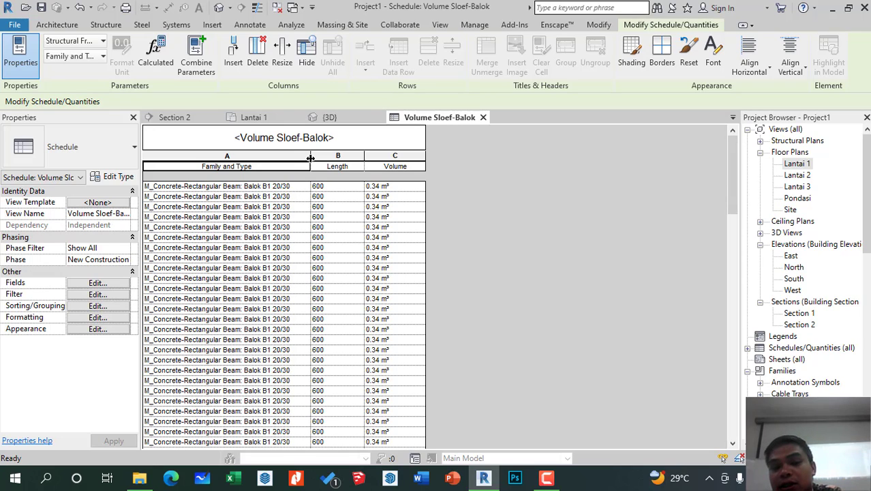
{"action": "left_click", "coordinate": [272, 188]}
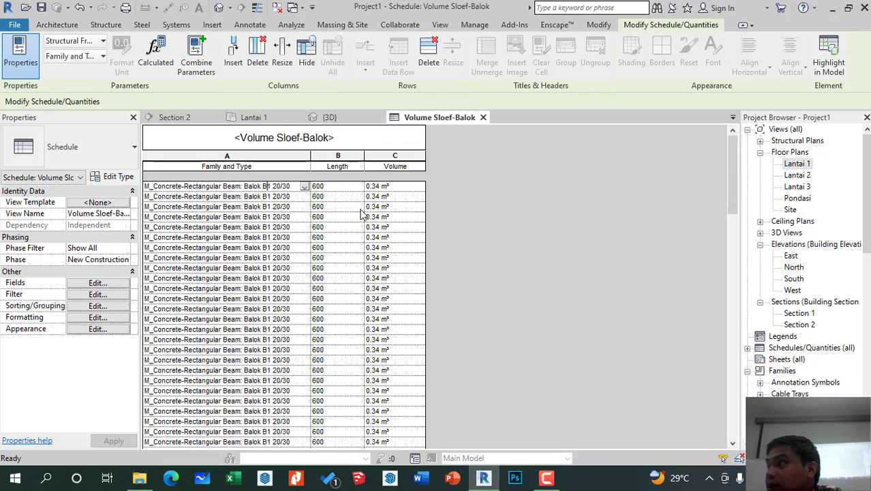
{"action": "scroll", "coordinate": [355, 214], "scroll_direction": "down", "scroll_amount": 10}
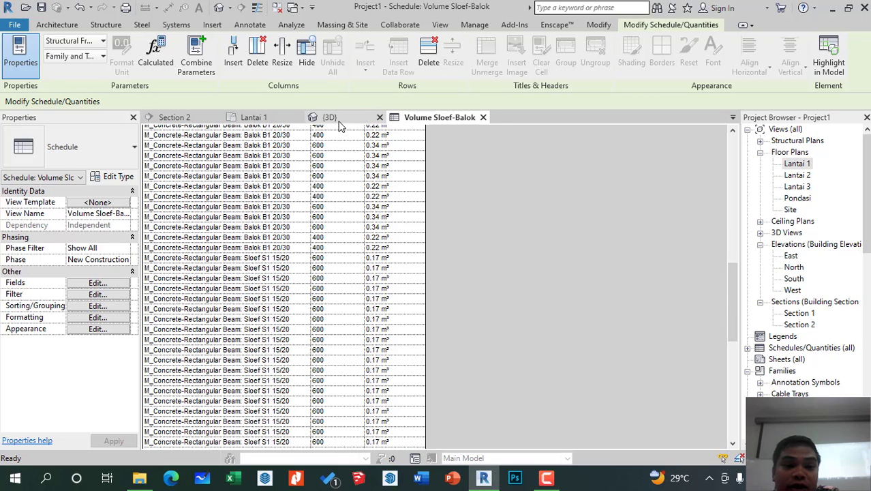
Select the Balok B1 20/30 beam below the roof gable in the 3D view and inspect its Reference Level property
{"action": "left_click", "coordinate": [263, 122]}
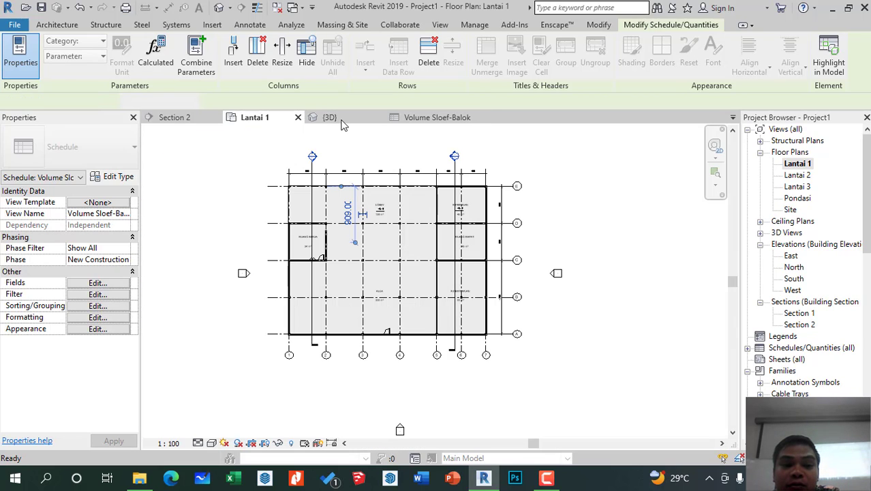
{"action": "key", "text": "ctrl+Tab"}
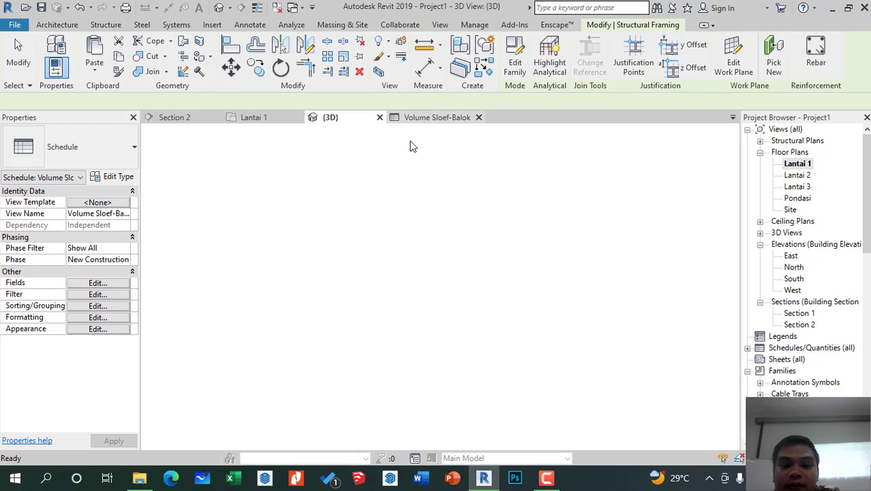
{"action": "key", "text": "ctrl+Tab"}
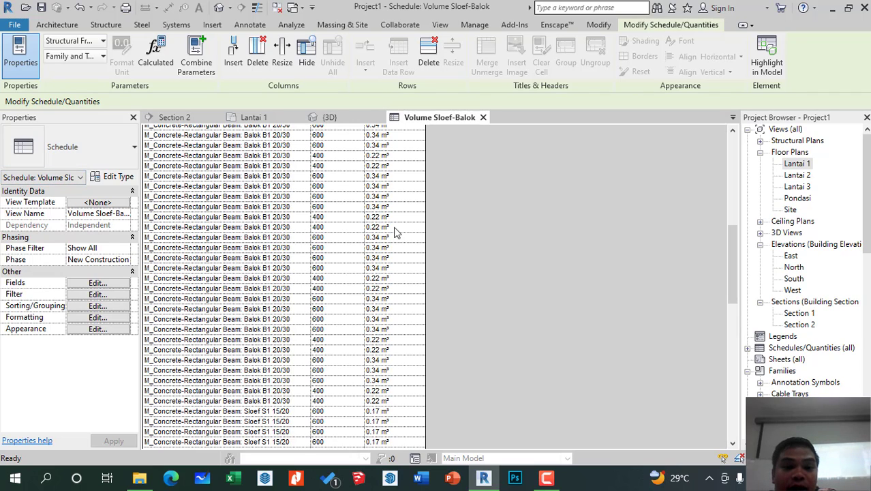
{"action": "left_click", "coordinate": [336, 120]}
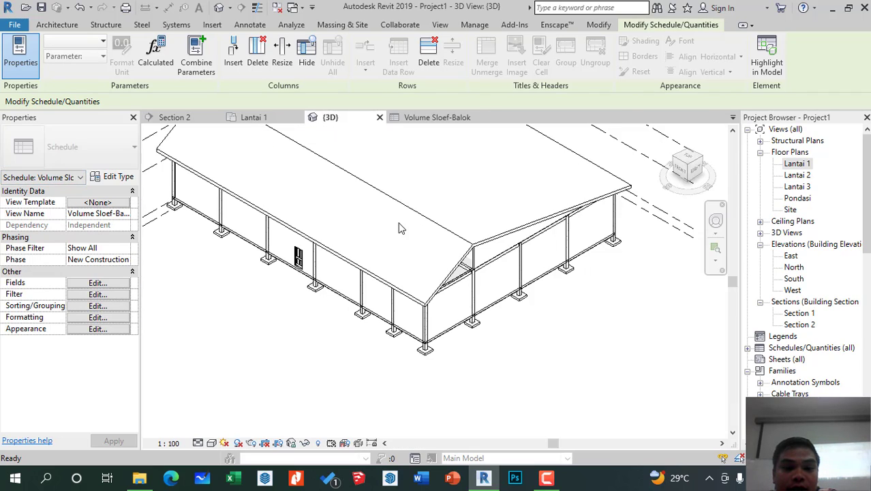
{"action": "left_click", "coordinate": [490, 256]}
{"action": "left_click", "coordinate": [463, 274]}
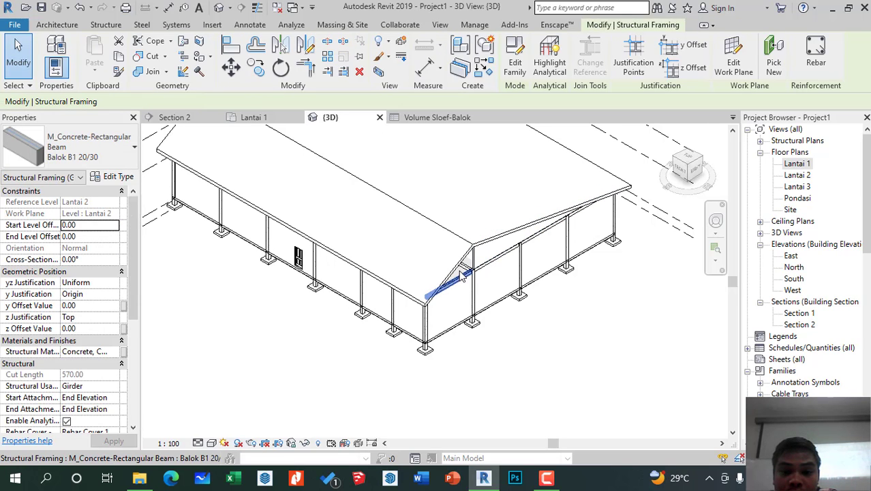
{"action": "left_click", "coordinate": [464, 276]}
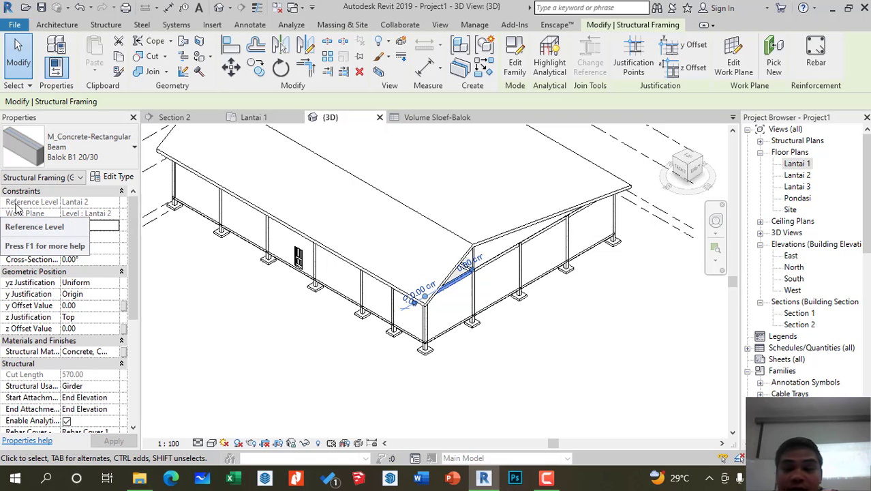
Return to the Volume Sloef-Balok schedule and review its Family and Type, Length and Volume headings and first beam entry
{"action": "left_click", "coordinate": [449, 119]}
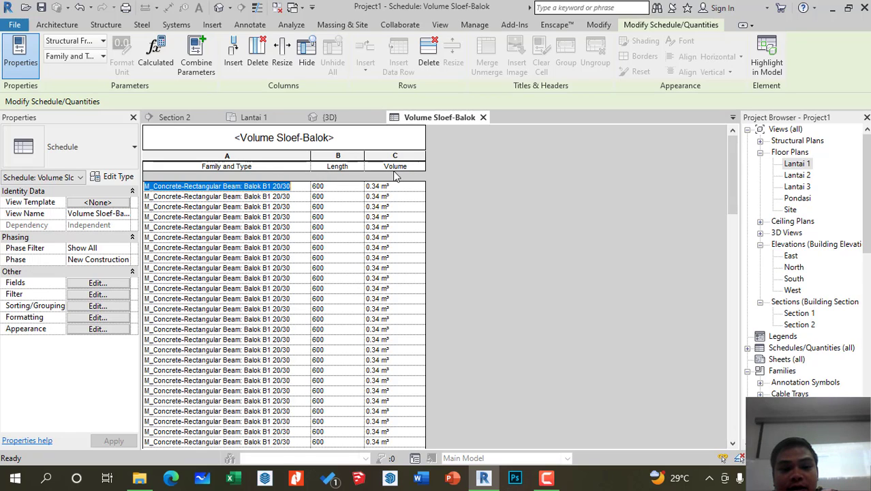
{"action": "left_click", "coordinate": [281, 165]}
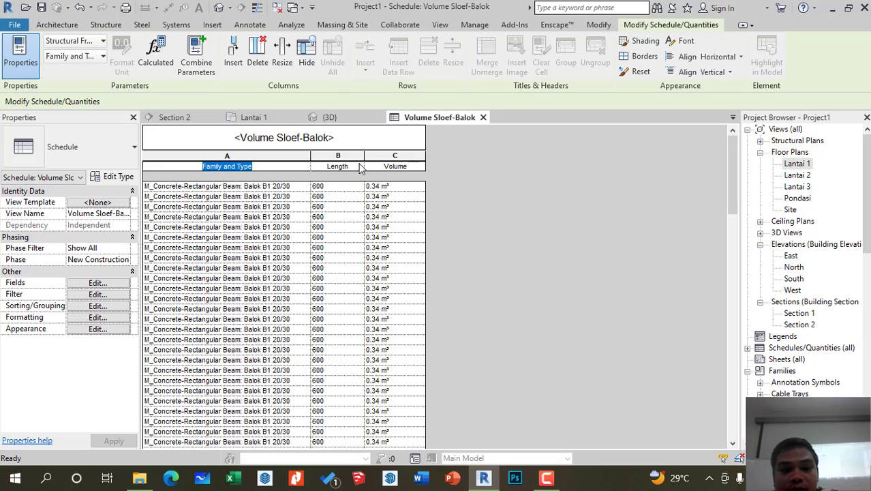
{"action": "left_click", "coordinate": [345, 166]}
{"action": "left_click", "coordinate": [394, 167]}
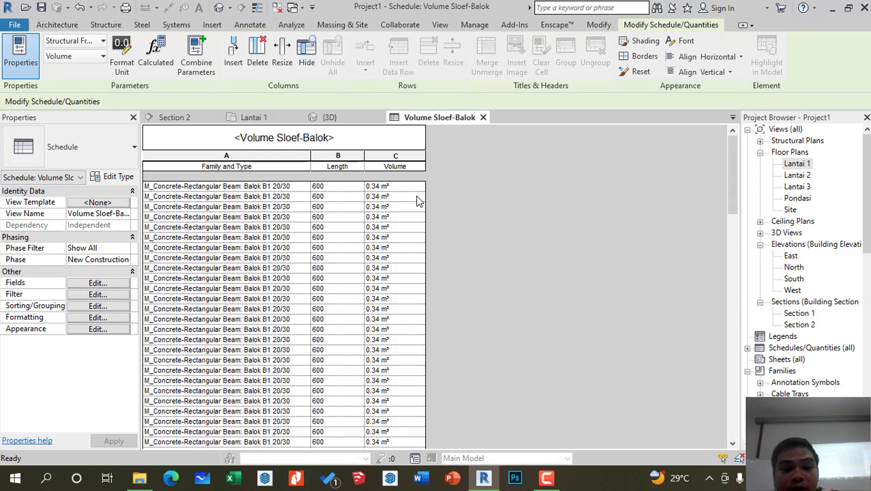
{"action": "left_click", "coordinate": [293, 189]}
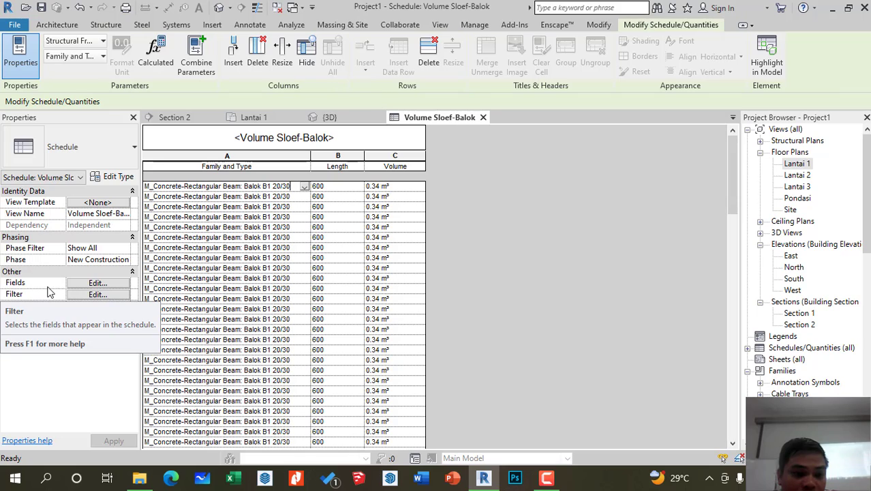
Add the Reference Level field to the schedule after Volume and apply the updated field list
{"action": "left_click", "coordinate": [96, 285]}
{"action": "left_click", "coordinate": [96, 285]}
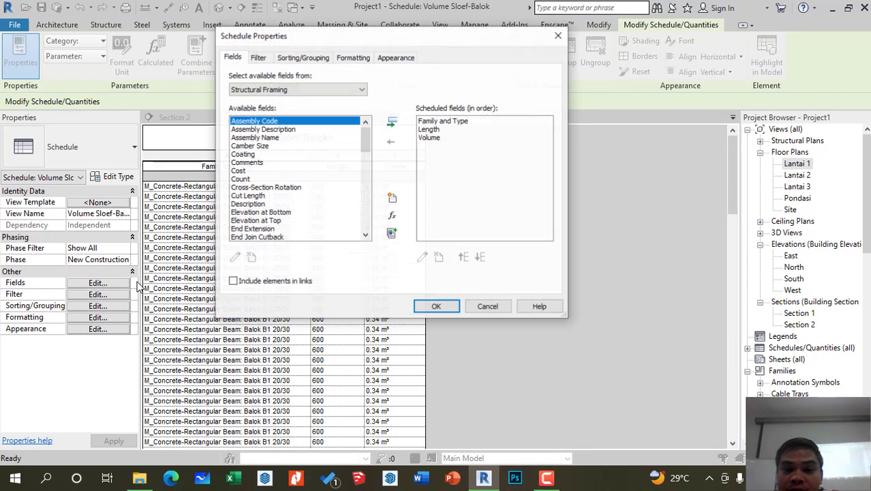
{"action": "left_click_drag", "start_coordinate": [441, 38], "coordinate": [526, 15]}
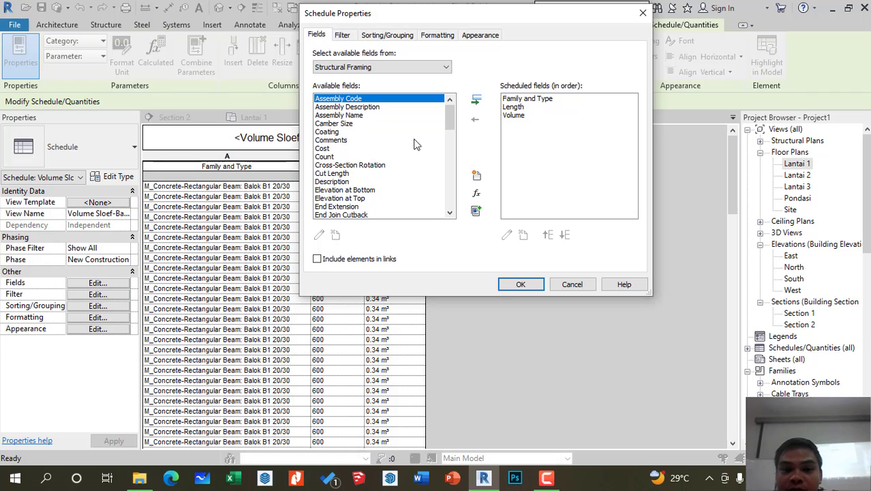
{"action": "scroll", "coordinate": [332, 156], "scroll_direction": "down", "scroll_amount": 4}
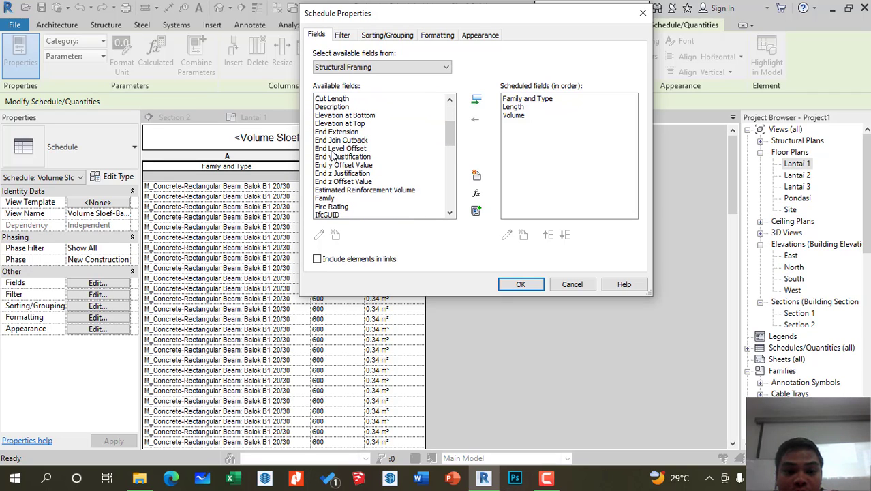
{"action": "scroll", "coordinate": [332, 155], "scroll_direction": "down", "scroll_amount": 4}
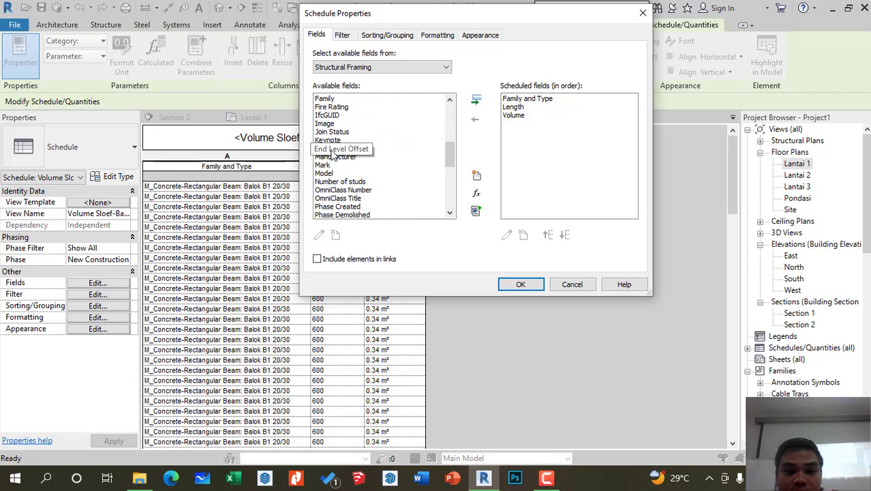
{"action": "scroll", "coordinate": [332, 155], "scroll_direction": "down", "scroll_amount": 3}
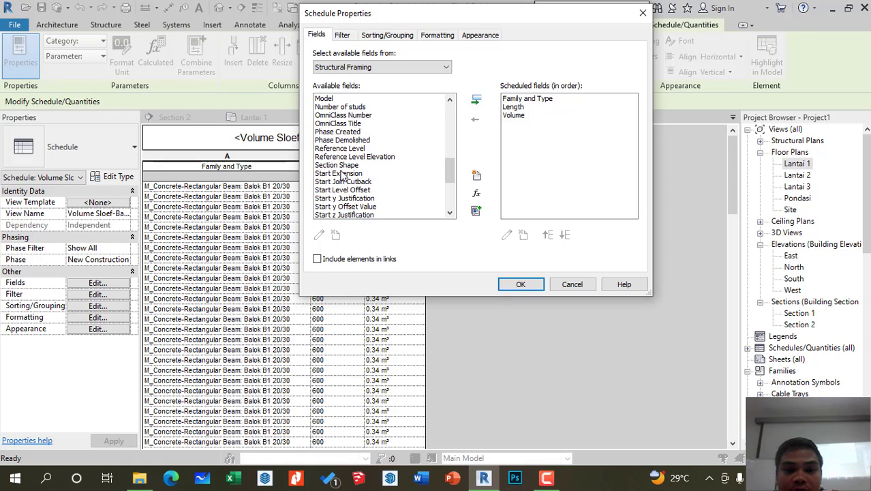
{"action": "left_click", "coordinate": [339, 149]}
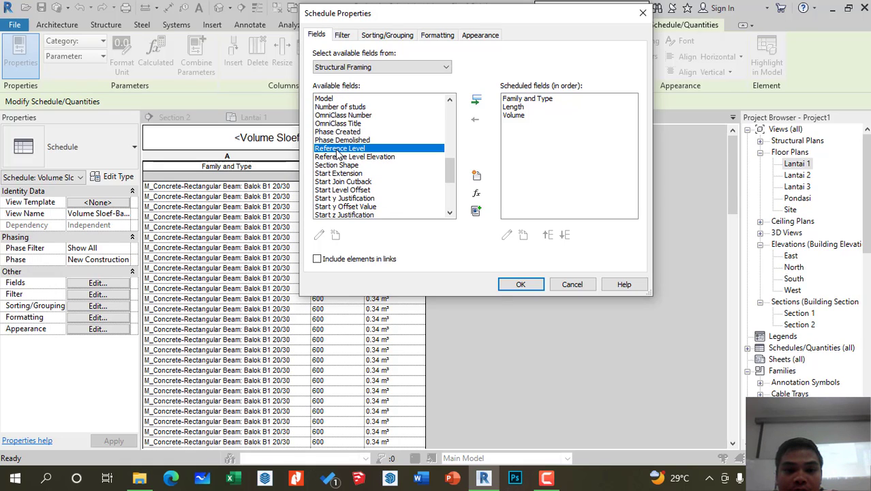
{"action": "left_click", "coordinate": [476, 103]}
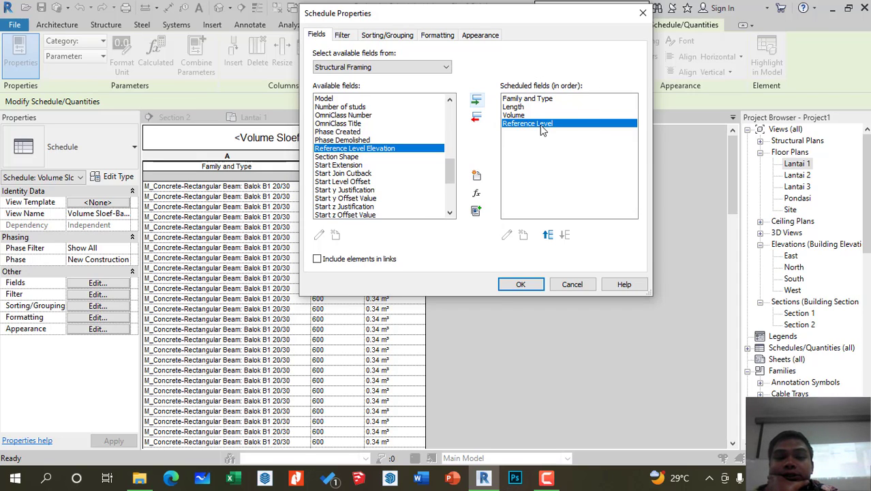
{"action": "left_click", "coordinate": [520, 285]}
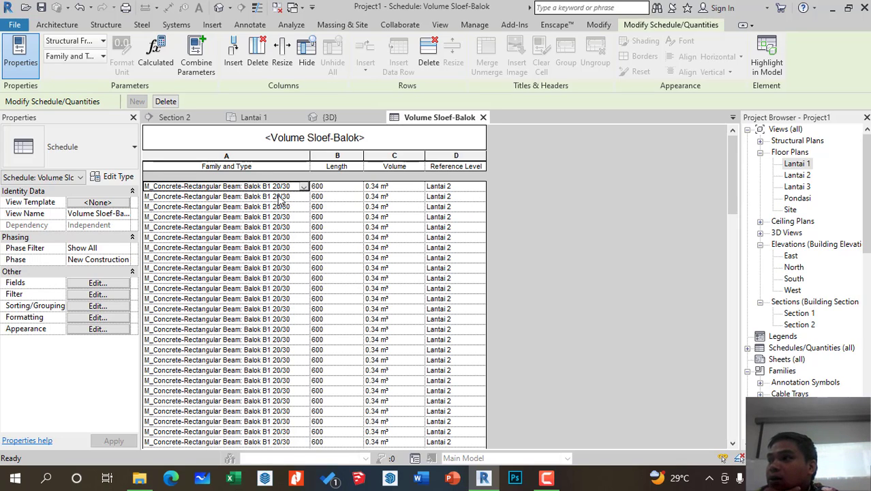
Check the Reference Level values of the Balok and Sloef rows throughout the schedule
{"action": "scroll", "coordinate": [278, 198], "scroll_direction": "down", "scroll_amount": 10}
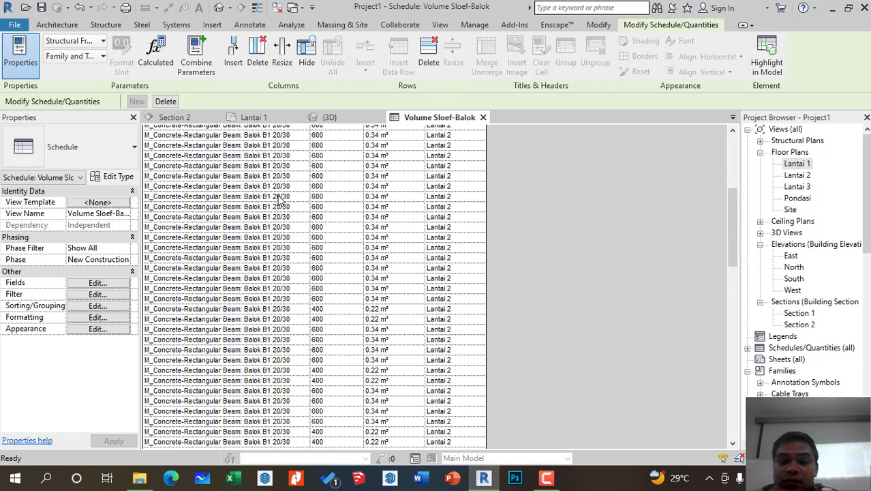
{"action": "scroll", "coordinate": [278, 198], "scroll_direction": "up", "scroll_amount": 10}
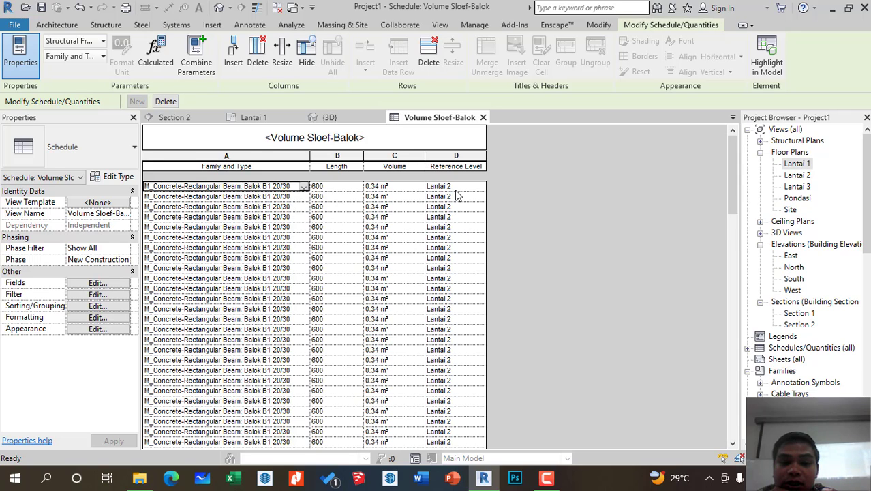
{"action": "scroll", "coordinate": [458, 196], "scroll_direction": "down", "scroll_amount": 15}
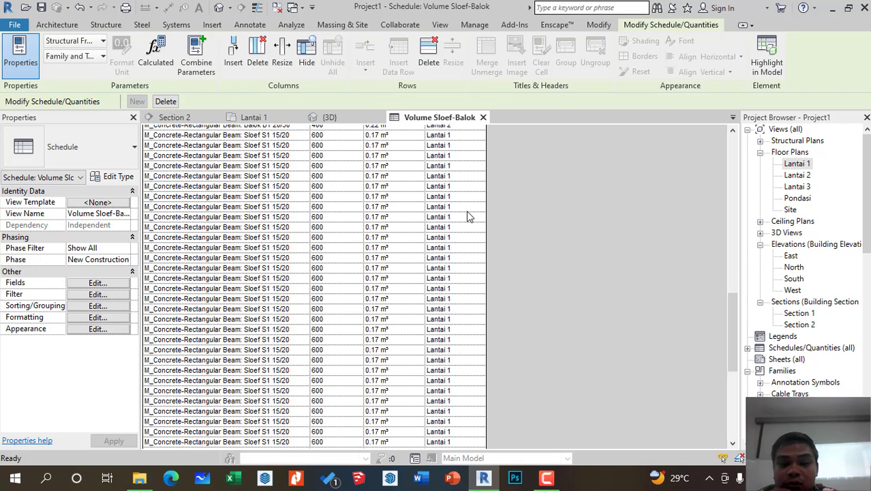
{"action": "scroll", "coordinate": [471, 208], "scroll_direction": "up", "scroll_amount": 15}
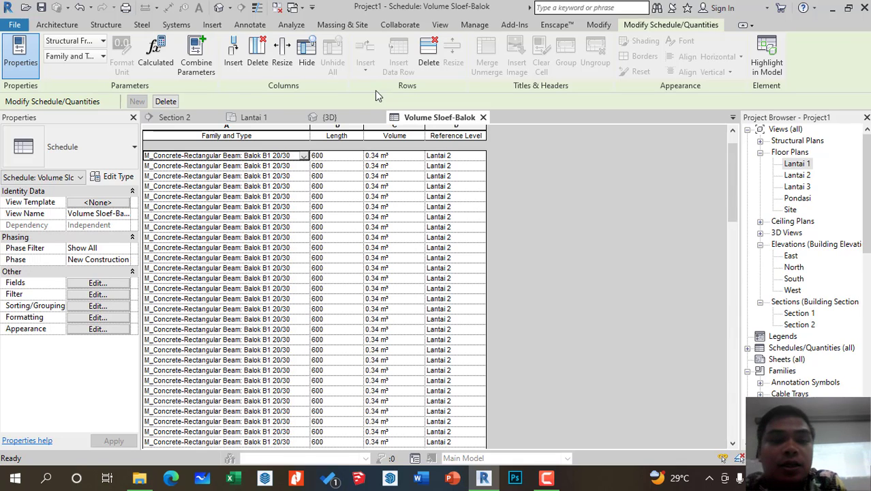
Select a Balok B1 20/30 beam at the building's gable end in the 3D view and examine the beams against the levels in the North elevation
{"action": "left_click", "coordinate": [331, 118]}
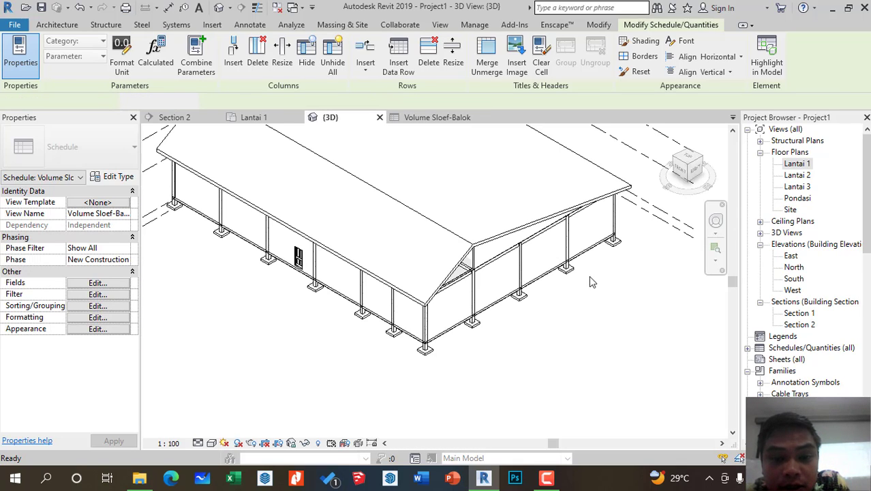
{"action": "left_click", "coordinate": [461, 273]}
{"action": "scroll", "coordinate": [461, 273], "scroll_direction": "up", "scroll_amount": 5}
{"action": "scroll", "coordinate": [459, 272], "scroll_direction": "down", "scroll_amount": 1}
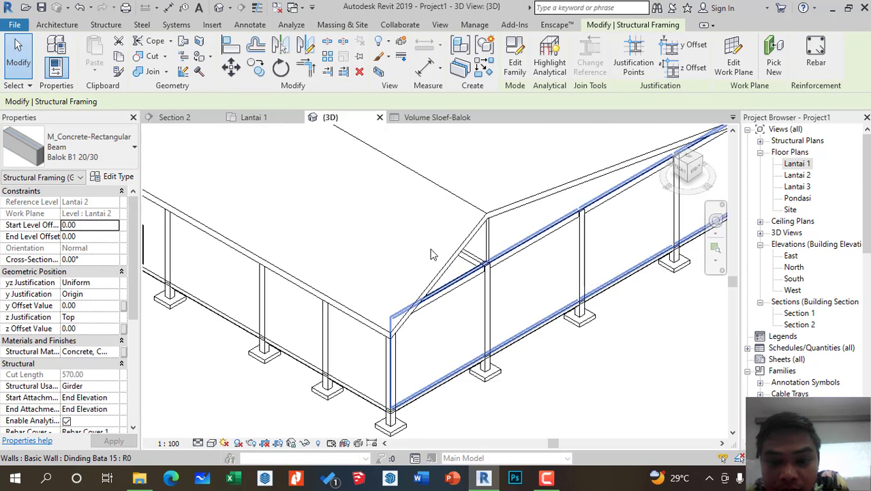
{"action": "scroll", "coordinate": [431, 254], "scroll_direction": "down", "scroll_amount": 6}
{"action": "key", "text": "Escape"}
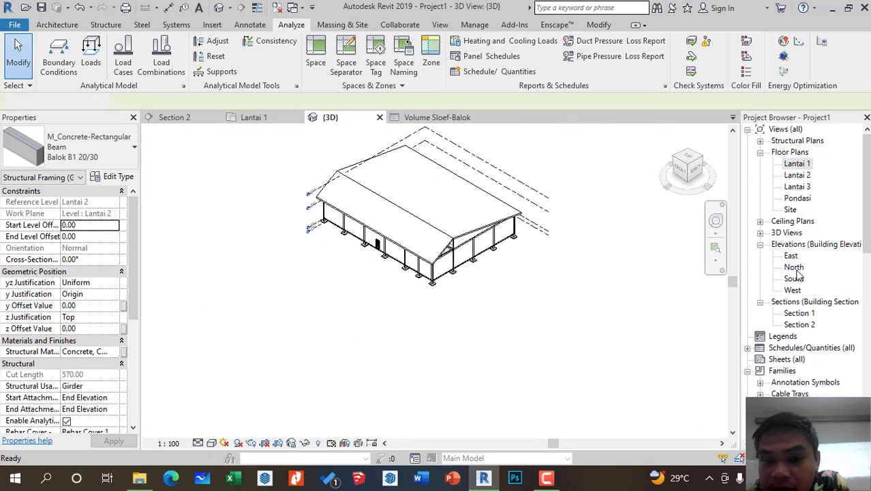
{"action": "double_click", "coordinate": [793, 268]}
{"action": "left_click", "coordinate": [636, 281]}
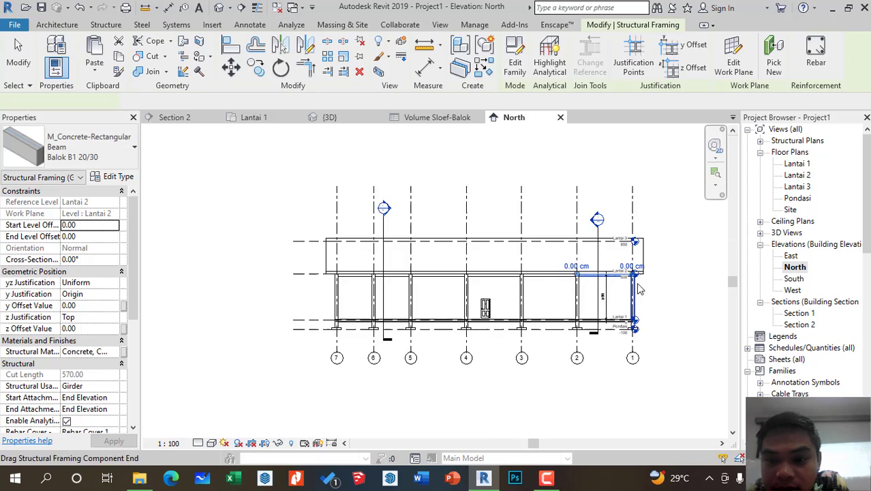
{"action": "scroll", "coordinate": [639, 287], "scroll_direction": "up", "scroll_amount": 3}
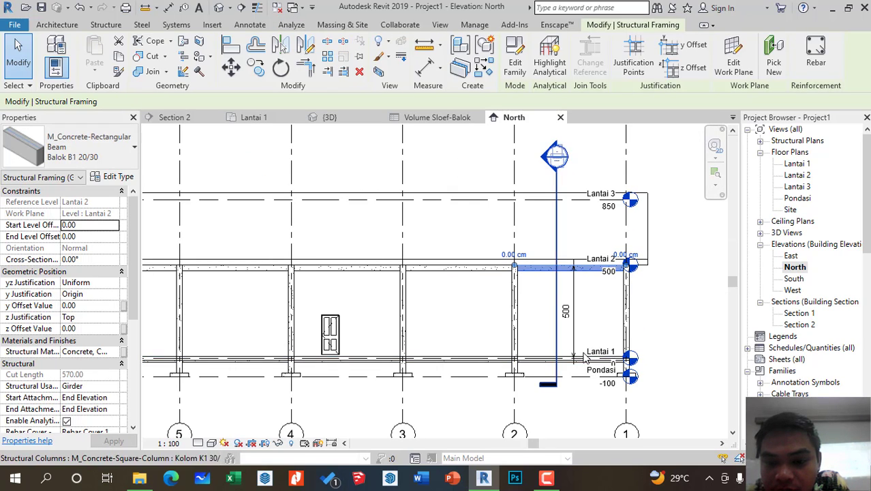
{"action": "scroll", "coordinate": [590, 199], "scroll_direction": "down", "scroll_amount": 1}
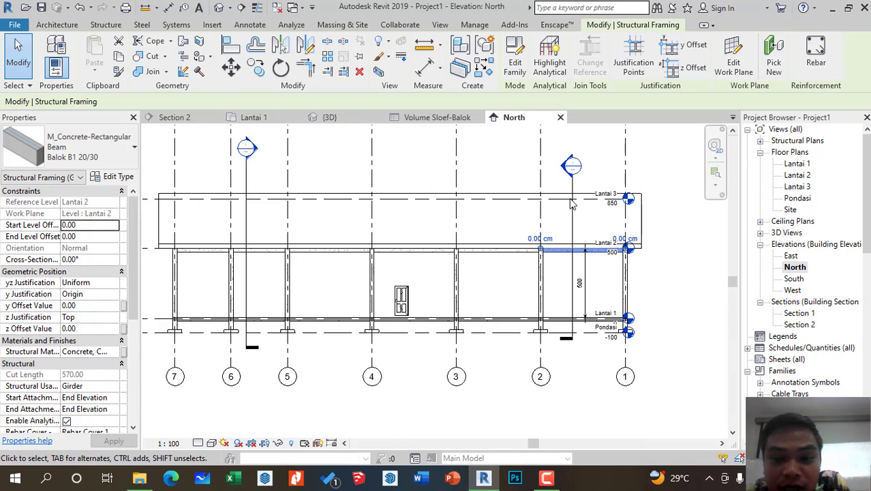
Review the schedule and the 3D model, and open the Lantai 3 floor plan to examine that level
{"action": "left_click", "coordinate": [427, 118]}
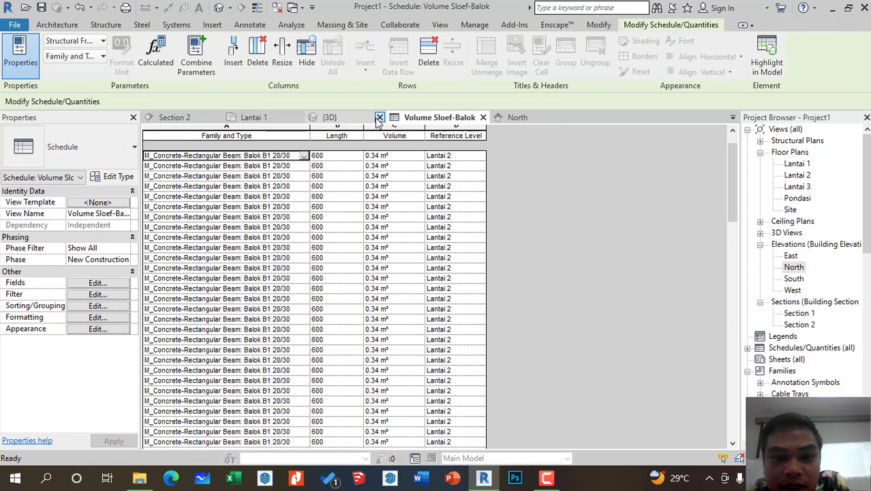
{"action": "left_click", "coordinate": [329, 117]}
{"action": "scroll", "coordinate": [450, 242], "scroll_direction": "up", "scroll_amount": 3}
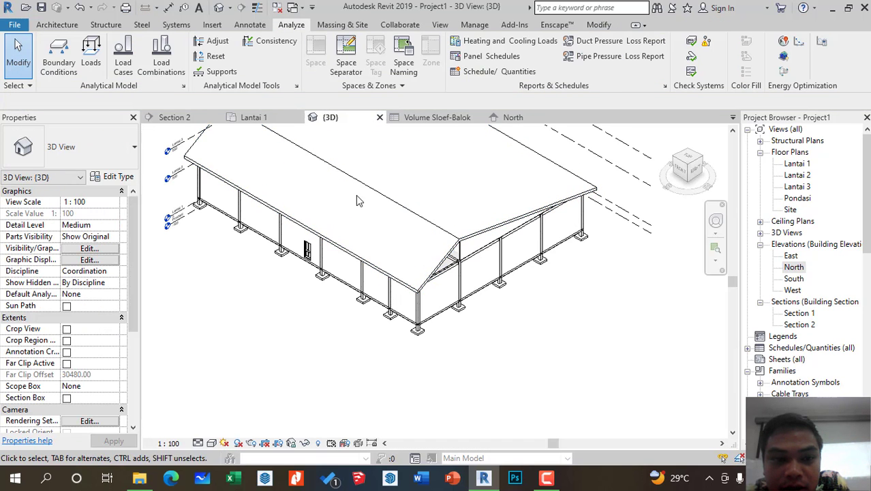
{"action": "double_click", "coordinate": [803, 188]}
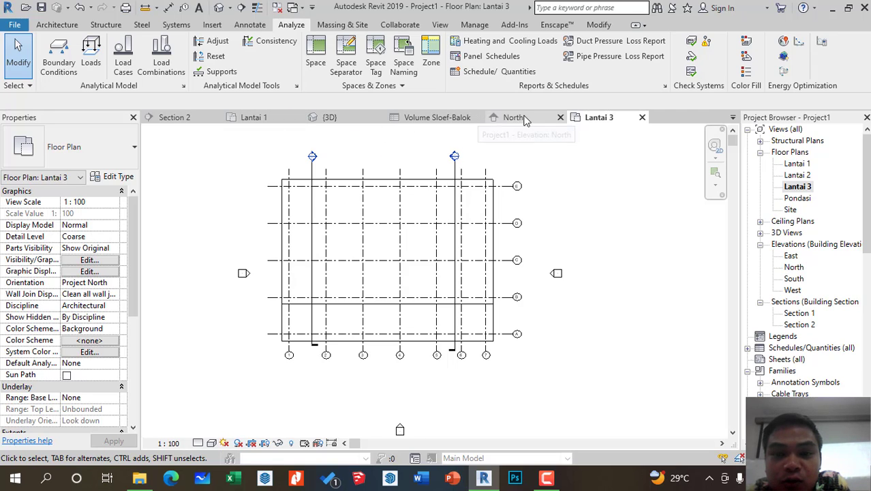
{"action": "left_click", "coordinate": [436, 117]}
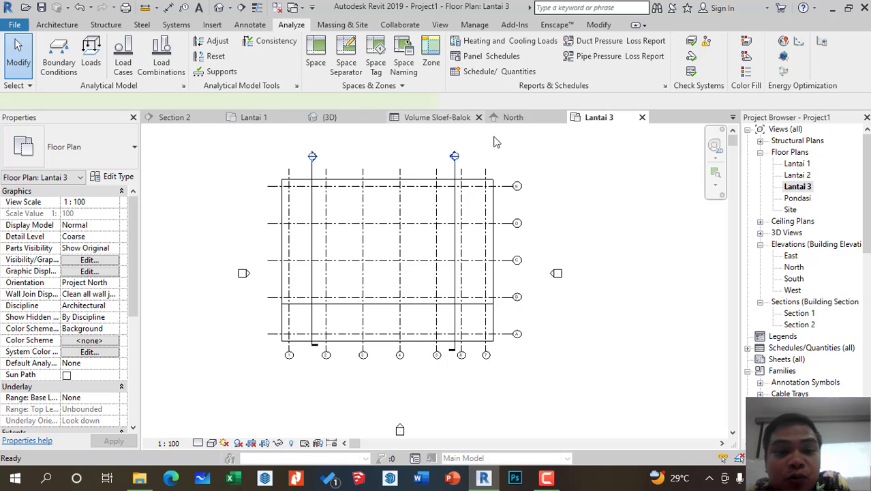
{"action": "left_click", "coordinate": [603, 118]}
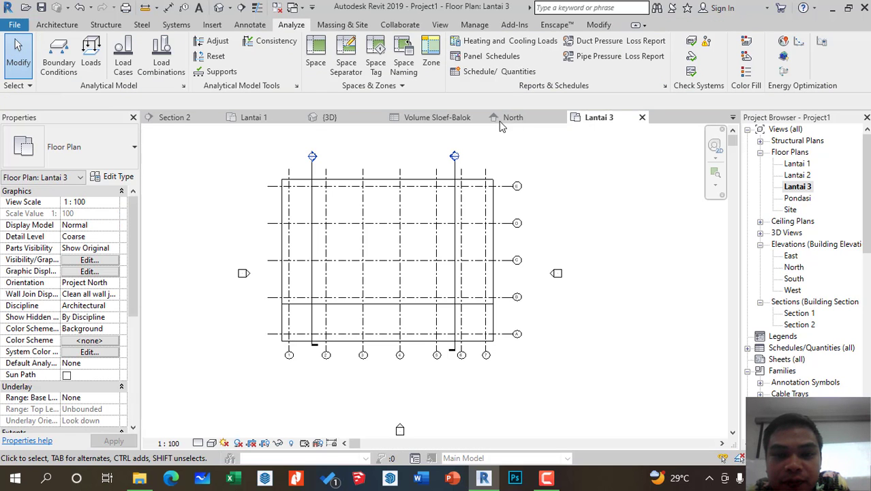
In the North elevation, copy the Lantai 2 beams between grids 7 and 4 and paste them aligned to level Lantai 3
{"action": "left_click", "coordinate": [516, 117]}
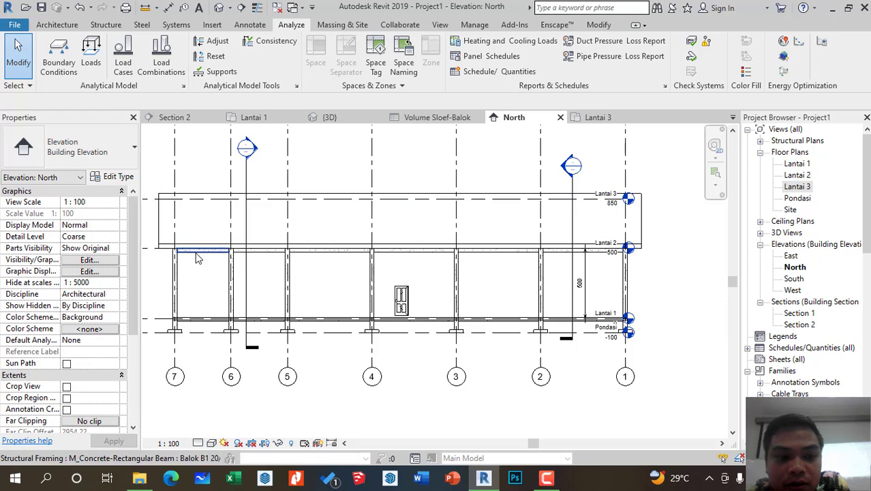
{"action": "scroll", "coordinate": [230, 250], "scroll_direction": "up", "scroll_amount": 2}
{"action": "scroll", "coordinate": [231, 249], "scroll_direction": "down", "scroll_amount": 1}
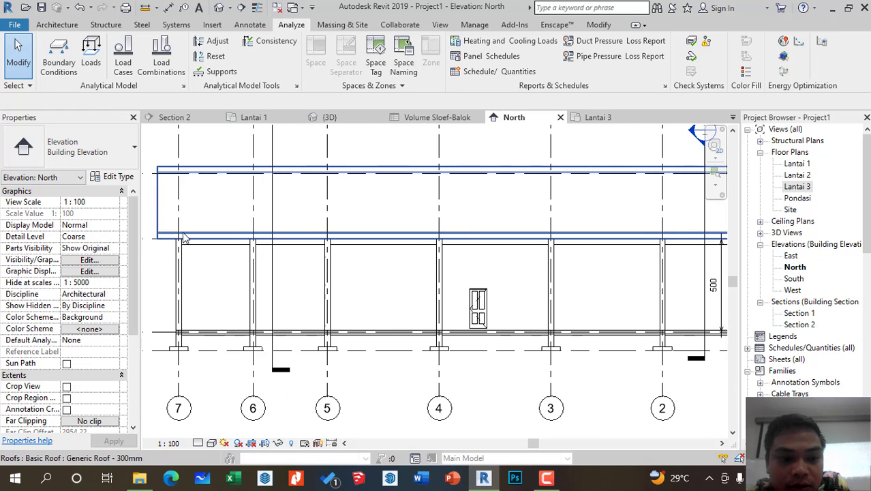
{"action": "left_click_drag", "start_coordinate": [165, 221], "coordinate": [480, 269]}
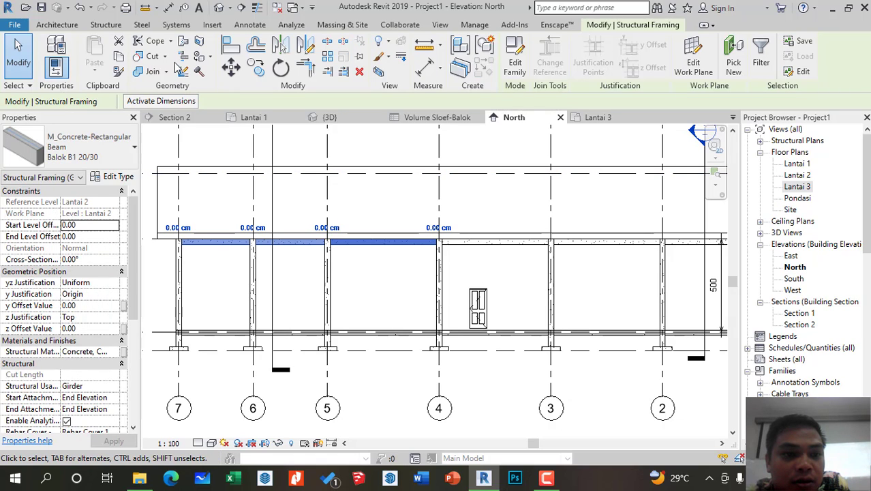
{"action": "left_click", "coordinate": [119, 60]}
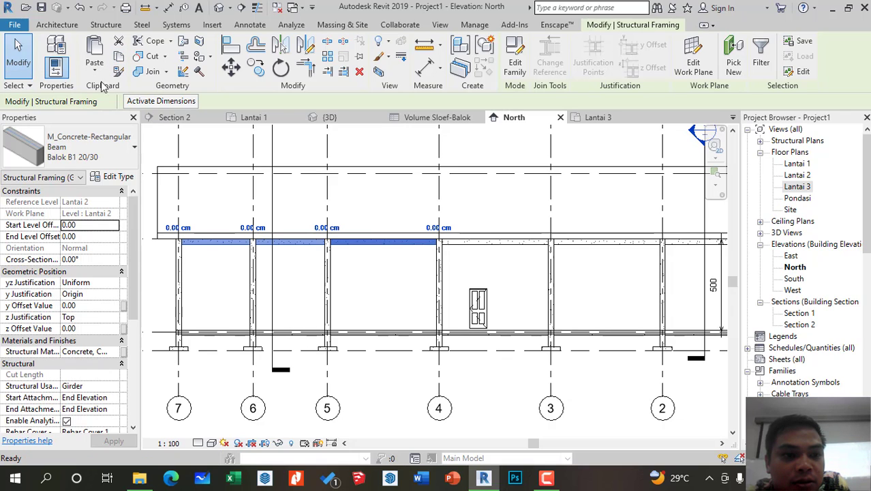
{"action": "left_click", "coordinate": [95, 75]}
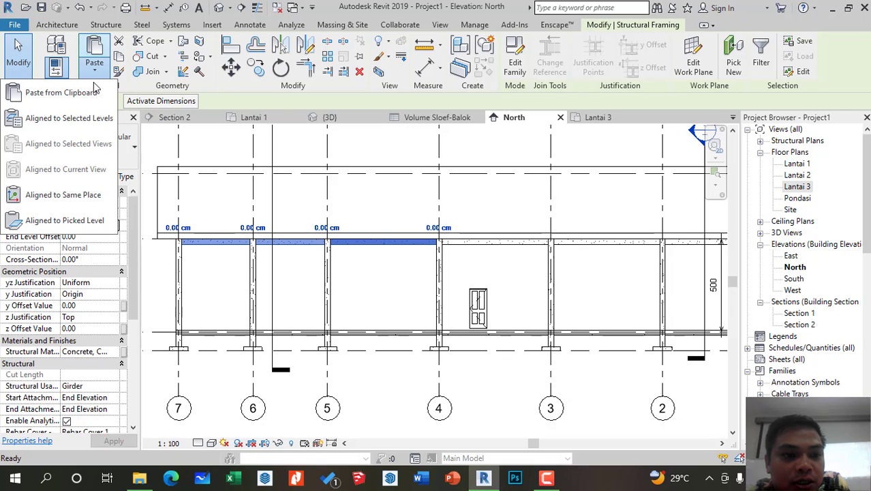
{"action": "left_click", "coordinate": [85, 126]}
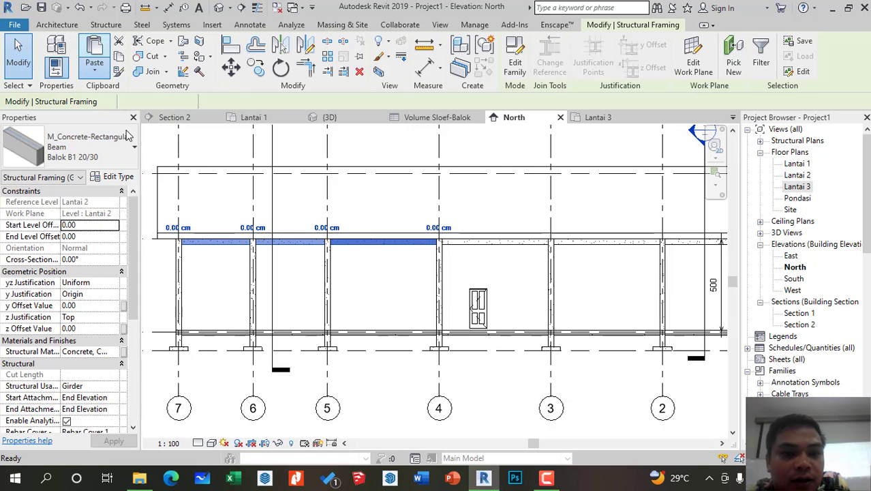
{"action": "left_click", "coordinate": [374, 170]}
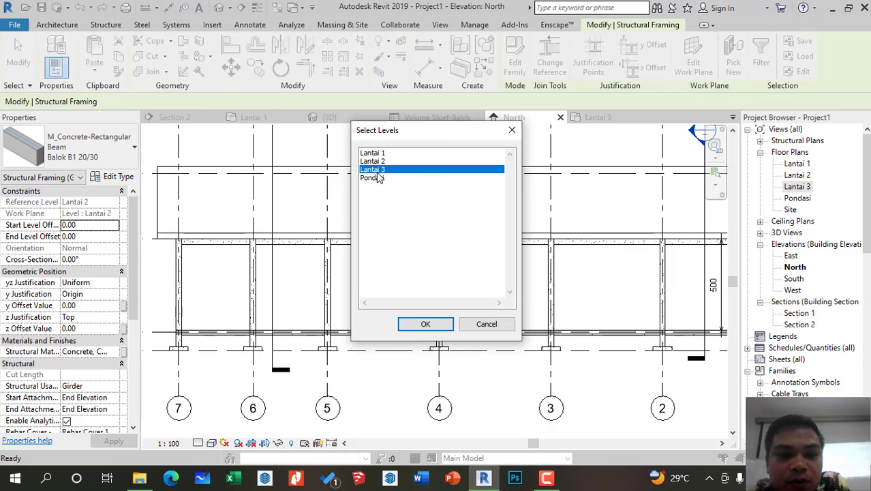
{"action": "left_click", "coordinate": [442, 325]}
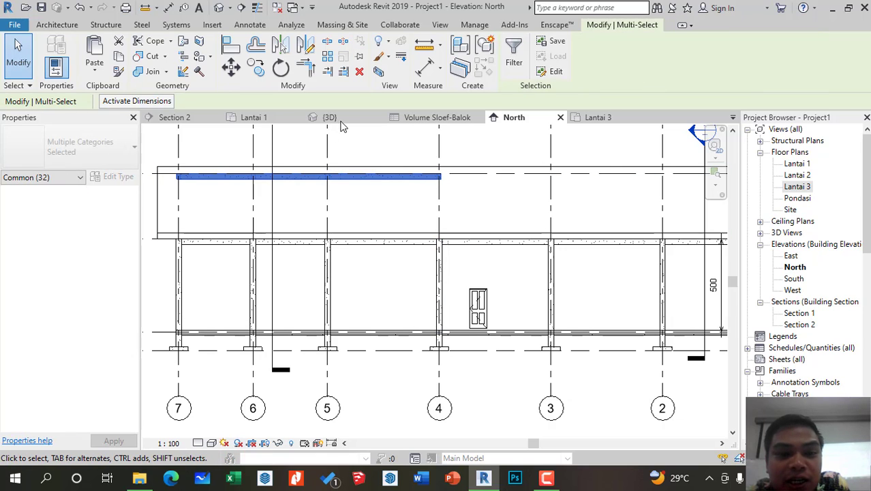
Inspect the pasted beams in the 3D view and check their Reference Level entries in the Volume Sloef-Balok schedule
{"action": "left_click", "coordinate": [344, 122]}
{"action": "scroll", "coordinate": [574, 232], "scroll_direction": "up", "scroll_amount": 3}
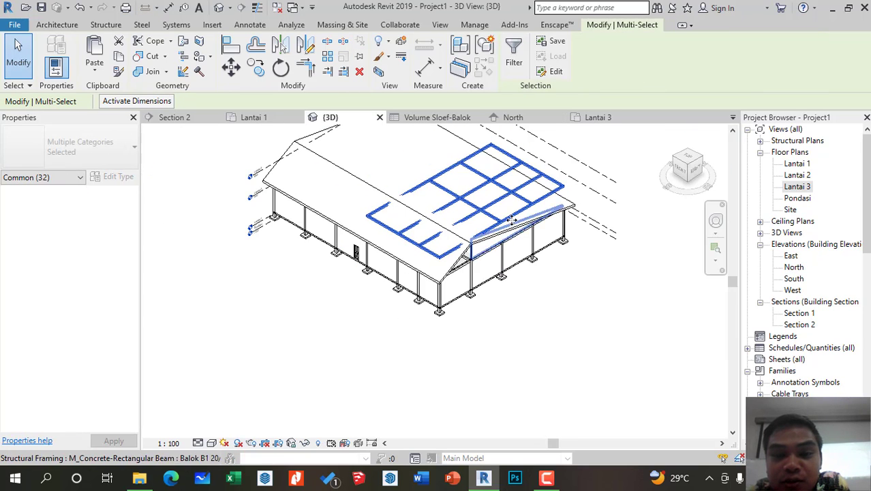
{"action": "scroll", "coordinate": [575, 232], "scroll_direction": "down", "scroll_amount": 3}
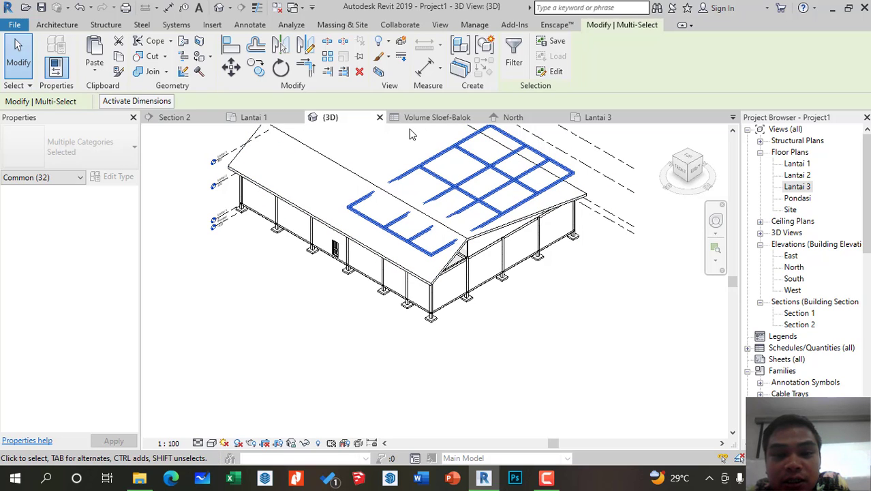
{"action": "left_click", "coordinate": [464, 120]}
{"action": "scroll", "coordinate": [431, 199], "scroll_direction": "down", "scroll_amount": 6}
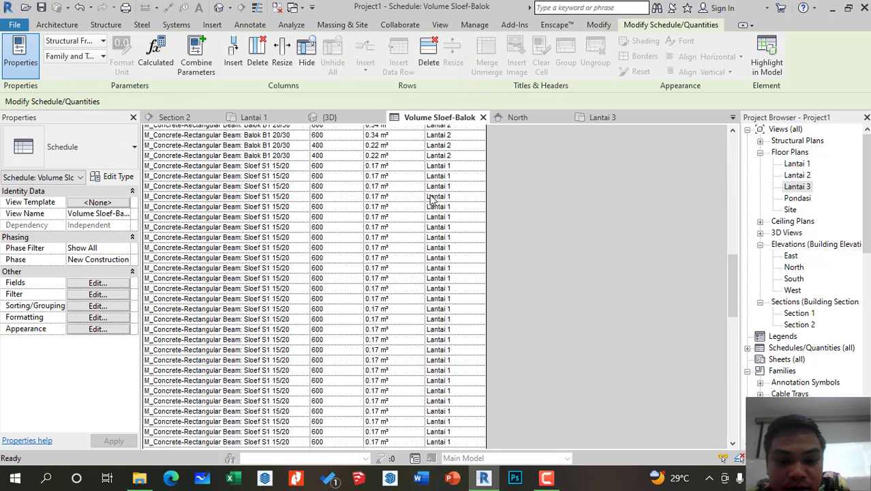
{"action": "scroll", "coordinate": [431, 199], "scroll_direction": "down", "scroll_amount": 8}
{"action": "scroll", "coordinate": [432, 248], "scroll_direction": "up", "scroll_amount": 3}
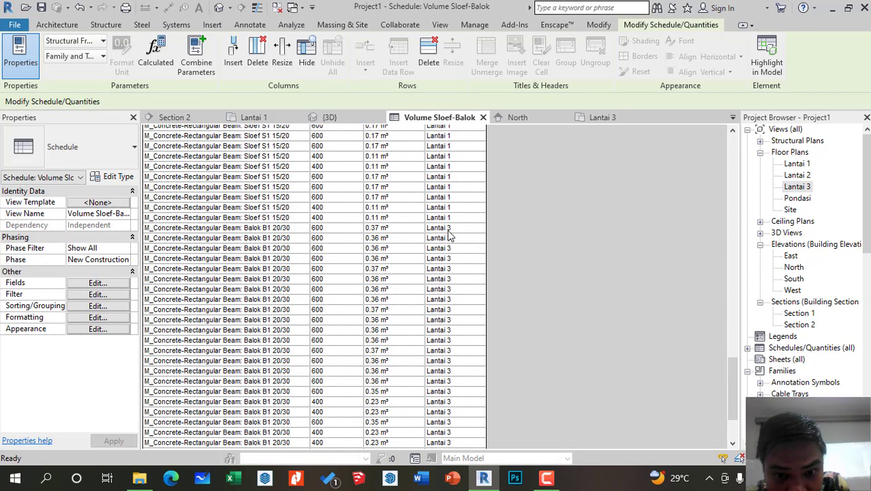
{"action": "scroll", "coordinate": [449, 279], "scroll_direction": "down", "scroll_amount": 3}
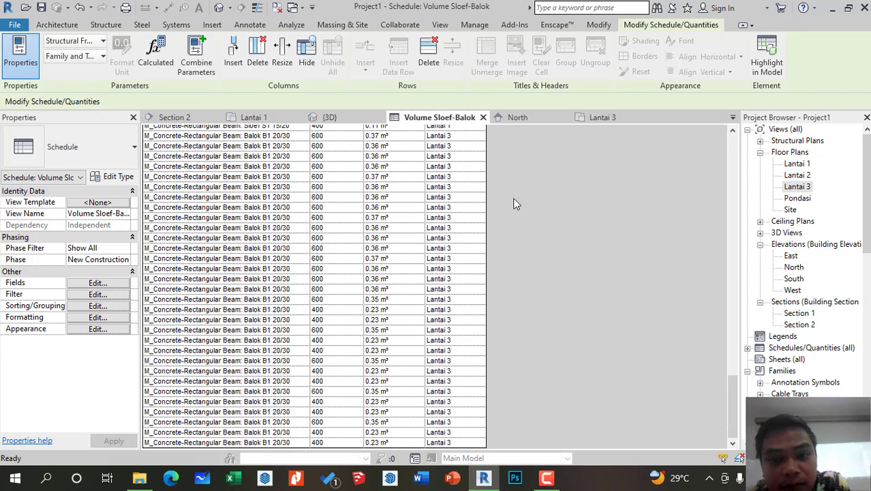
View the Lantai 3 floor plan and compare the Sloef S1 15/20 and Balok B1 20/30 rows near the end of the schedule
{"action": "left_click", "coordinate": [609, 115]}
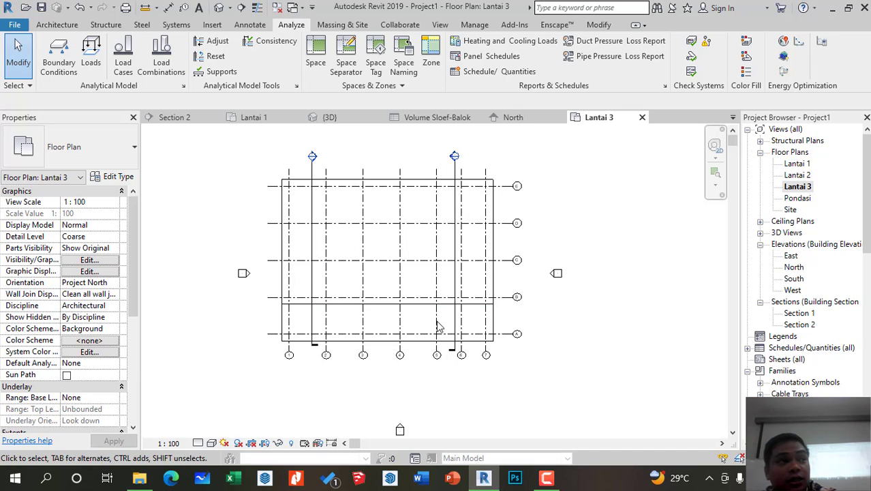
{"action": "left_click", "coordinate": [426, 119]}
{"action": "scroll", "coordinate": [310, 290], "scroll_direction": "up", "scroll_amount": 10}
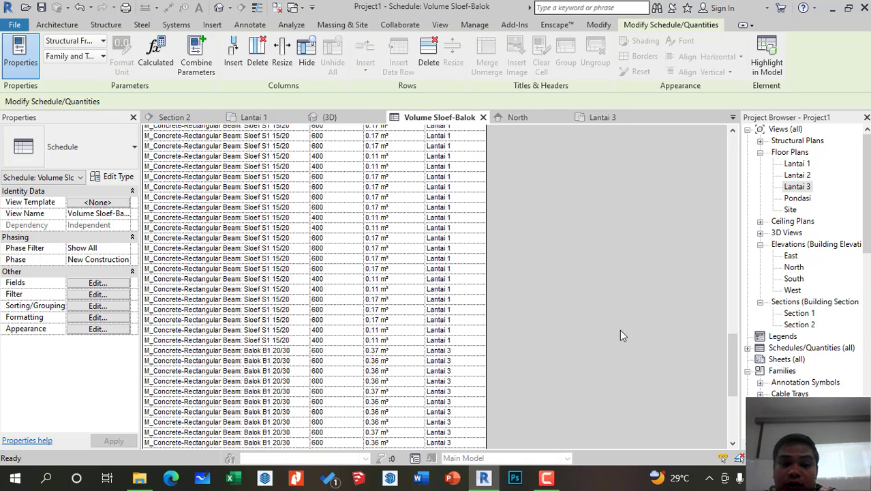
{"action": "scroll", "coordinate": [484, 202], "scroll_direction": "down", "scroll_amount": 4}
{"action": "scroll", "coordinate": [371, 266], "scroll_direction": "down", "scroll_amount": 3}
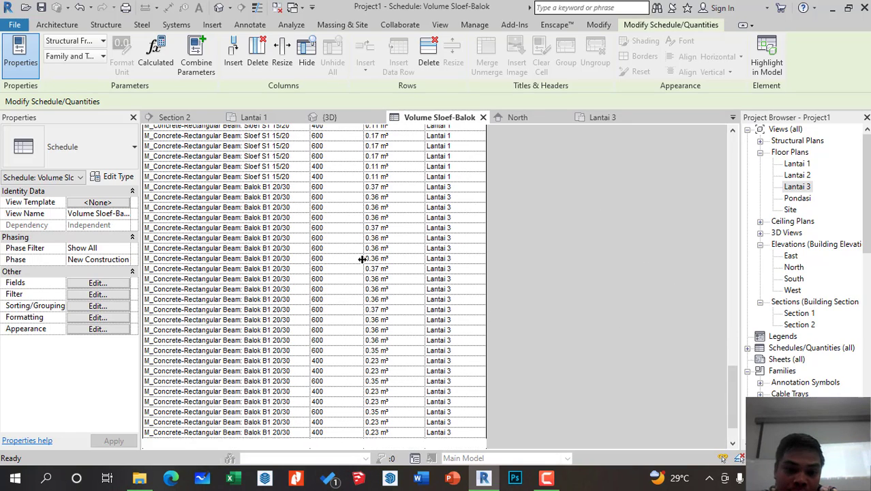
Clear the selection of the pasted beams in the 3D view and return to the Volume Sloef-Balok schedule
{"action": "left_click", "coordinate": [343, 119]}
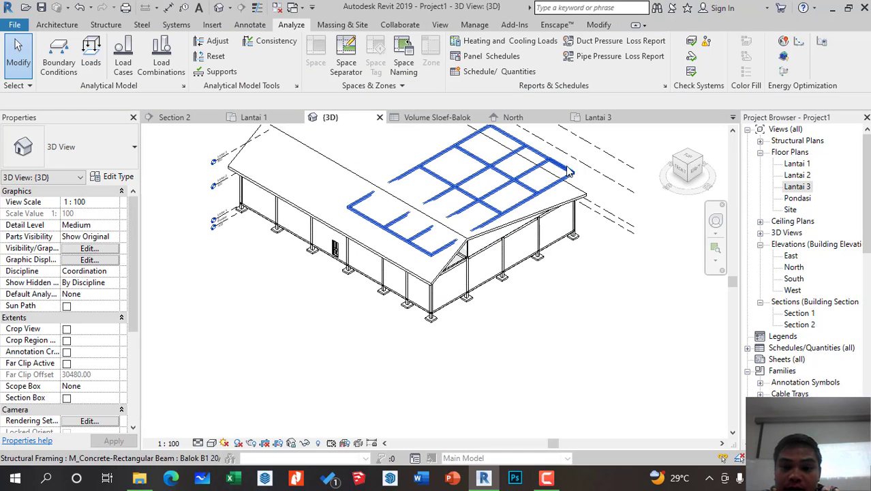
{"action": "left_click", "coordinate": [596, 233]}
{"action": "left_click", "coordinate": [609, 296]}
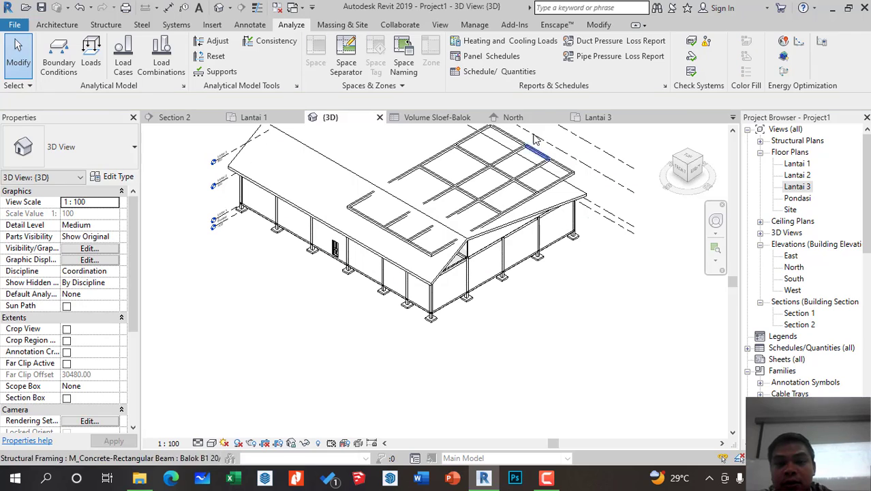
{"action": "left_click", "coordinate": [513, 117]}
{"action": "left_click", "coordinate": [435, 117]}
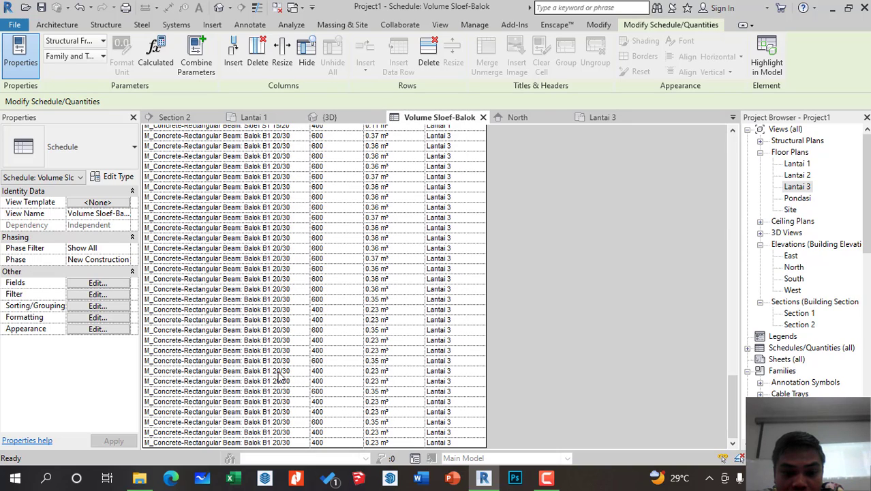
Highlight a 400-length Balok B1 20/30 entry on Lantai 3 in the model and show it in other views, including closed ones
{"action": "left_click", "coordinate": [321, 371]}
{"action": "left_click", "coordinate": [203, 372]}
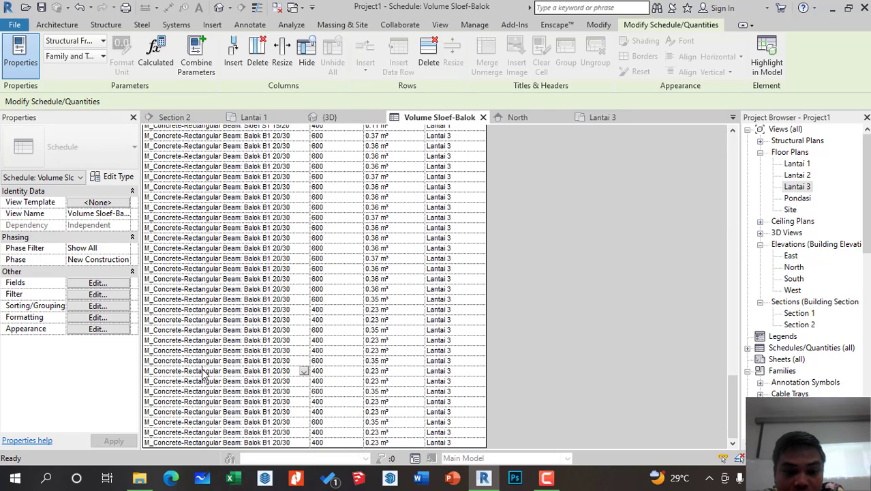
{"action": "left_click", "coordinate": [767, 59]}
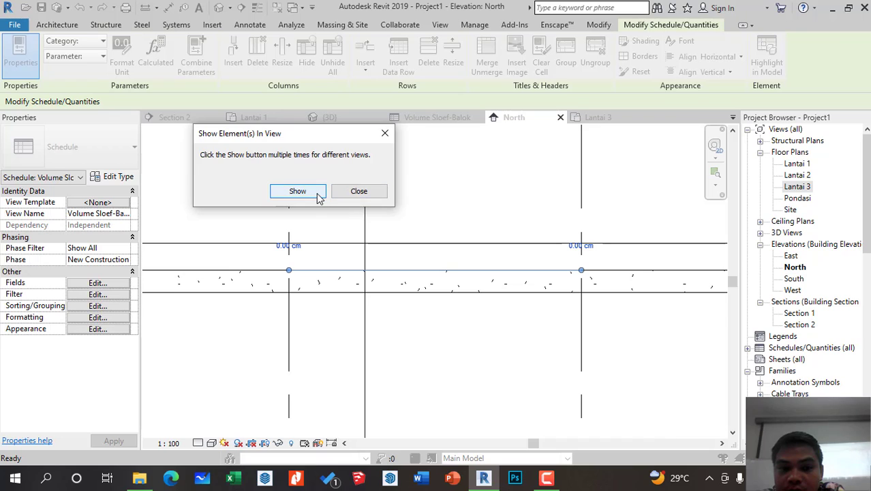
{"action": "left_click", "coordinate": [318, 195]}
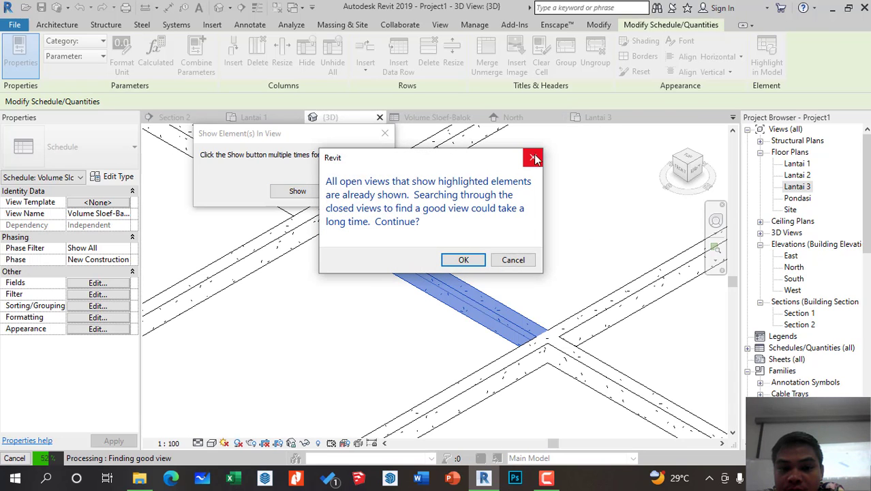
{"action": "left_click", "coordinate": [477, 257]}
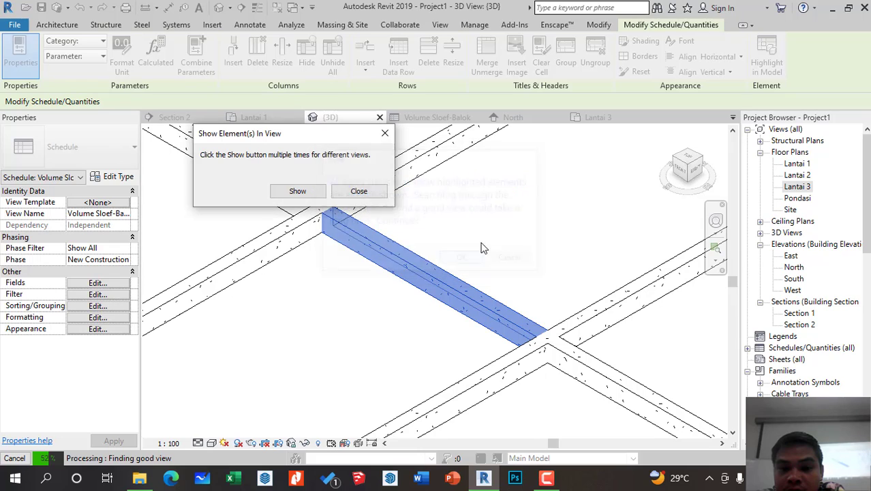
{"action": "left_click", "coordinate": [385, 134]}
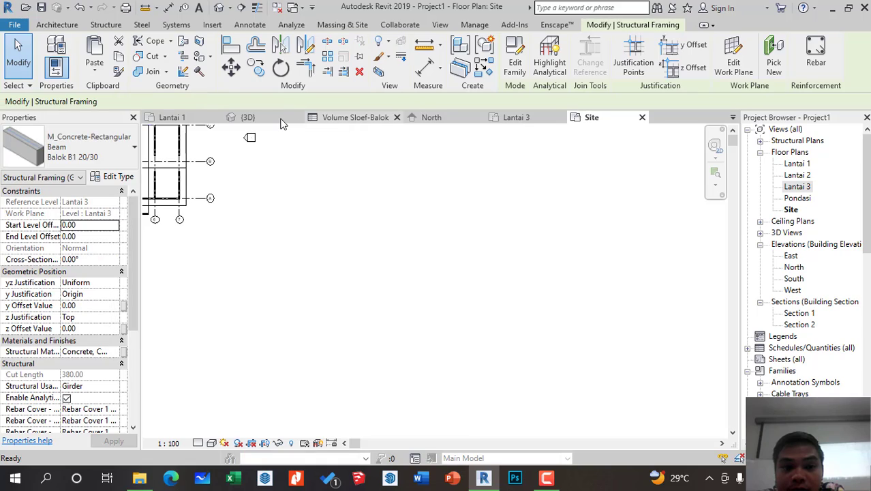
Inspect the highlighted Balok B1 20/30 beam in the 3D view and return to the Volume Sloef-Balok schedule
{"action": "left_click", "coordinate": [281, 123]}
{"action": "scroll", "coordinate": [447, 249], "scroll_direction": "down", "scroll_amount": 6}
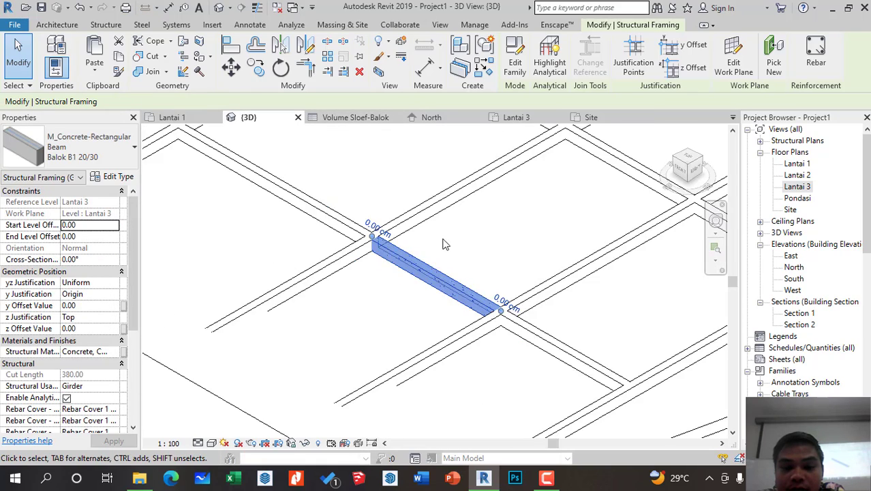
{"action": "scroll", "coordinate": [456, 258], "scroll_direction": "up", "scroll_amount": 5}
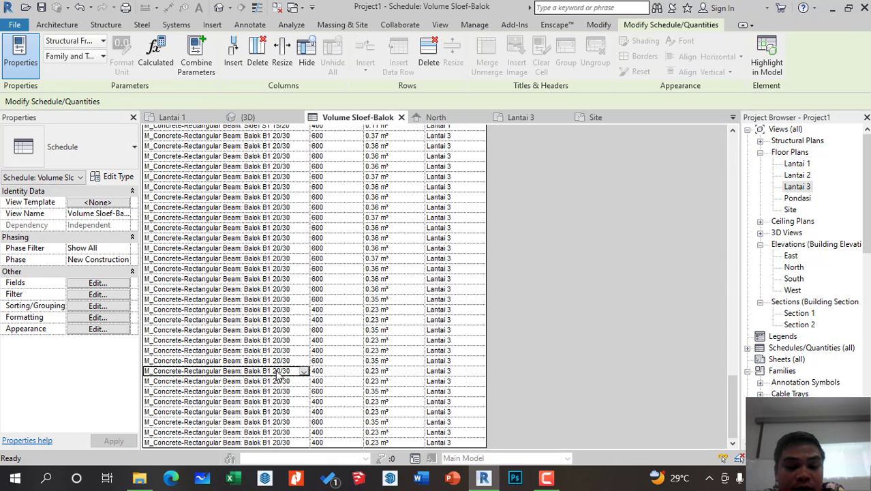
{"action": "left_click", "coordinate": [279, 117]}
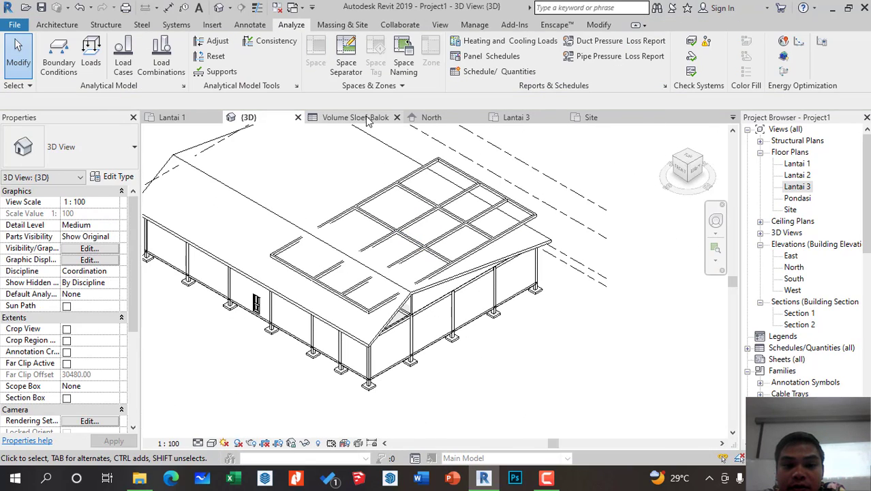
{"action": "left_click", "coordinate": [372, 120]}
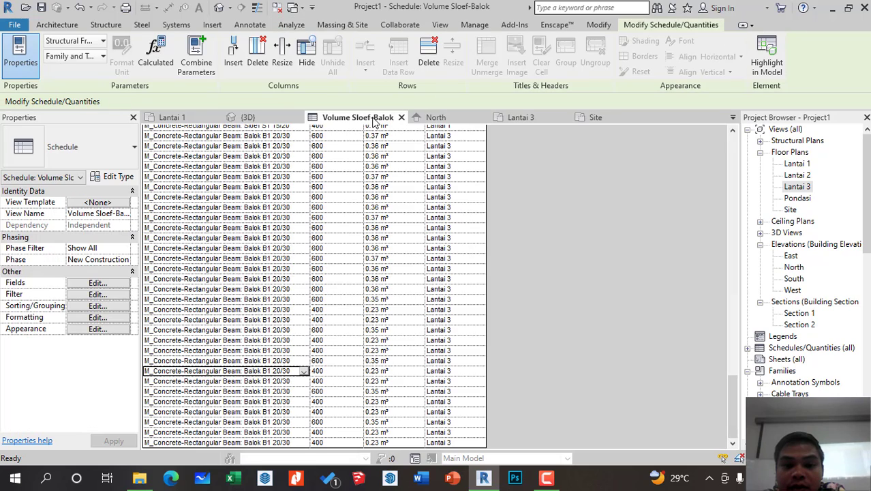
Examine the Length, Volume and Reference Level entries throughout the Volume Sloef-Balok schedule, from Lantai 2 through Lantai 1 to Lantai 3
{"action": "scroll", "coordinate": [515, 268], "scroll_direction": "up", "scroll_amount": 15}
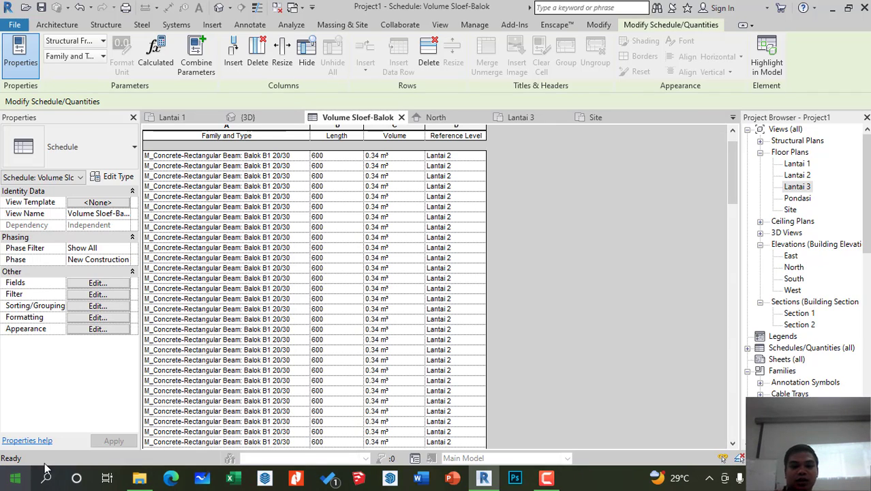
{"action": "scroll", "coordinate": [372, 216], "scroll_direction": "down", "scroll_amount": 1}
{"action": "scroll", "coordinate": [372, 215], "scroll_direction": "down", "scroll_amount": 3}
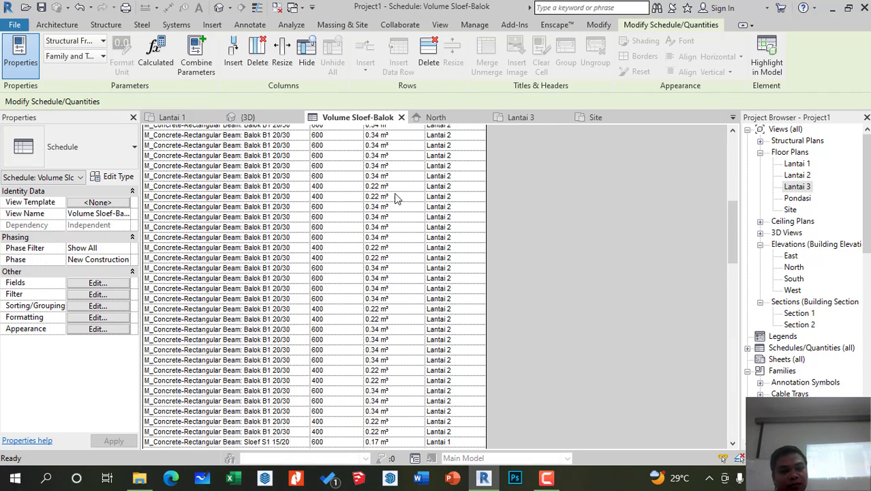
{"action": "scroll", "coordinate": [394, 193], "scroll_direction": "down", "scroll_amount": 3}
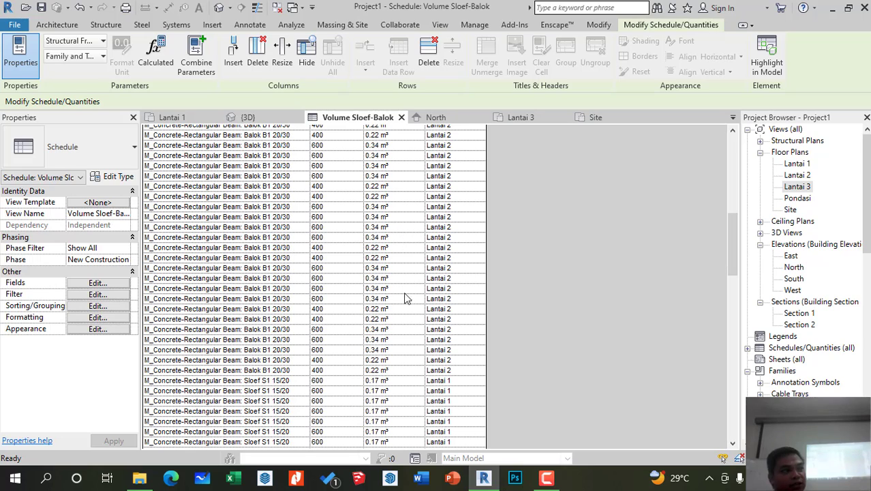
{"action": "scroll", "coordinate": [422, 262], "scroll_direction": "down", "scroll_amount": 8}
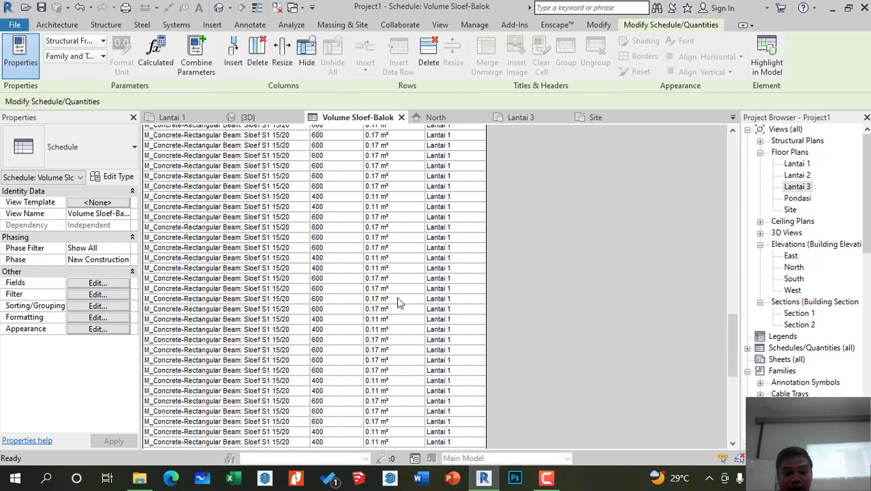
{"action": "scroll", "coordinate": [401, 293], "scroll_direction": "up", "scroll_amount": 3}
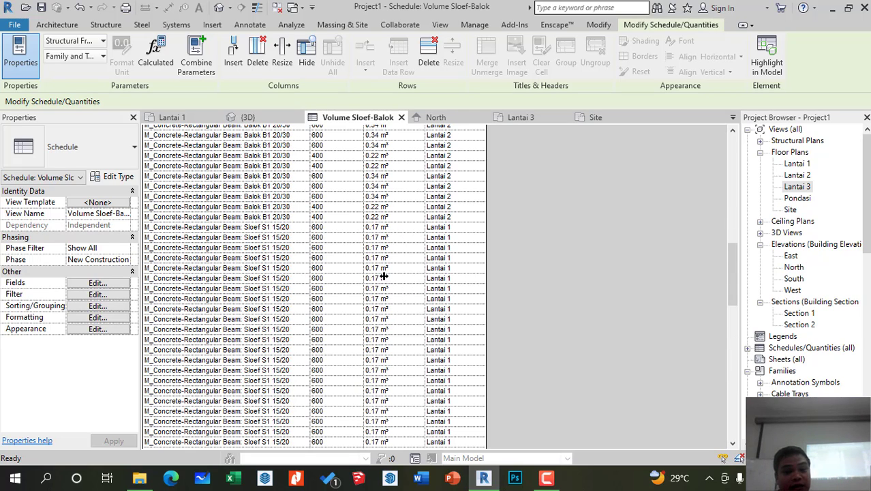
{"action": "scroll", "coordinate": [383, 276], "scroll_direction": "up", "scroll_amount": 6}
{"action": "scroll", "coordinate": [382, 286], "scroll_direction": "up", "scroll_amount": 8}
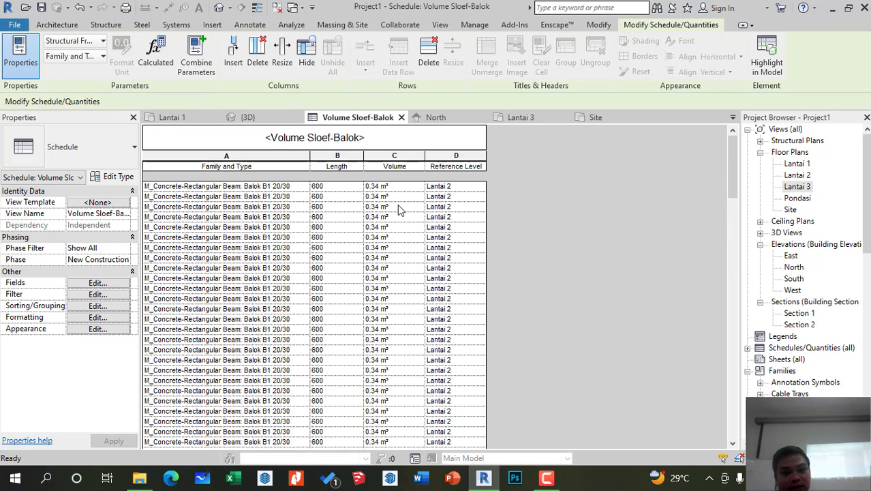
{"action": "left_click", "coordinate": [402, 187]}
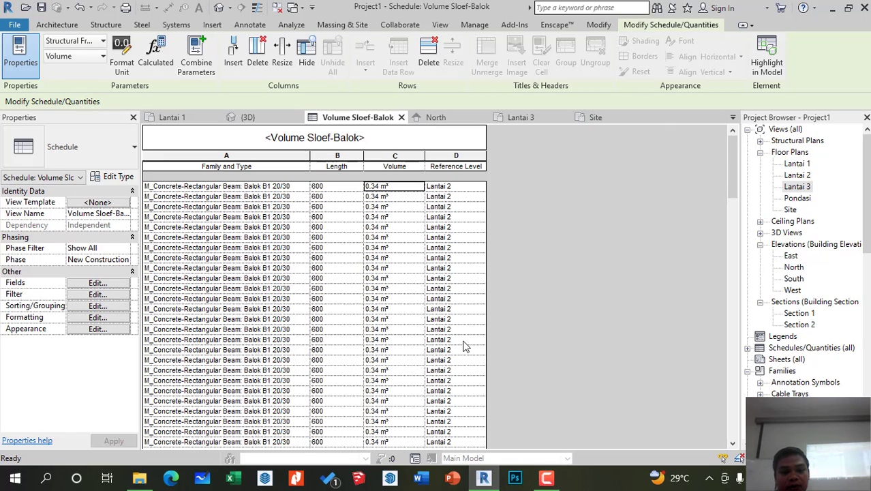
{"action": "scroll", "coordinate": [469, 281], "scroll_direction": "down", "scroll_amount": 3}
{"action": "scroll", "coordinate": [436, 311], "scroll_direction": "down", "scroll_amount": 10}
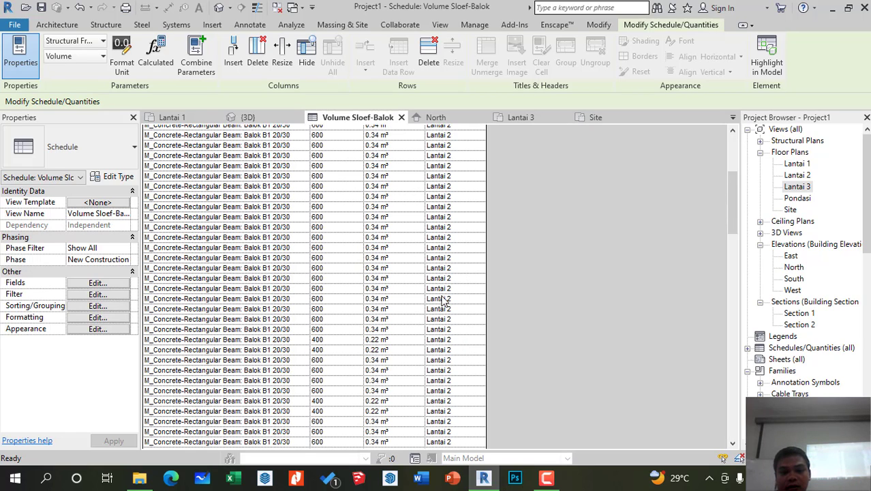
{"action": "scroll", "coordinate": [457, 329], "scroll_direction": "down", "scroll_amount": 8}
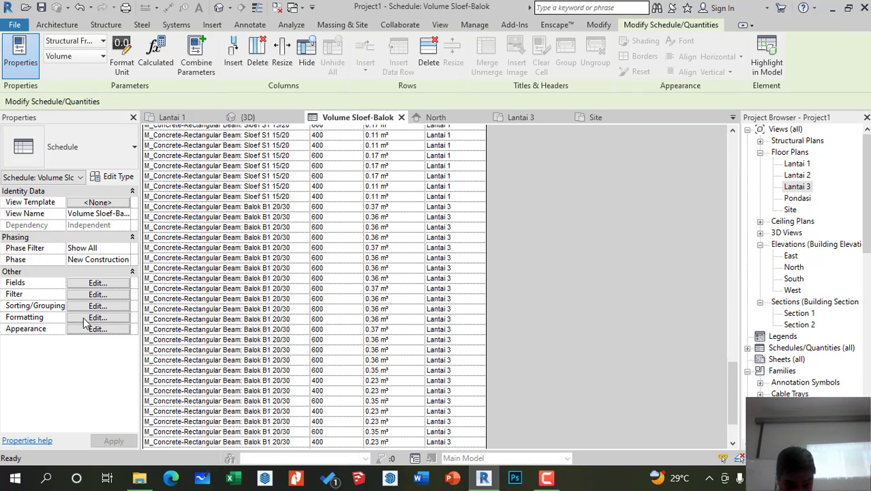
Sort the schedule by Reference Level in ascending order and add a group footer showing Totals only
{"action": "left_click", "coordinate": [97, 283]}
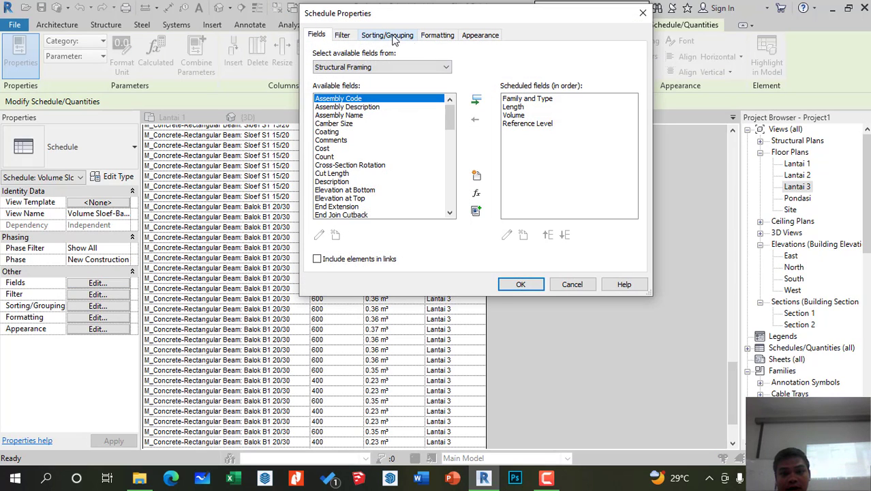
{"action": "left_click", "coordinate": [379, 38]}
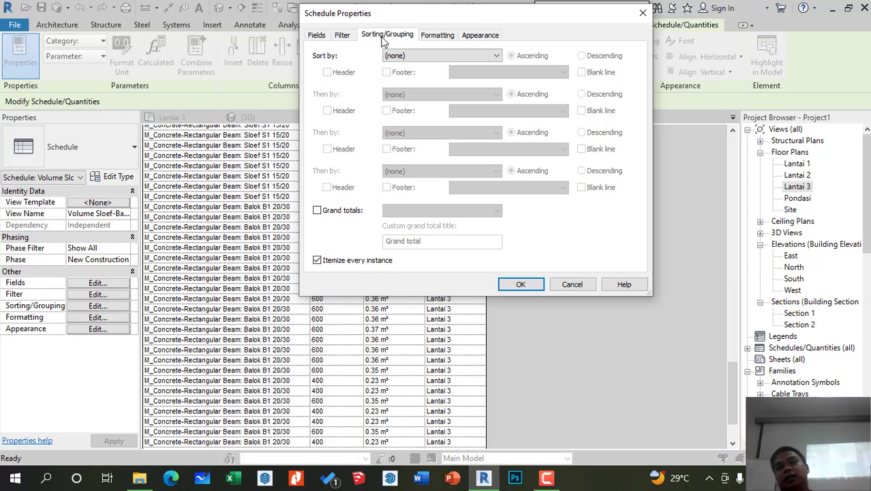
{"action": "left_click", "coordinate": [483, 60]}
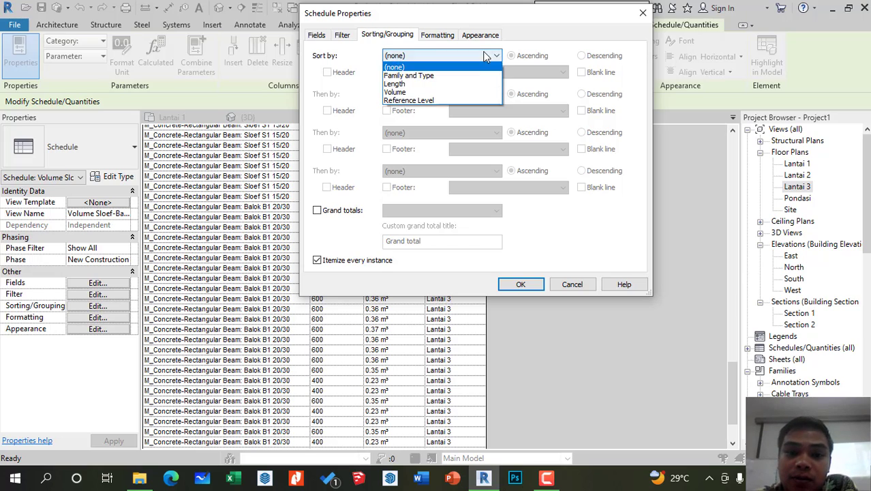
{"action": "left_click", "coordinate": [411, 101]}
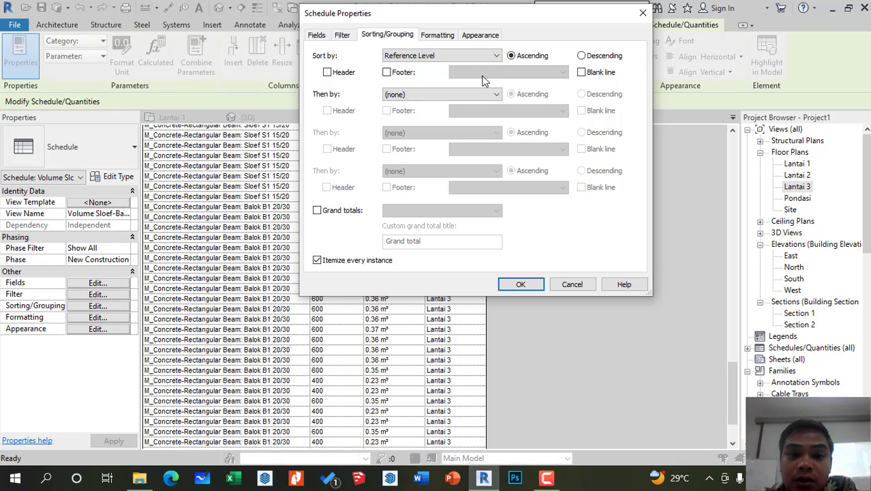
{"action": "left_click", "coordinate": [387, 73]}
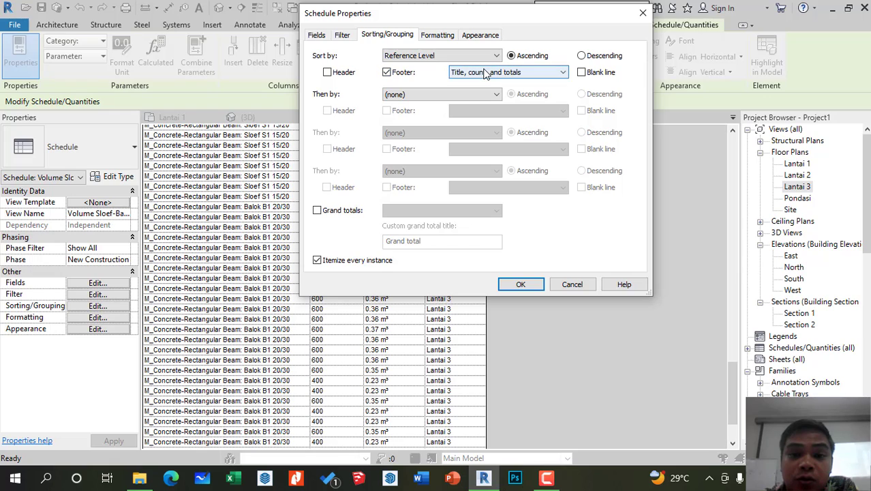
{"action": "left_click", "coordinate": [508, 72]}
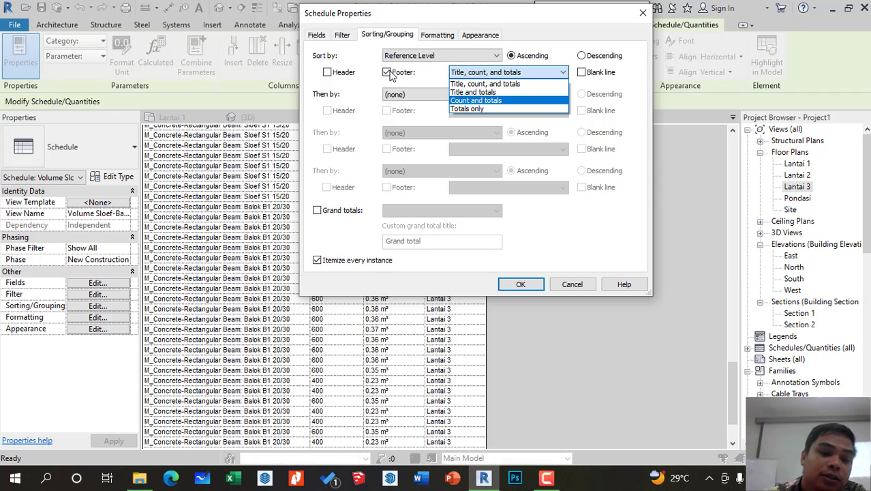
{"action": "left_click", "coordinate": [478, 108]}
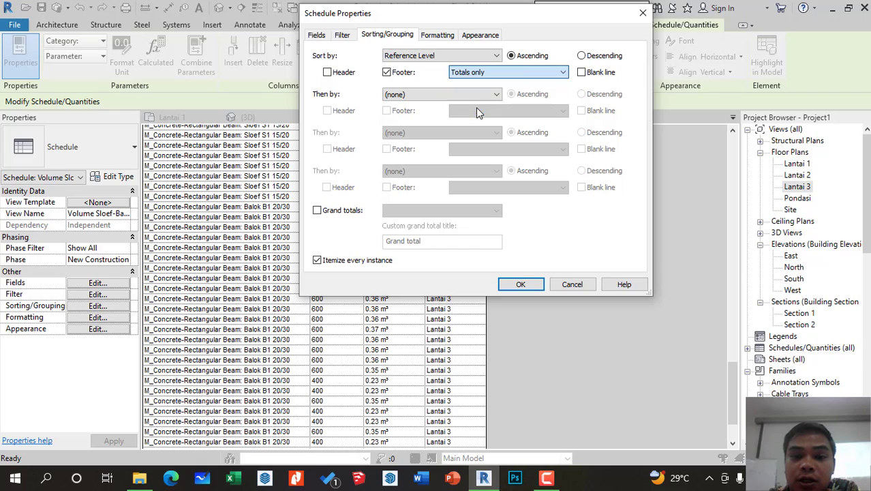
Enable grand totals for the schedule and set them to Totals only
{"action": "left_click", "coordinate": [319, 212]}
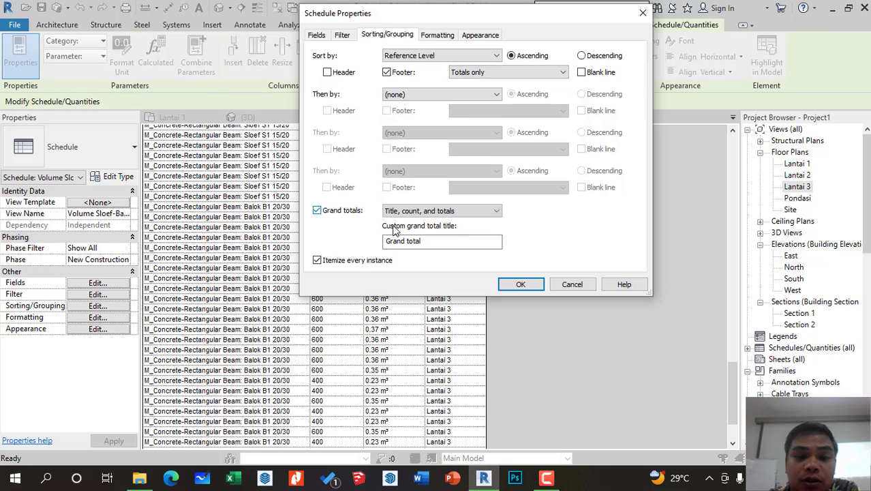
{"action": "left_click", "coordinate": [495, 212]}
{"action": "left_click", "coordinate": [431, 248]}
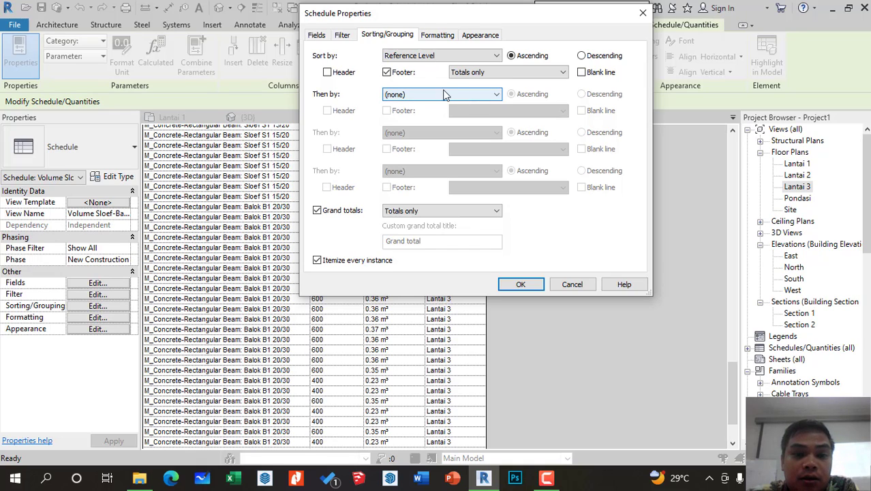
Set the Volume field's formatting to Calculate totals
{"action": "left_click", "coordinate": [438, 38]}
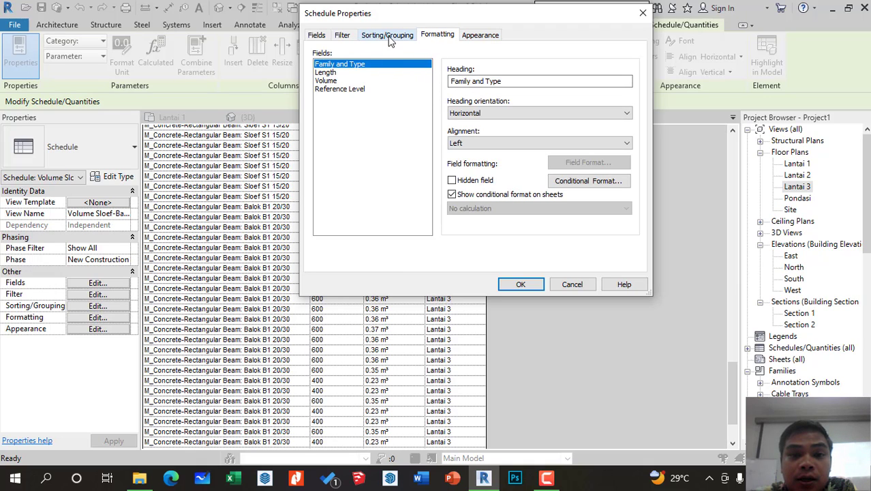
{"action": "left_click", "coordinate": [326, 81]}
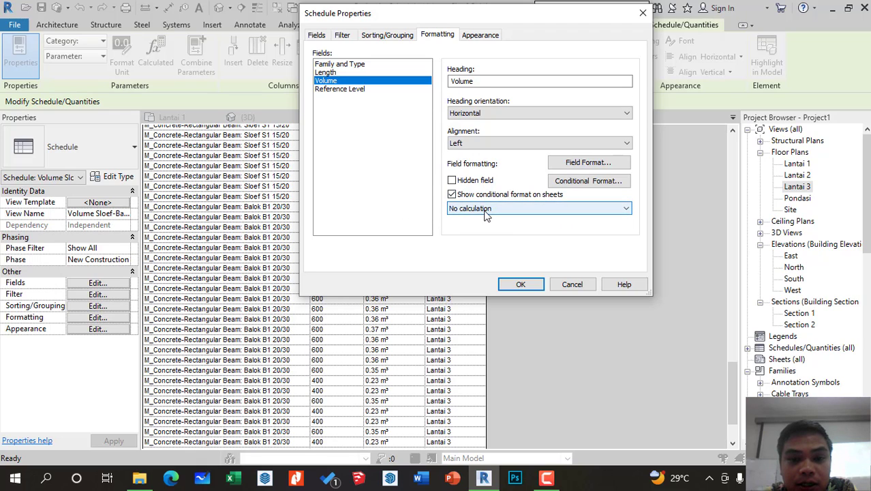
{"action": "left_click", "coordinate": [330, 73]}
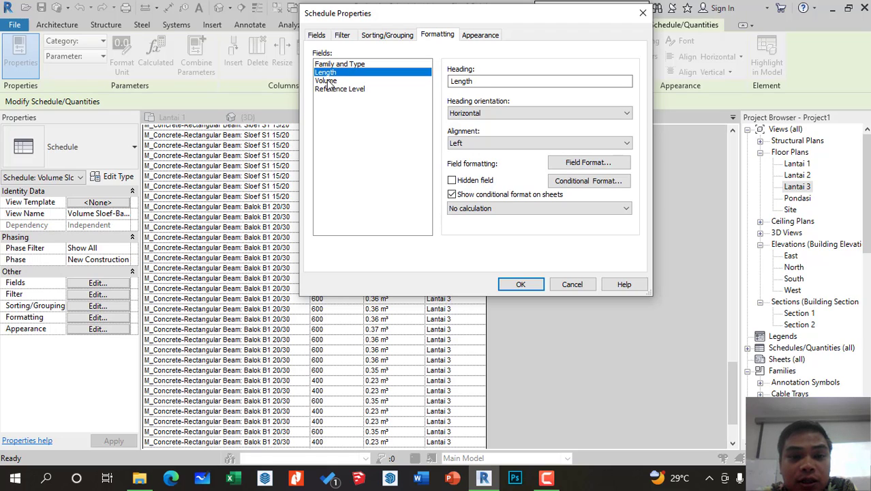
{"action": "left_click", "coordinate": [327, 80]}
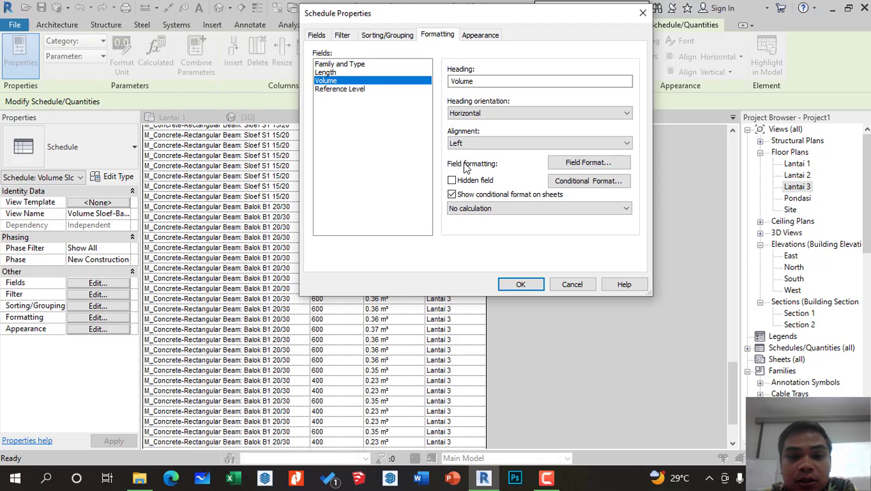
{"action": "left_click", "coordinate": [489, 209]}
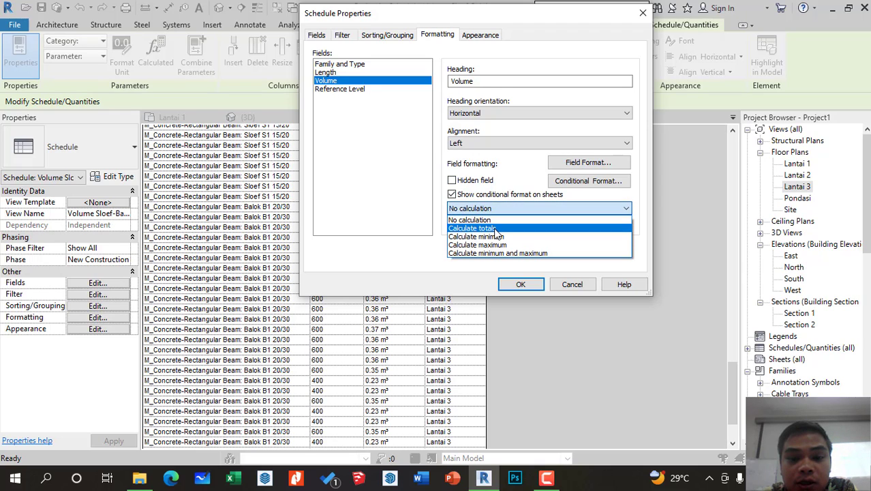
{"action": "left_click", "coordinate": [477, 228]}
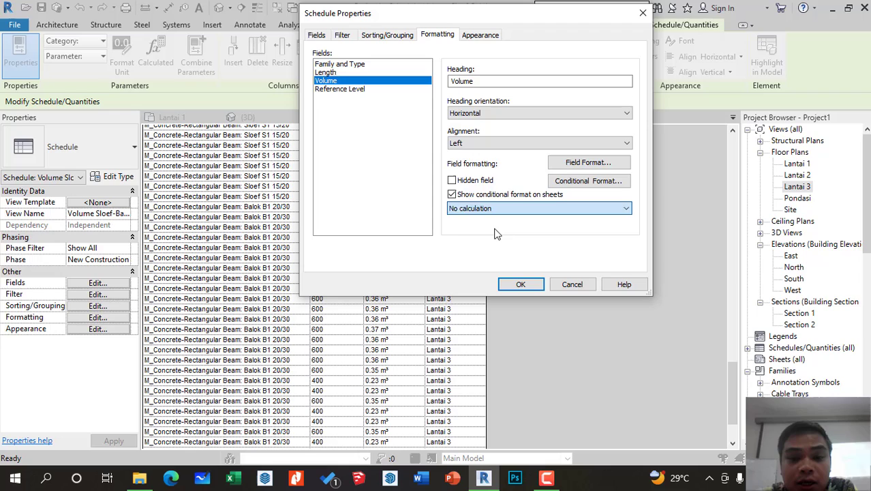
Set the Length field's formatting to Calculate totals
{"action": "left_click", "coordinate": [327, 73]}
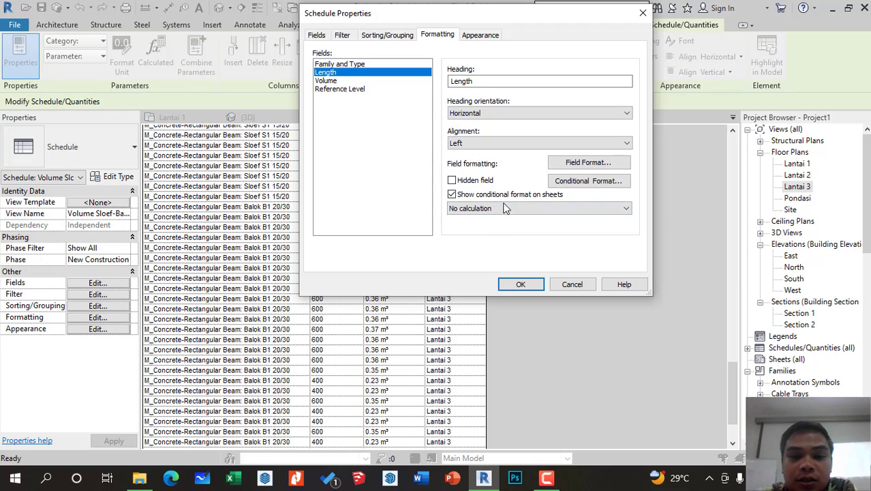
{"action": "left_click", "coordinate": [505, 208]}
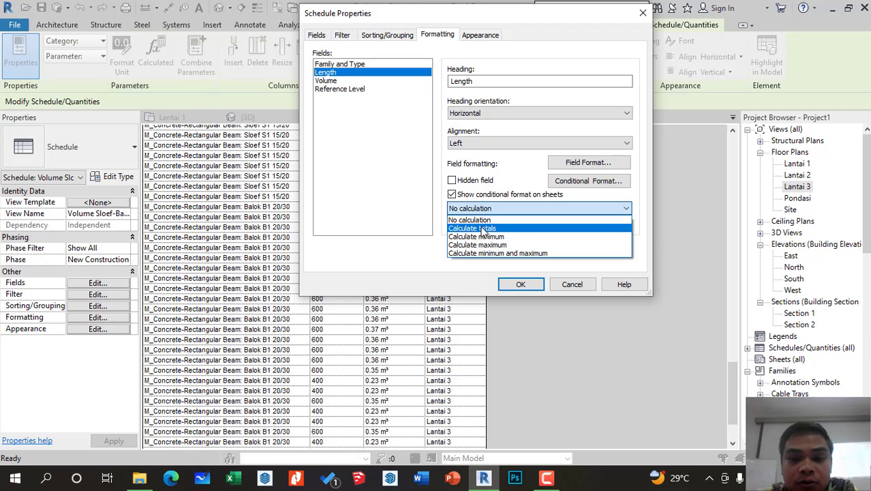
{"action": "left_click", "coordinate": [484, 229]}
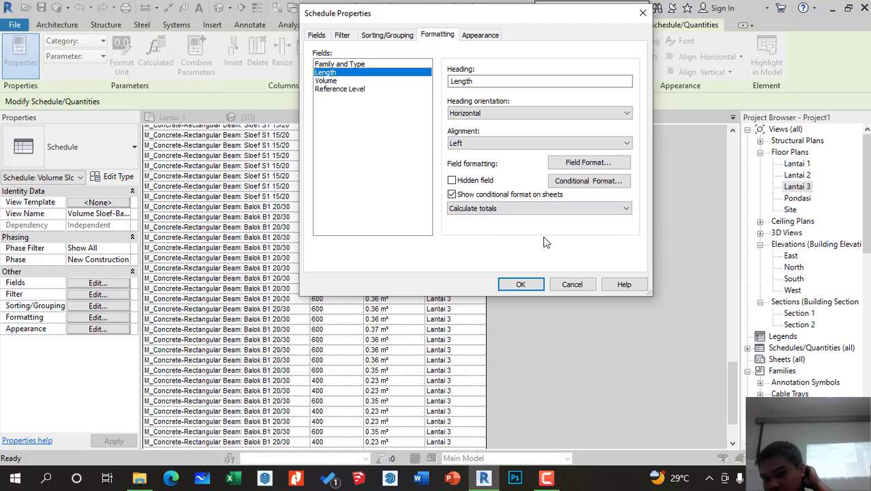
Review the sorting settings and the Length and Volume formatting, and apply the schedule properties
{"action": "left_click", "coordinate": [389, 36]}
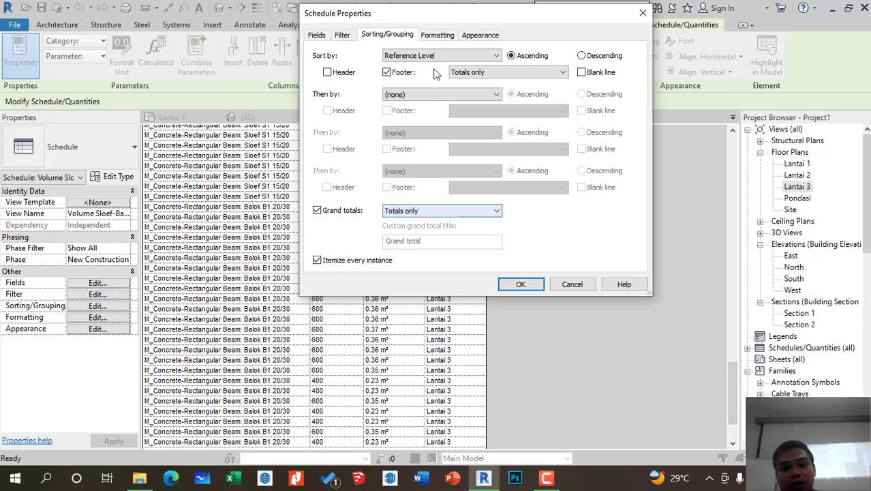
{"action": "left_click", "coordinate": [439, 36]}
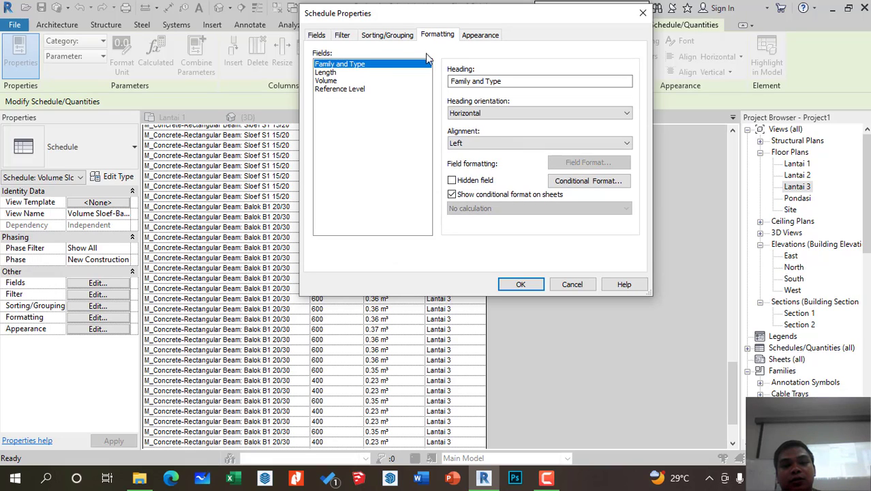
{"action": "left_click", "coordinate": [326, 73]}
{"action": "left_click", "coordinate": [335, 82]}
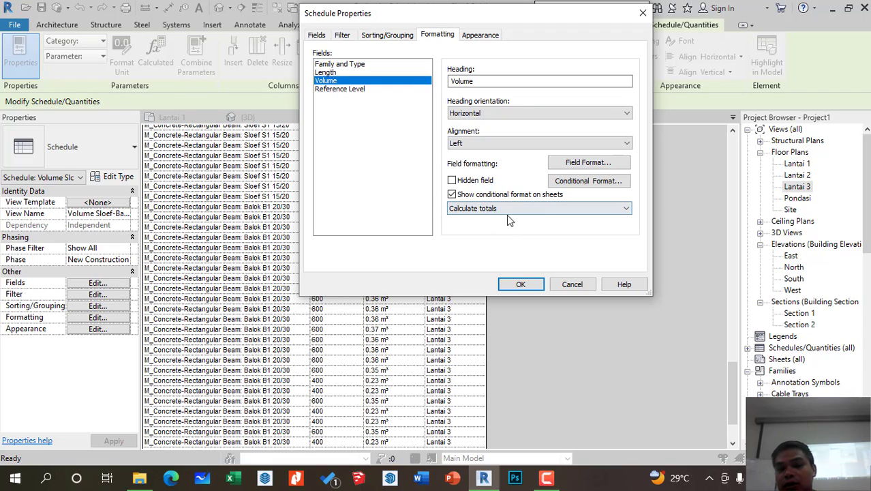
{"action": "left_click", "coordinate": [522, 283]}
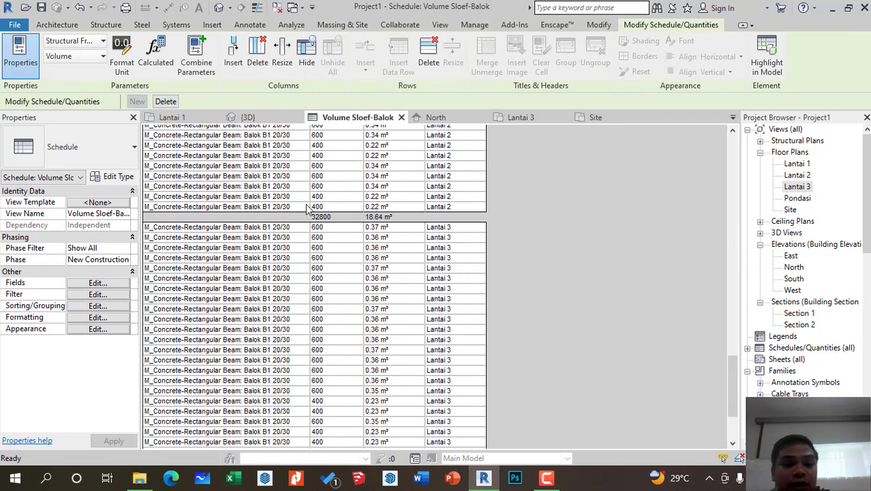
Examine the Length and Volume subtotals between the Lantai 1, Lantai 2 and Lantai 3 groups in the schedule
{"action": "scroll", "coordinate": [315, 273], "scroll_direction": "up", "scroll_amount": 2}
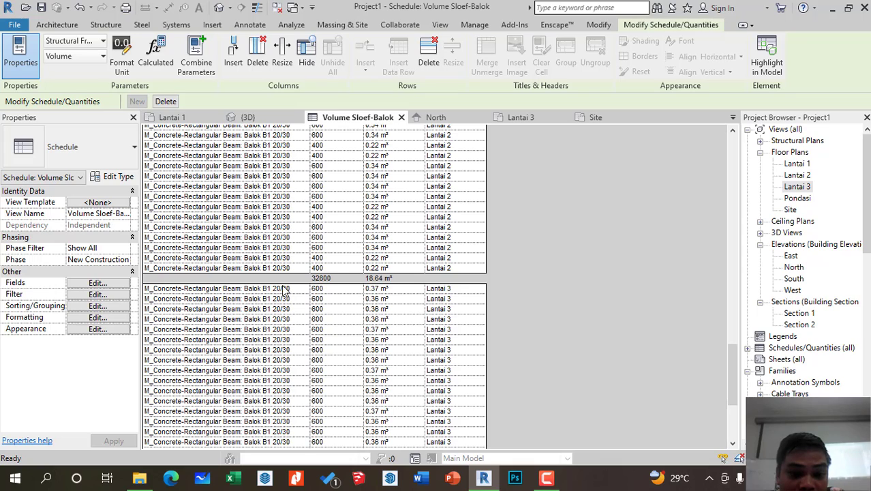
{"action": "scroll", "coordinate": [384, 287], "scroll_direction": "up", "scroll_amount": 1}
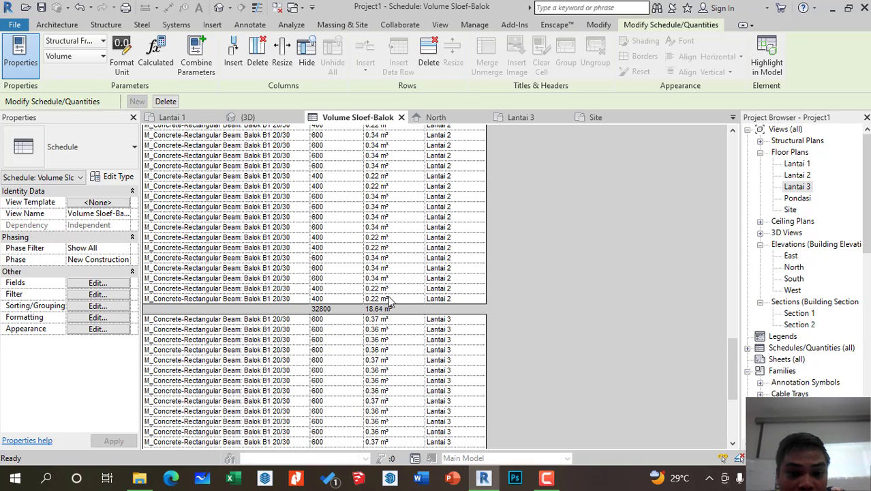
{"action": "scroll", "coordinate": [384, 319], "scroll_direction": "up", "scroll_amount": 3}
{"action": "scroll", "coordinate": [388, 317], "scroll_direction": "down", "scroll_amount": 3}
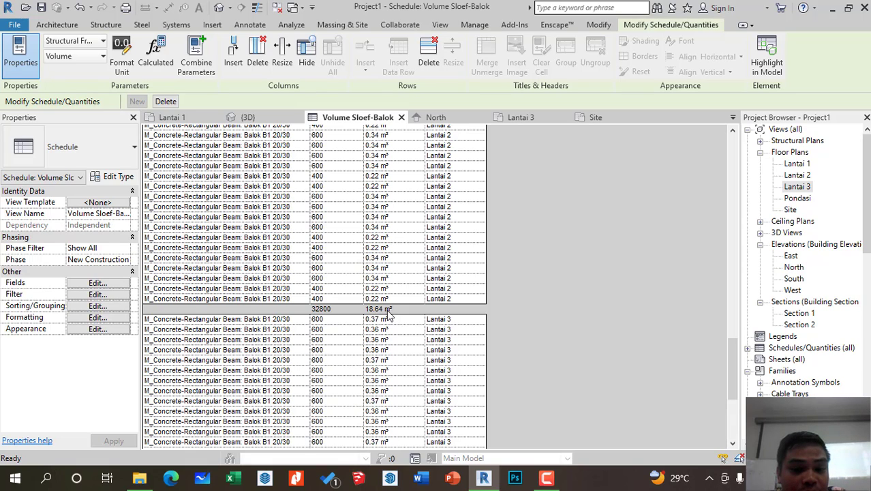
{"action": "scroll", "coordinate": [388, 314], "scroll_direction": "up", "scroll_amount": 15}
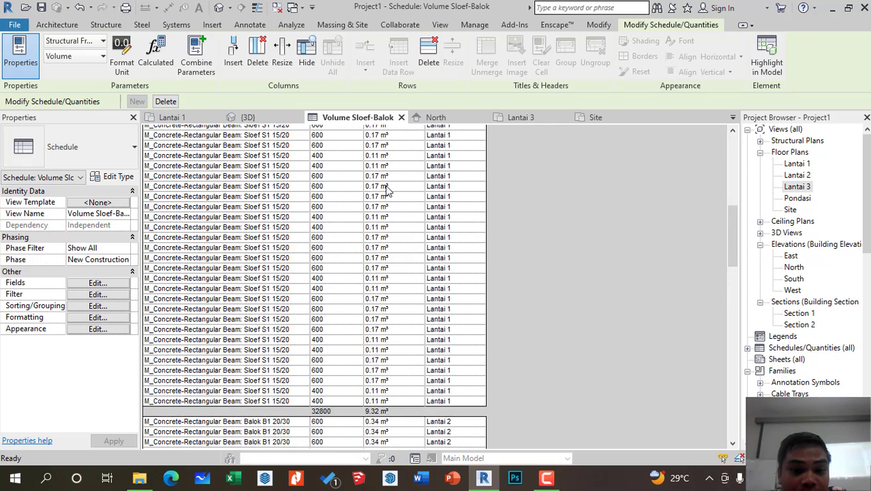
{"action": "scroll", "coordinate": [387, 192], "scroll_direction": "down", "scroll_amount": 7}
{"action": "scroll", "coordinate": [384, 209], "scroll_direction": "up", "scroll_amount": 1}
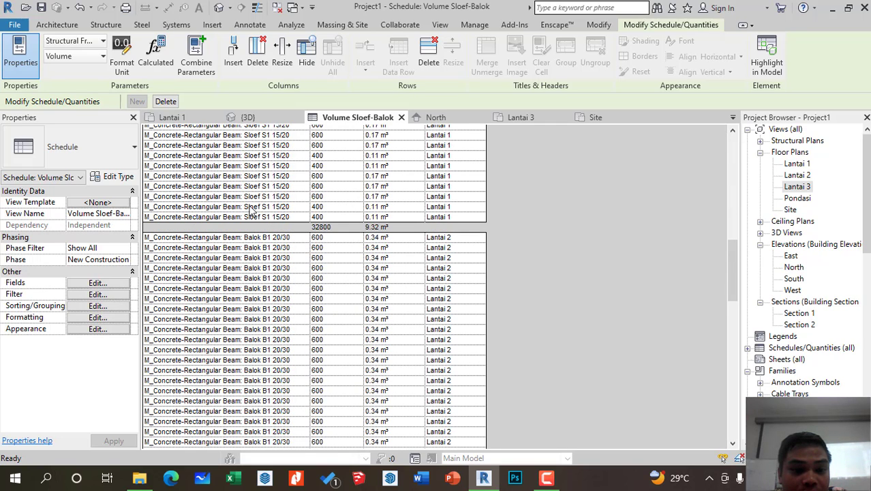
{"action": "scroll", "coordinate": [350, 224], "scroll_direction": "up", "scroll_amount": 10}
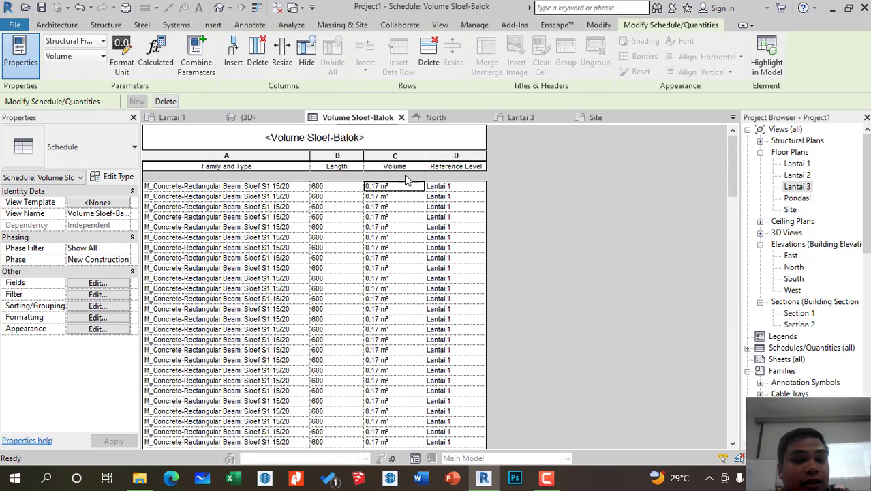
Review the whole schedule from the Lantai 1 rows through each level's subtotal to the grand totals
{"action": "scroll", "coordinate": [407, 166], "scroll_direction": "down", "scroll_amount": 3}
{"action": "scroll", "coordinate": [406, 167], "scroll_direction": "up", "scroll_amount": 3}
{"action": "scroll", "coordinate": [437, 194], "scroll_direction": "down", "scroll_amount": 6}
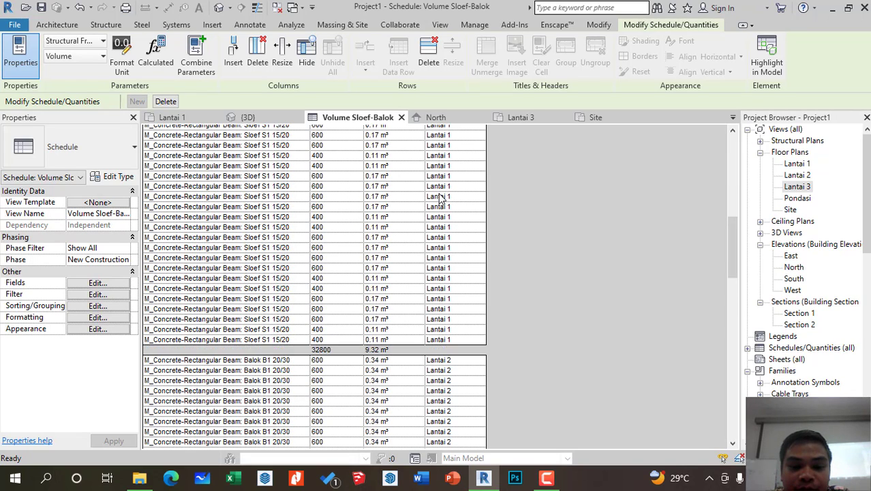
{"action": "scroll", "coordinate": [439, 198], "scroll_direction": "down", "scroll_amount": 3}
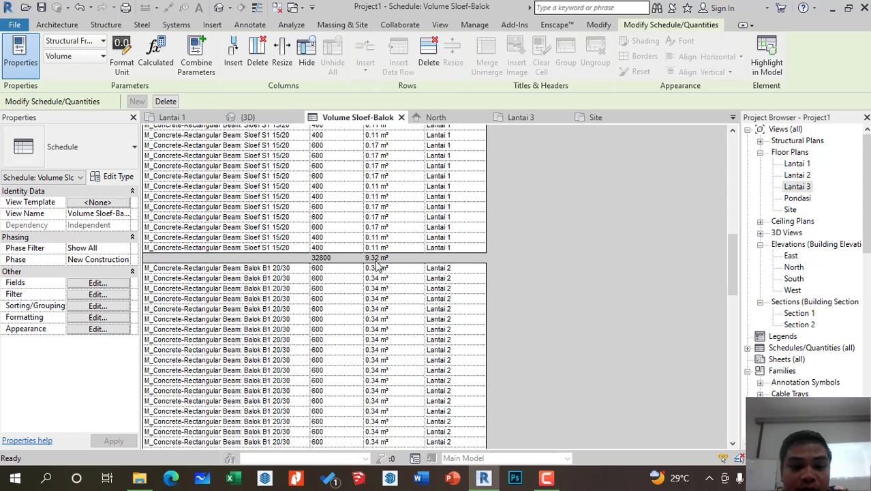
{"action": "scroll", "coordinate": [401, 347], "scroll_direction": "down", "scroll_amount": 12}
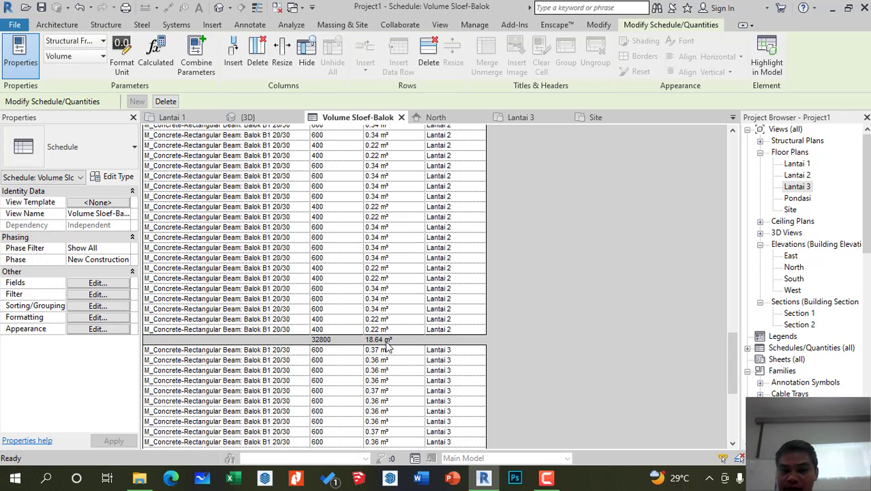
{"action": "scroll", "coordinate": [385, 338], "scroll_direction": "down", "scroll_amount": 5}
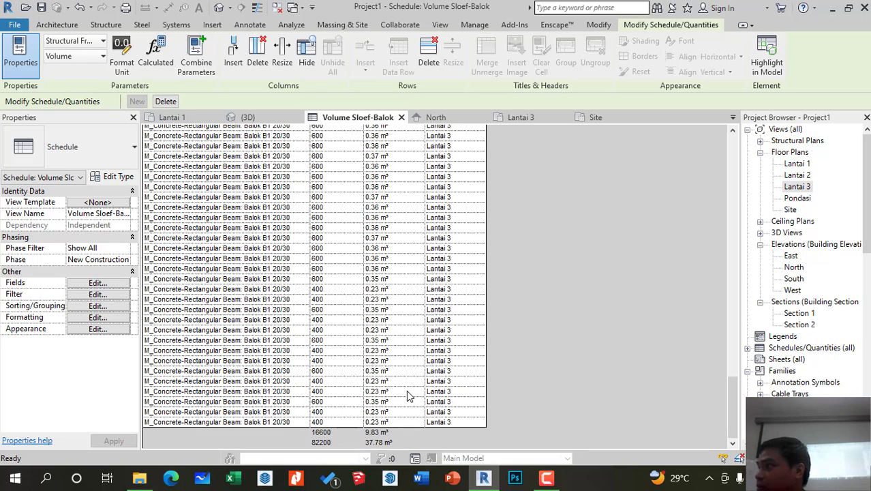
{"action": "scroll", "coordinate": [407, 390], "scroll_direction": "up", "scroll_amount": 5}
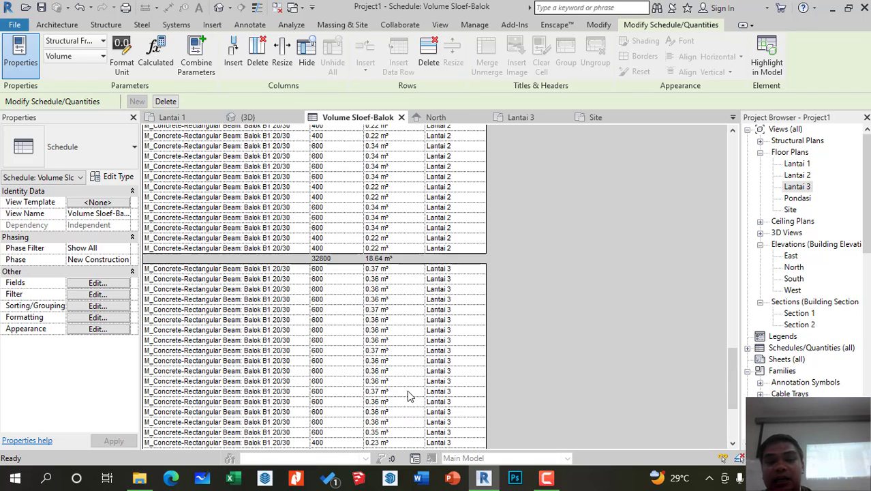
{"action": "scroll", "coordinate": [407, 395], "scroll_direction": "up", "scroll_amount": 15}
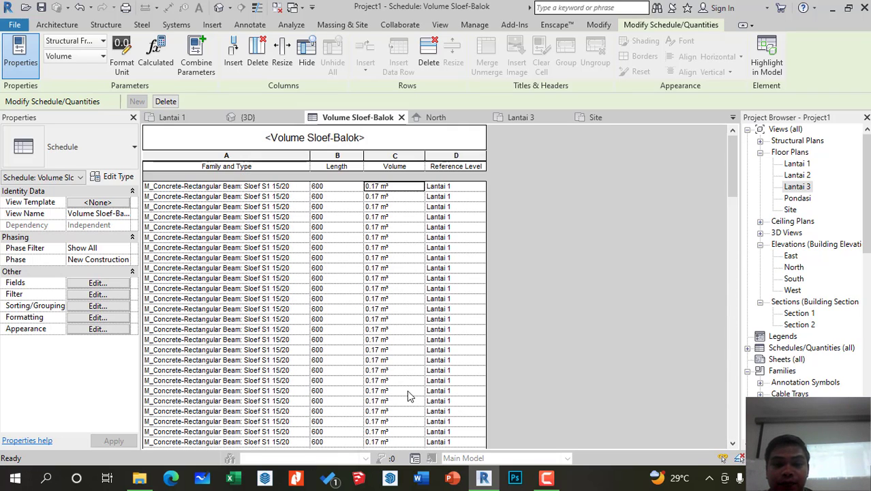
{"action": "scroll", "coordinate": [408, 395], "scroll_direction": "down", "scroll_amount": 15}
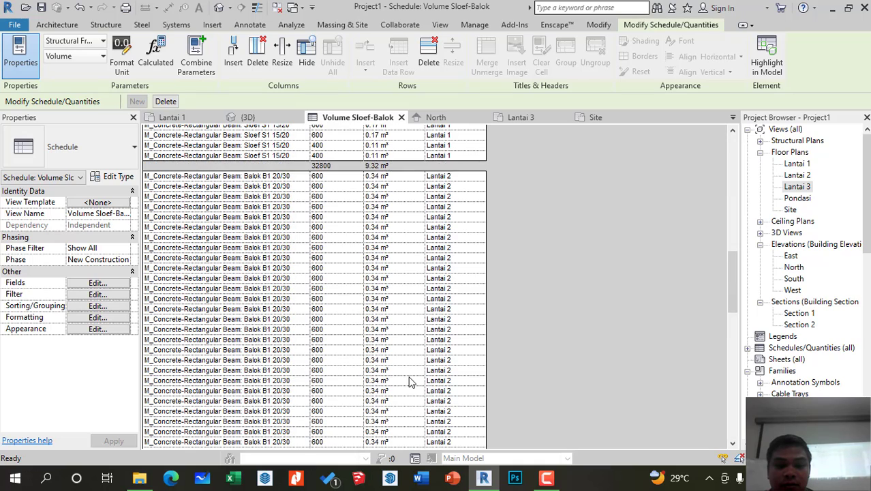
{"action": "scroll", "coordinate": [409, 382], "scroll_direction": "down", "scroll_amount": 8}
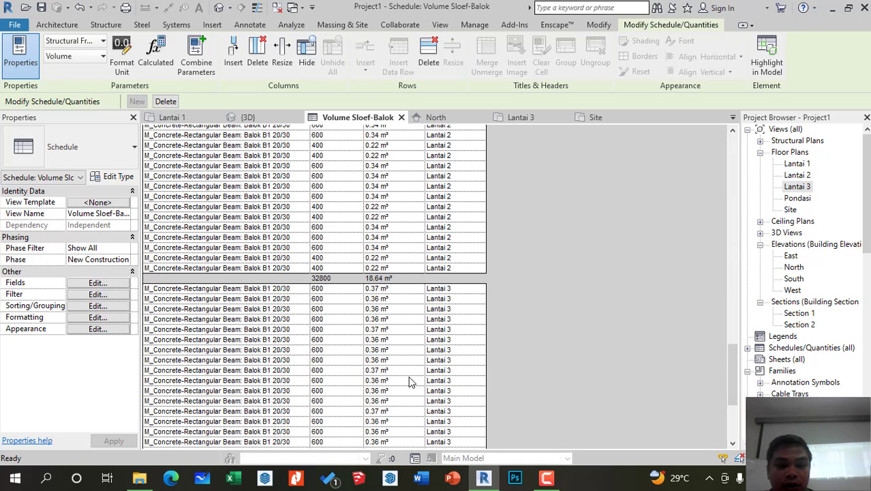
{"action": "scroll", "coordinate": [386, 278], "scroll_direction": "down", "scroll_amount": 3}
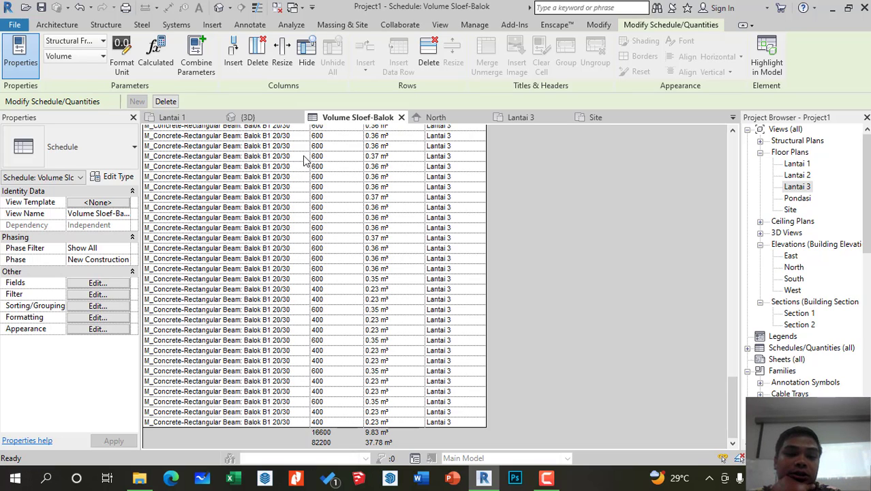
Slightly narrow the schedule's Family and Type column
{"action": "scroll", "coordinate": [305, 159], "scroll_direction": "up", "scroll_amount": 15}
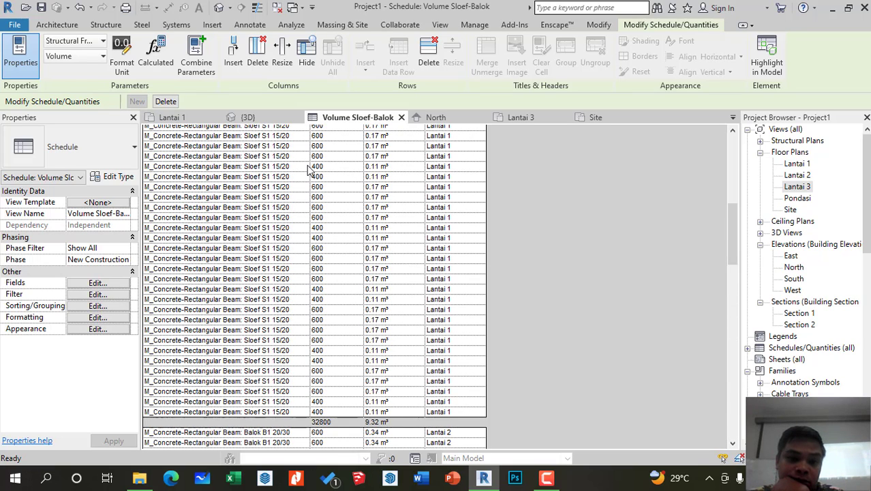
{"action": "scroll", "coordinate": [309, 167], "scroll_direction": "up", "scroll_amount": 5}
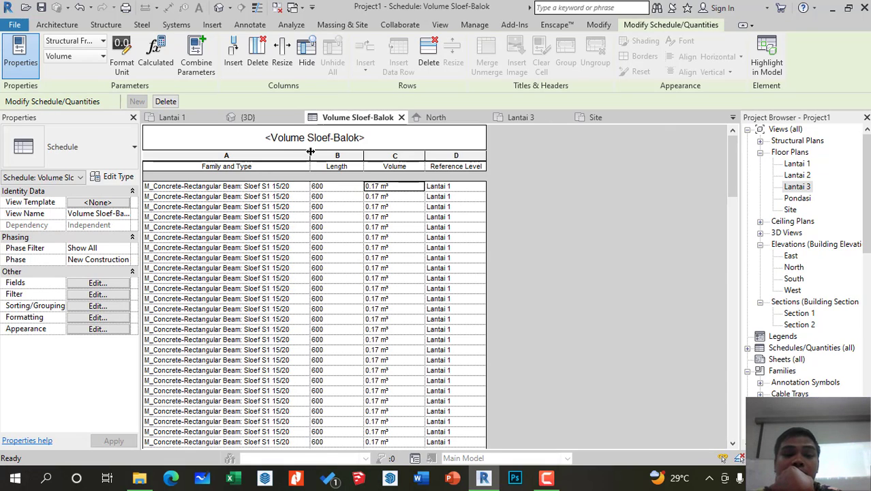
{"action": "left_click_drag", "start_coordinate": [310, 151], "coordinate": [307, 156]}
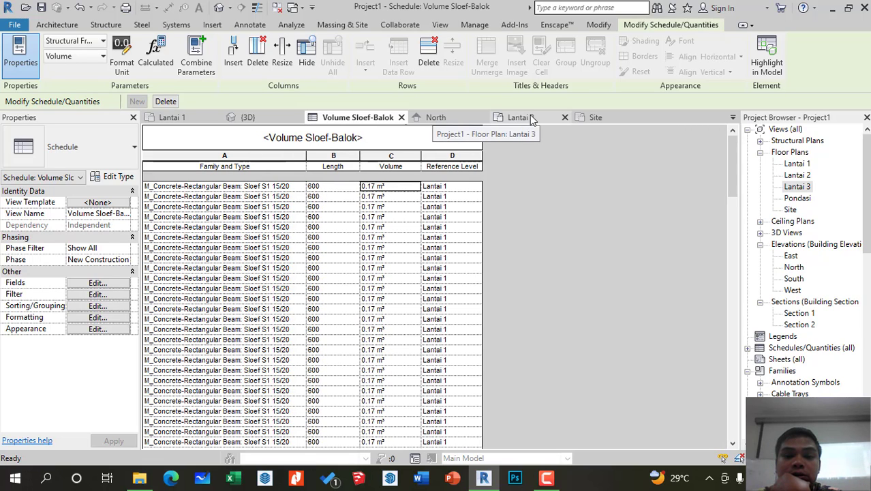
Look over the Lantai 3 floor plan and North elevation, and inspect the upper beam grid in the 3D view
{"action": "left_click", "coordinate": [532, 119]}
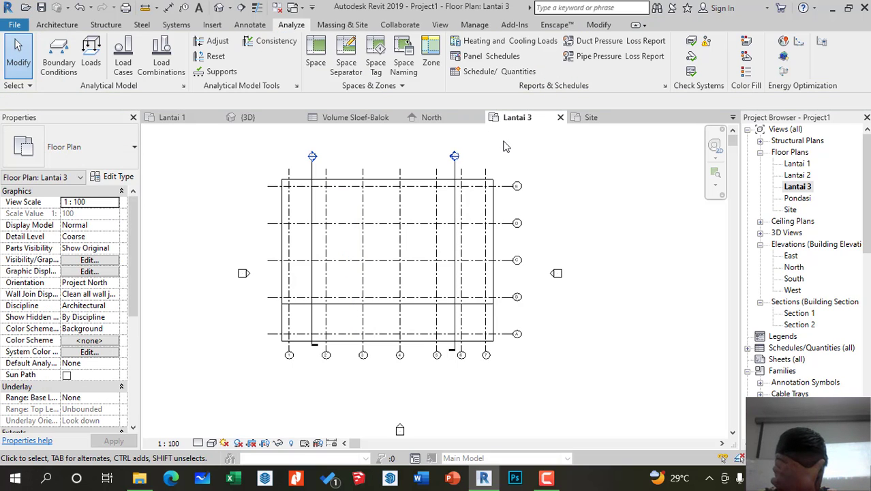
{"action": "left_click", "coordinate": [444, 119]}
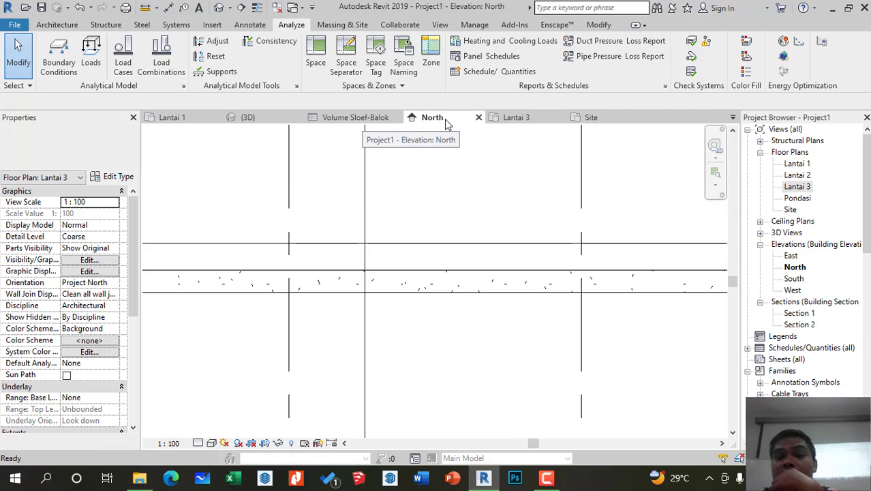
{"action": "left_click", "coordinate": [245, 118]}
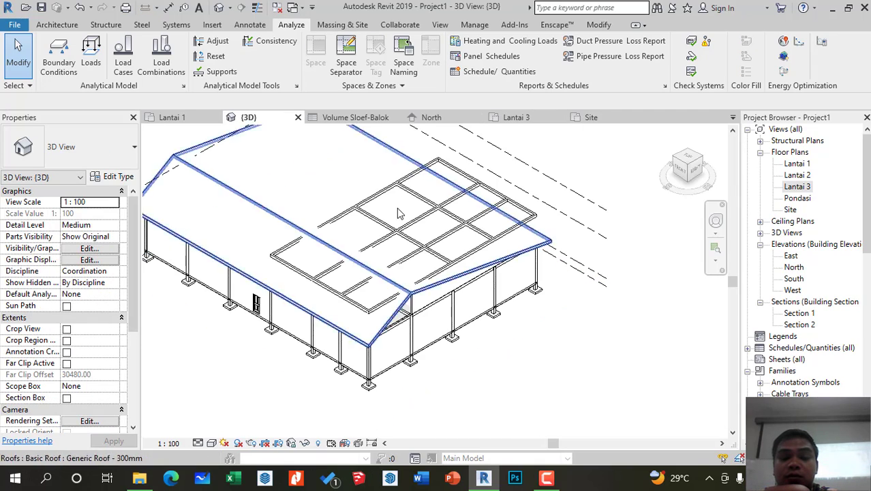
{"action": "scroll", "coordinate": [381, 220], "scroll_direction": "up", "scroll_amount": 4}
{"action": "scroll", "coordinate": [463, 215], "scroll_direction": "down", "scroll_amount": 3}
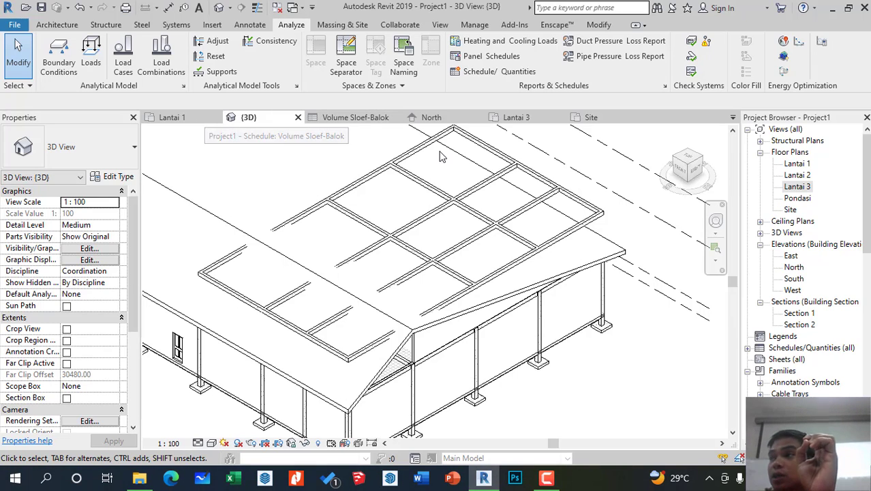
{"action": "scroll", "coordinate": [572, 185], "scroll_direction": "down", "scroll_amount": 3}
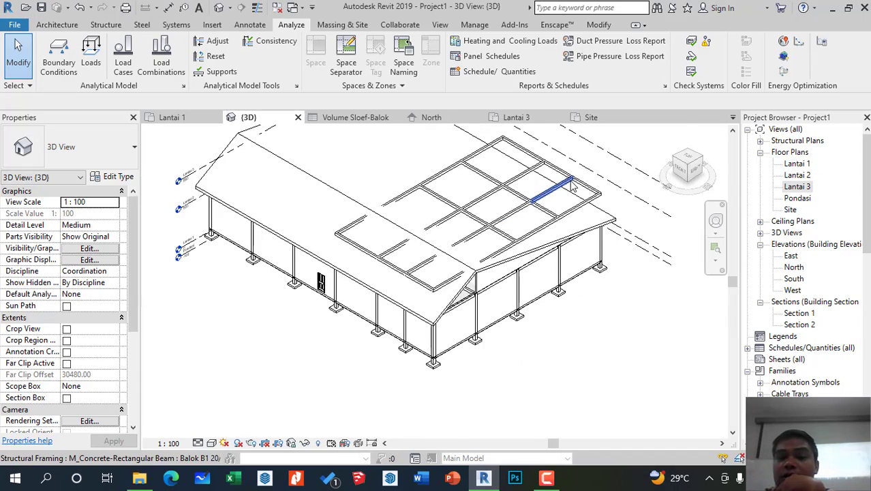
Delete the two interior Balok B1 20/30 beams in the outermost bays of the Lantai 3 grid and check the schedule totals
{"action": "scroll", "coordinate": [572, 184], "scroll_direction": "up", "scroll_amount": 4}
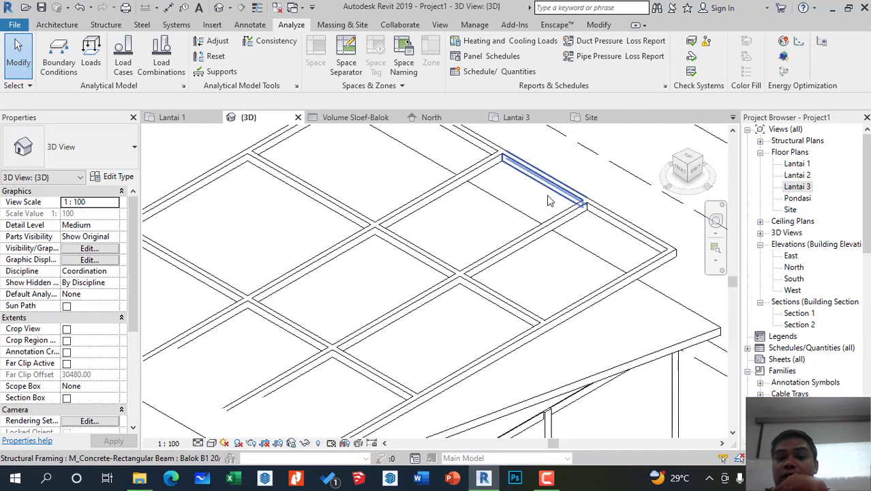
{"action": "scroll", "coordinate": [542, 232], "scroll_direction": "up", "scroll_amount": 2}
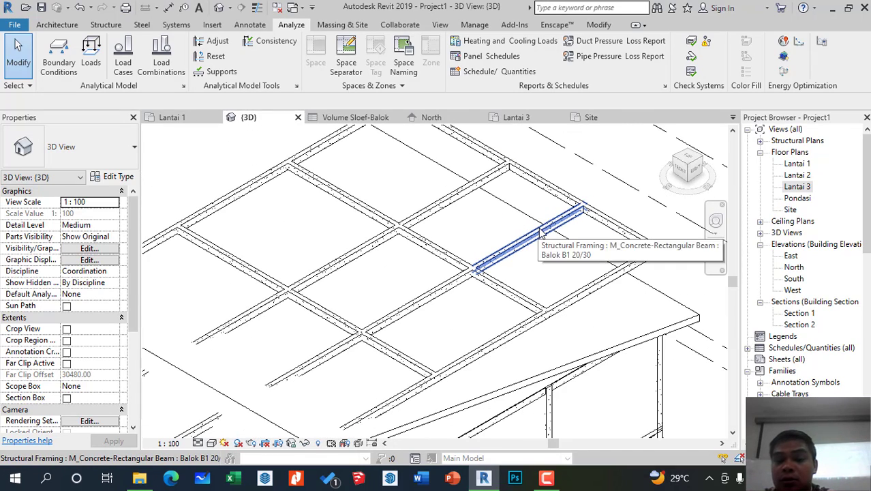
{"action": "left_click", "coordinate": [542, 232]}
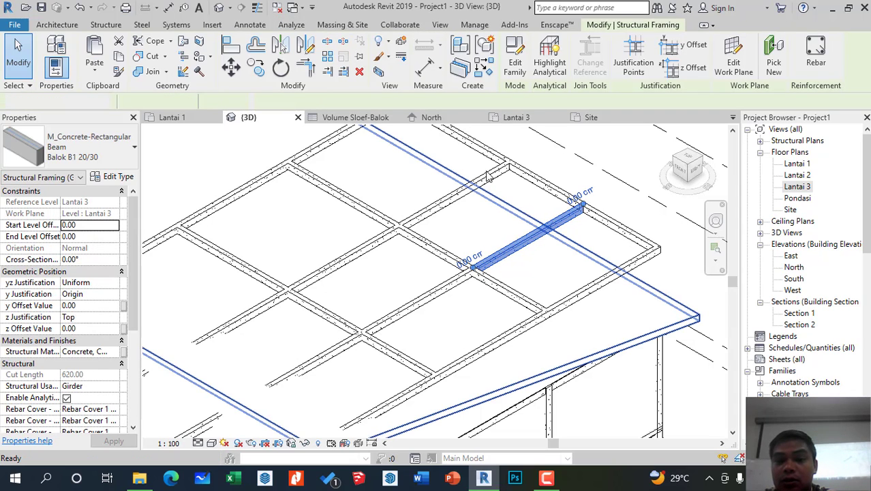
{"action": "key", "text": "Escape"}
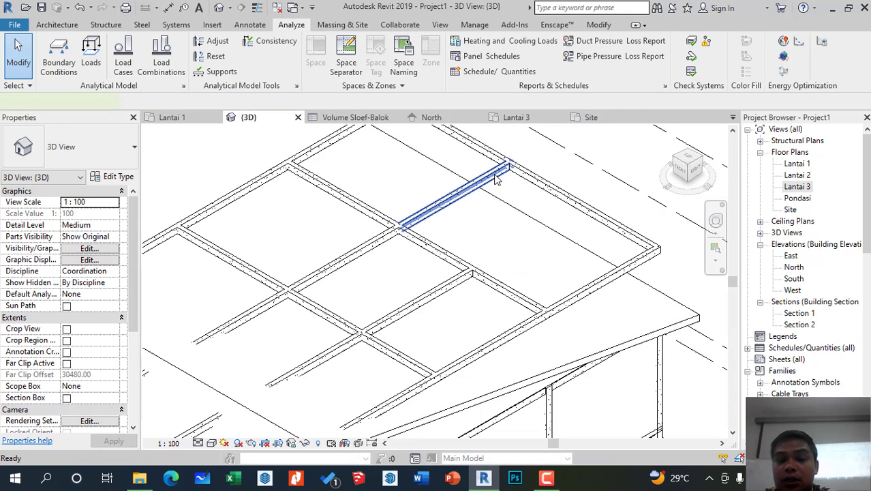
{"action": "left_click", "coordinate": [497, 179]}
{"action": "key", "text": "Escape"}
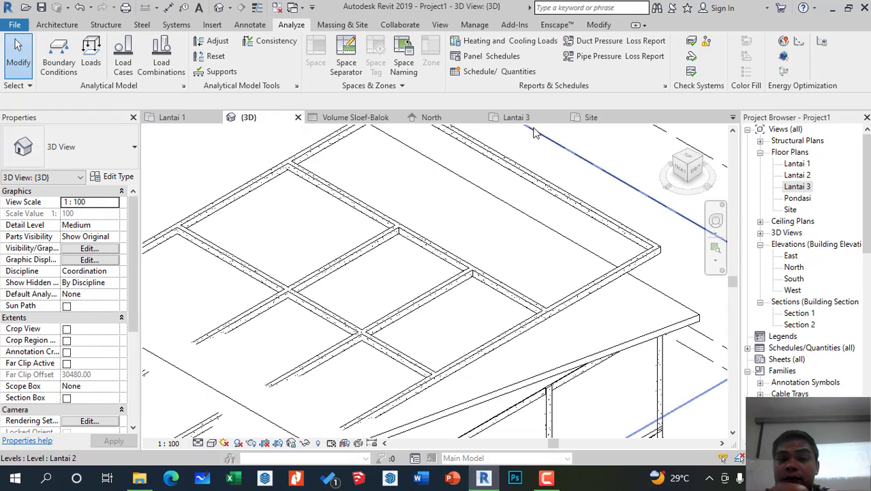
{"action": "left_click", "coordinate": [354, 120]}
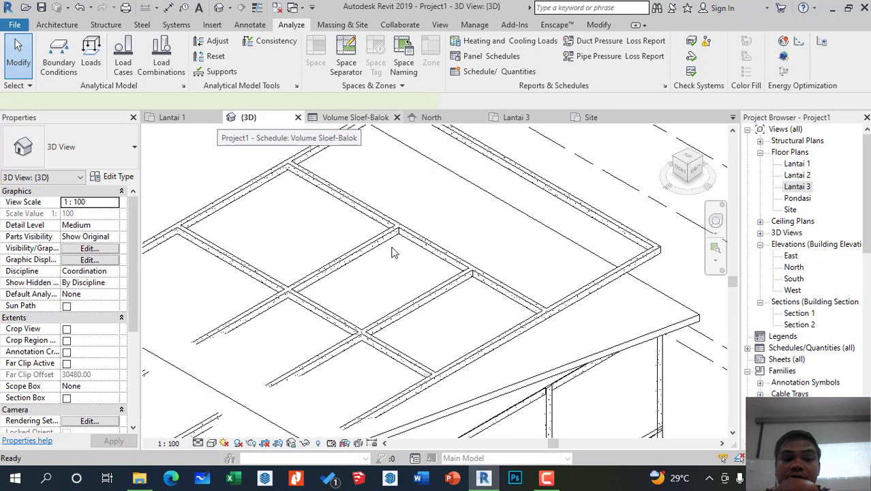
{"action": "scroll", "coordinate": [396, 255], "scroll_direction": "down", "scroll_amount": 15}
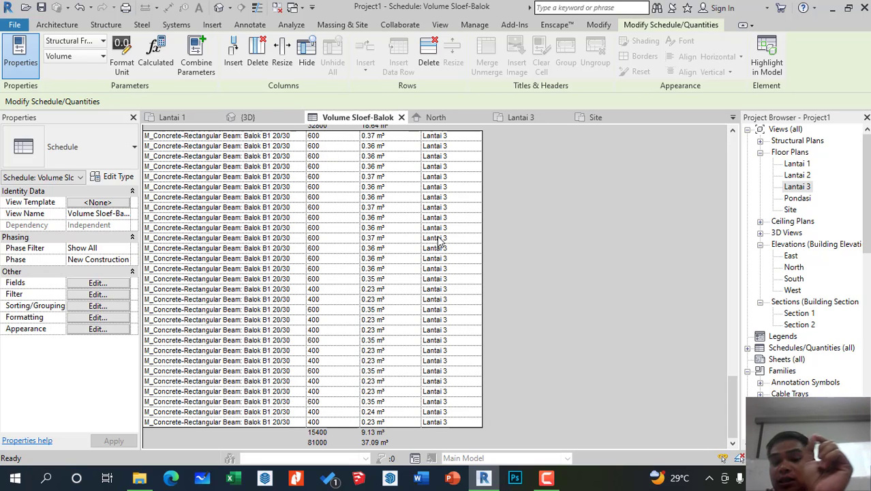
Delete two more interior Lantai 3 beams in the next row of bays of the 3D model and recheck the schedule subtotals
{"action": "left_click", "coordinate": [267, 117]}
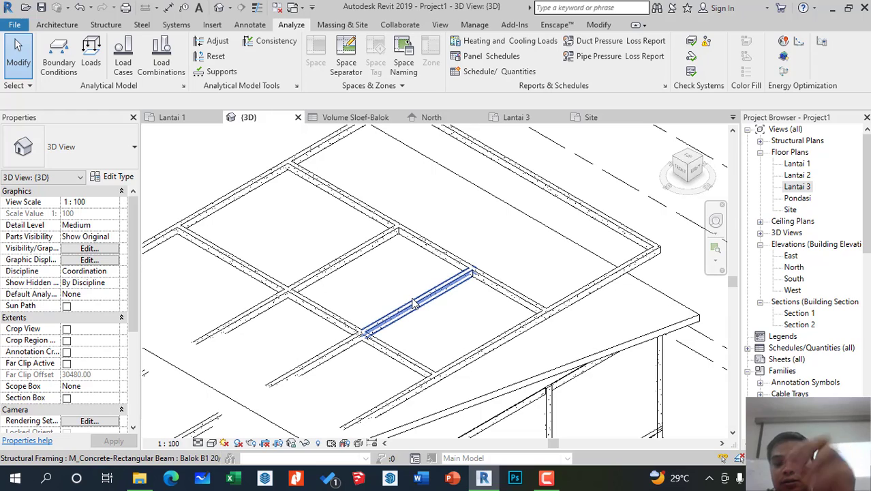
{"action": "left_click", "coordinate": [417, 306]}
{"action": "left_click", "coordinate": [368, 254]}
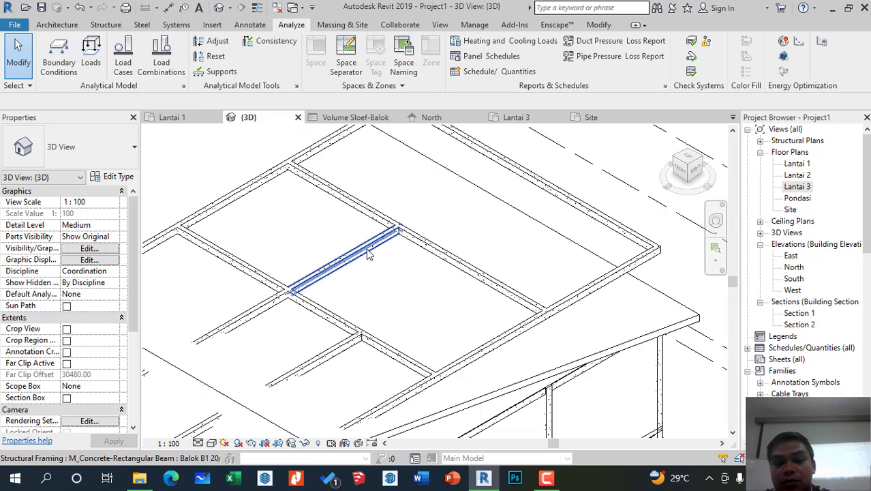
{"action": "key", "text": "Delete"}
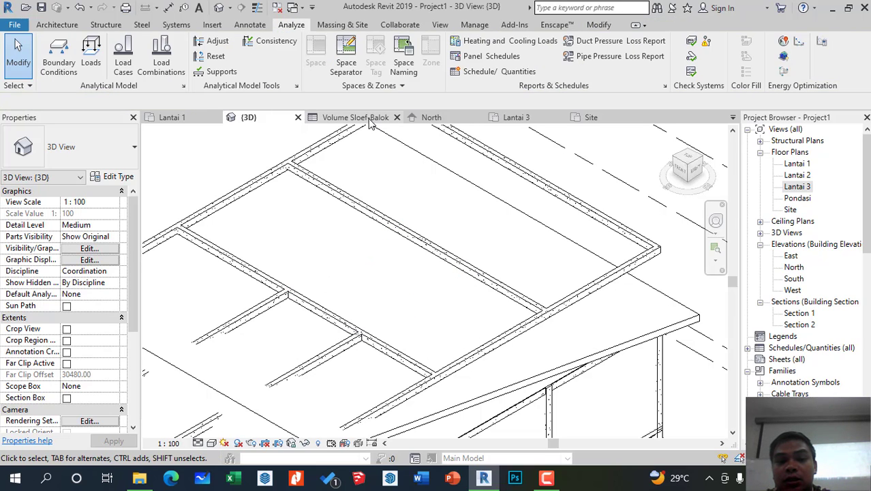
{"action": "key", "text": "ctrl+Tab"}
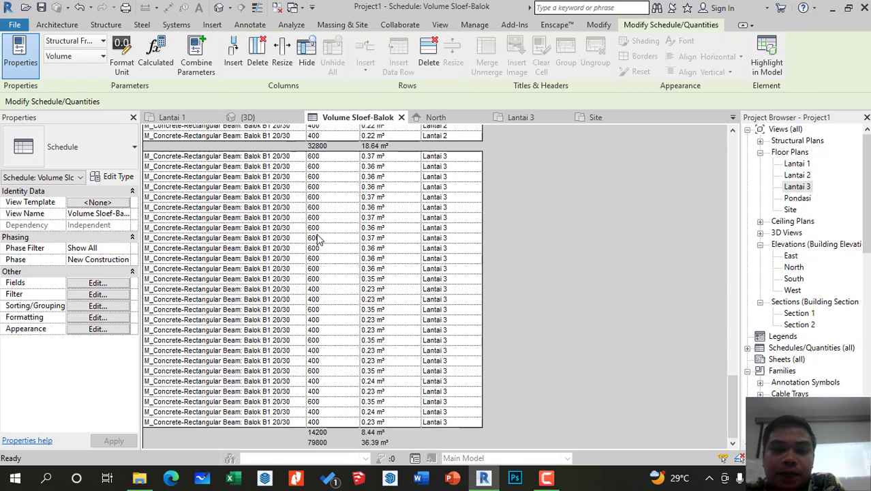
{"action": "scroll", "coordinate": [377, 242], "scroll_direction": "up", "scroll_amount": 10}
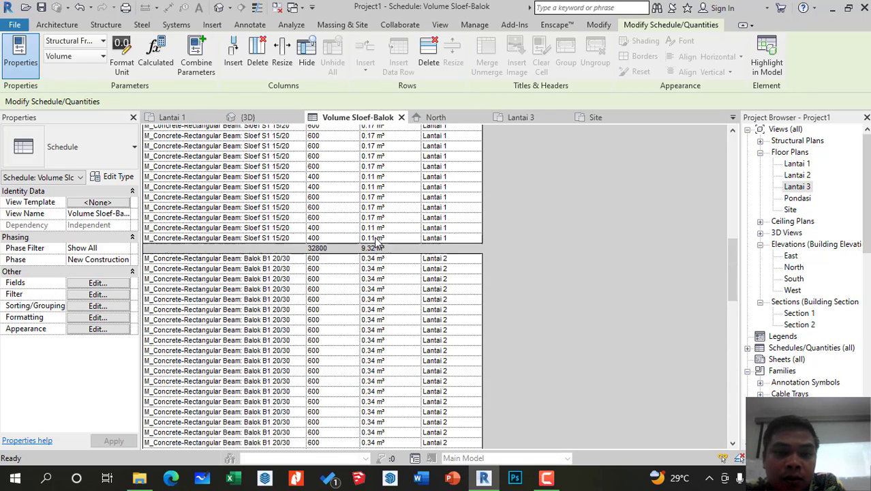
Narrow the Length column of the Volume Sloef-Balok schedule
{"action": "scroll", "coordinate": [377, 242], "scroll_direction": "up", "scroll_amount": 10}
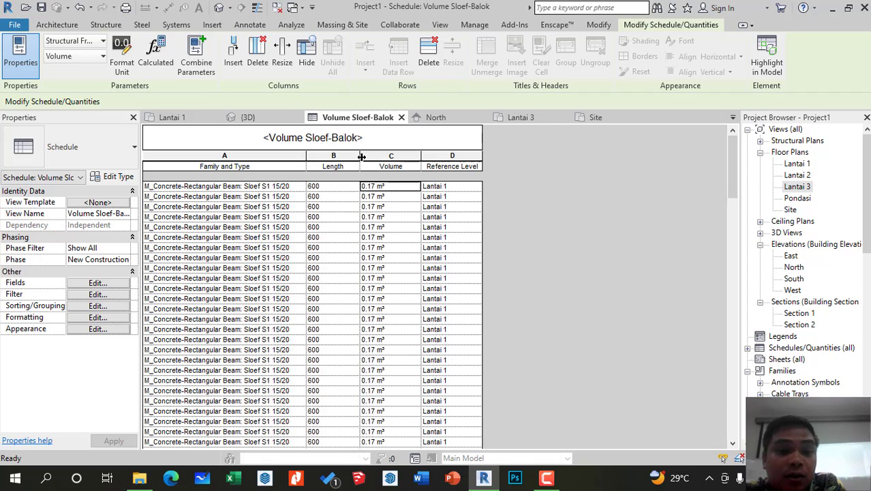
{"action": "left_click_drag", "start_coordinate": [362, 157], "coordinate": [345, 154]}
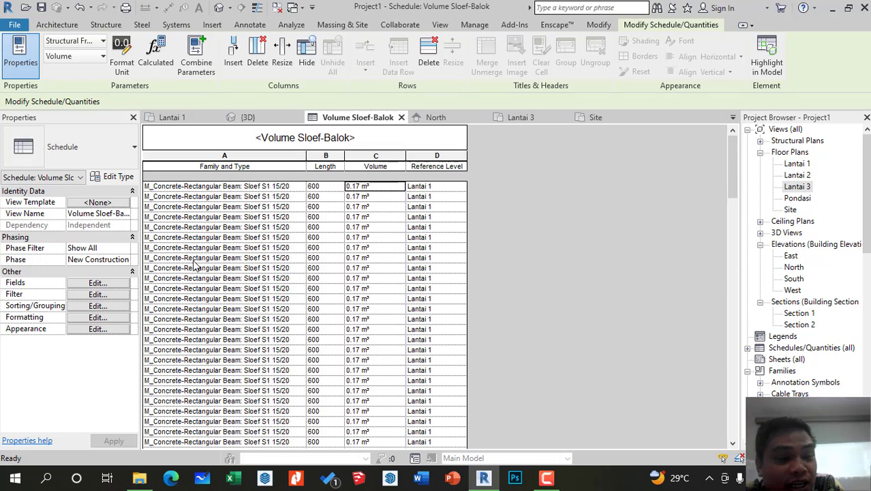
Inspect the instance and type properties of a Balok B1 20/30 edge beam on the upper grid in the 3D view
{"action": "left_click", "coordinate": [266, 119]}
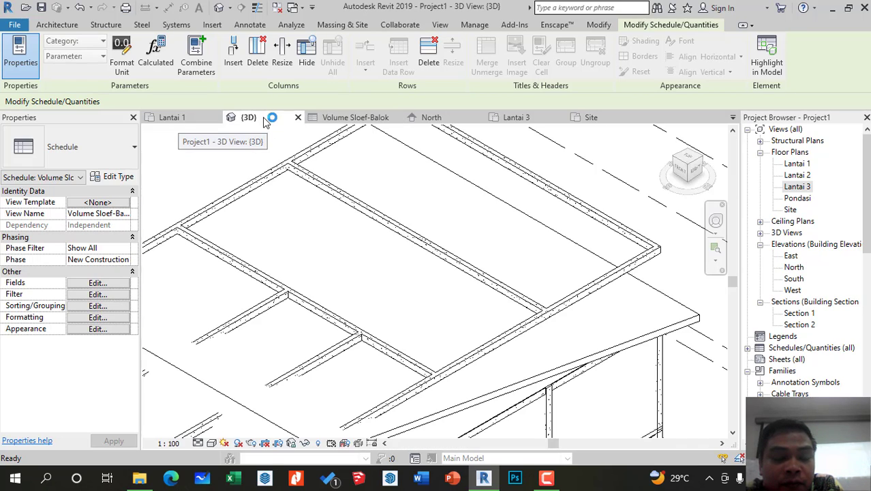
{"action": "scroll", "coordinate": [431, 228], "scroll_direction": "down", "scroll_amount": 1}
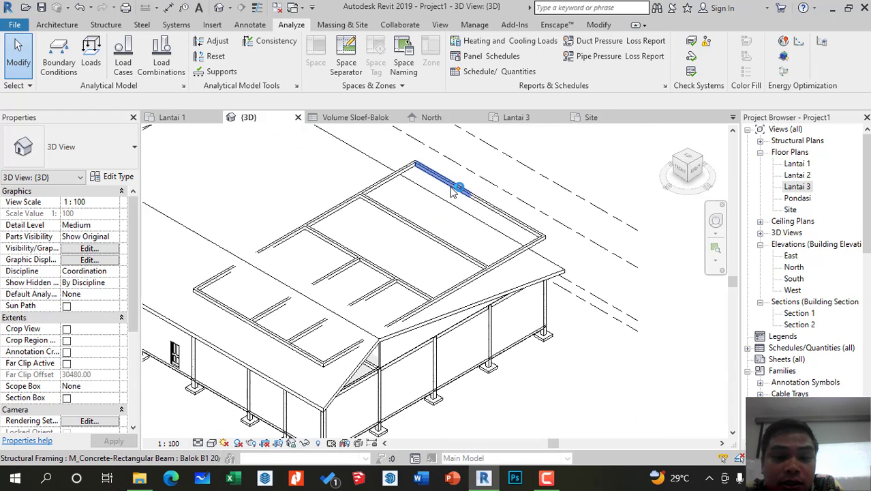
{"action": "left_click", "coordinate": [455, 191]}
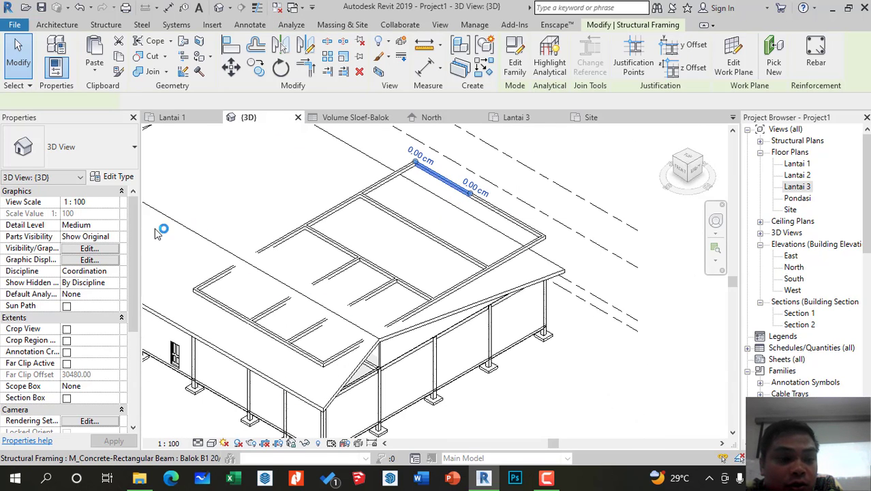
{"action": "scroll", "coordinate": [87, 244], "scroll_direction": "down", "scroll_amount": 5}
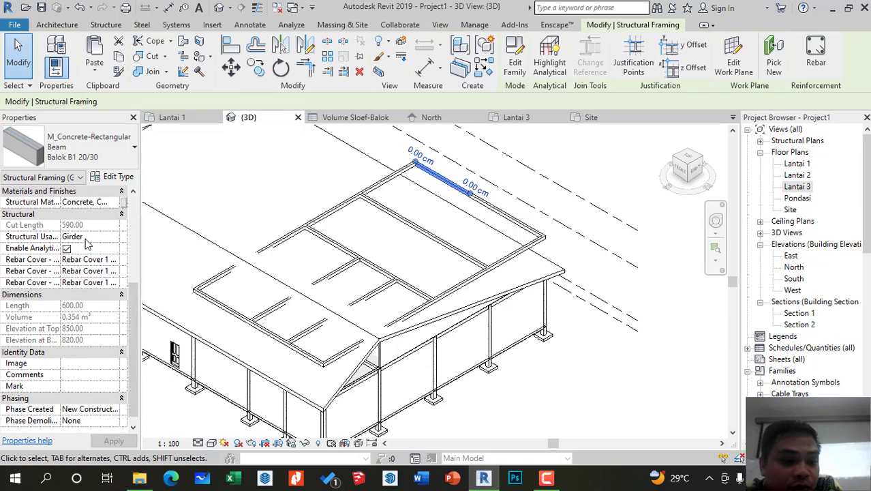
{"action": "scroll", "coordinate": [47, 305], "scroll_direction": "up", "scroll_amount": 5}
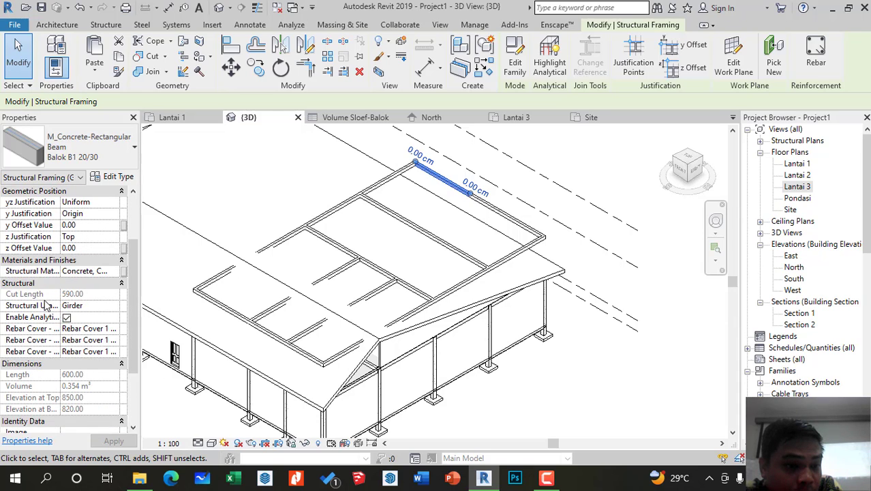
{"action": "scroll", "coordinate": [46, 305], "scroll_direction": "down", "scroll_amount": 3}
{"action": "scroll", "coordinate": [46, 306], "scroll_direction": "down", "scroll_amount": 2}
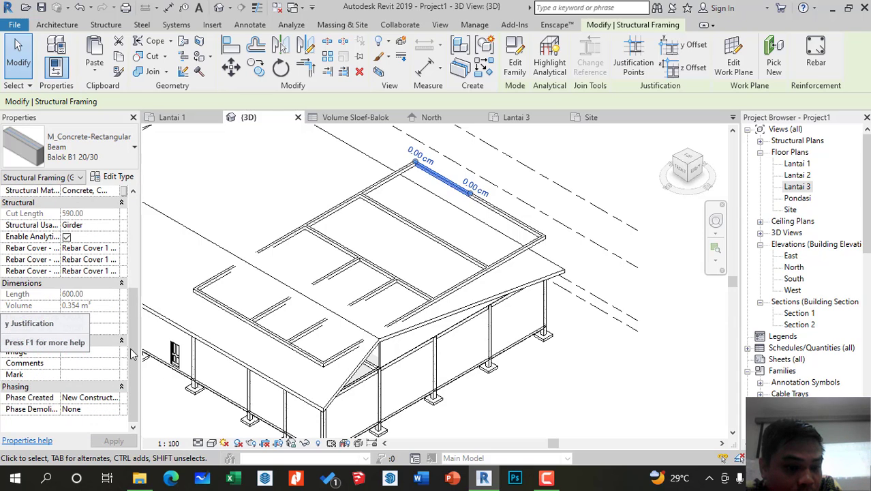
{"action": "left_click", "coordinate": [118, 177]}
{"action": "scroll", "coordinate": [622, 221], "scroll_direction": "down", "scroll_amount": 2}
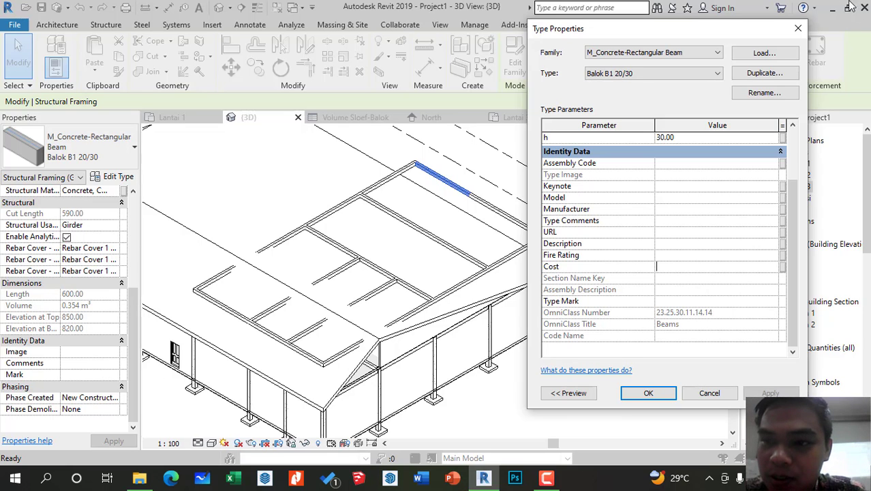
{"action": "left_click", "coordinate": [798, 28]}
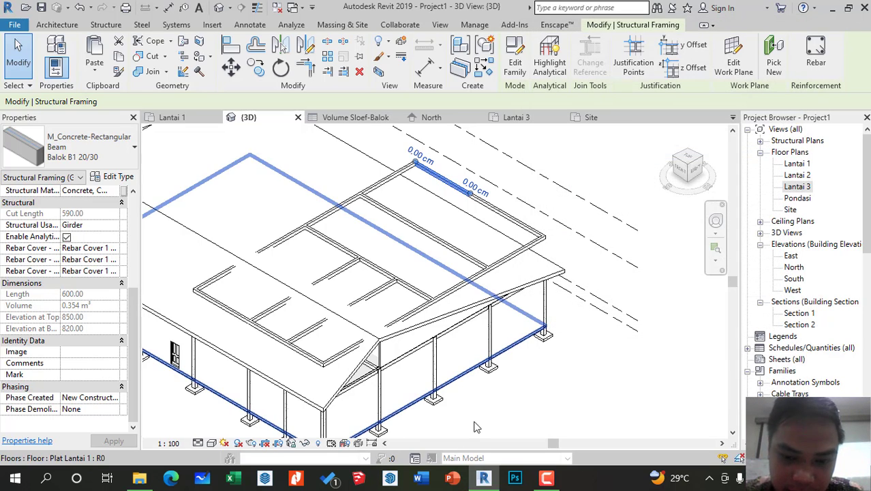
Examine the building's corner foundations and ground beams in the 3D view and the Lantai 1 floor plan
{"action": "scroll", "coordinate": [411, 286], "scroll_direction": "down", "scroll_amount": 2}
{"action": "scroll", "coordinate": [365, 365], "scroll_direction": "up", "scroll_amount": 2}
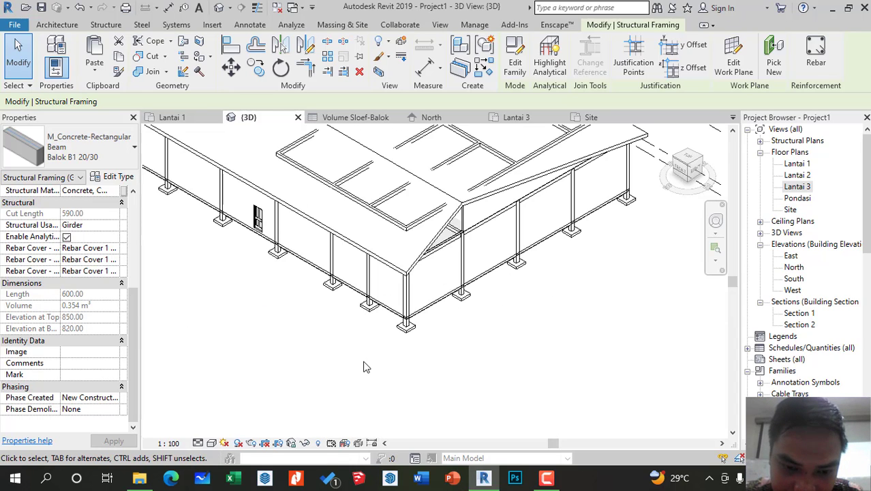
{"action": "scroll", "coordinate": [409, 325], "scroll_direction": "up", "scroll_amount": 3}
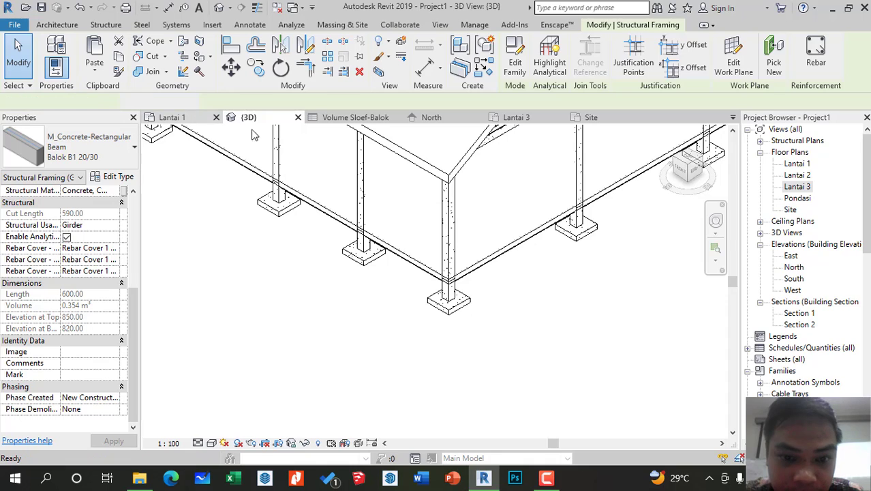
{"action": "scroll", "coordinate": [459, 191], "scroll_direction": "up", "scroll_amount": 2}
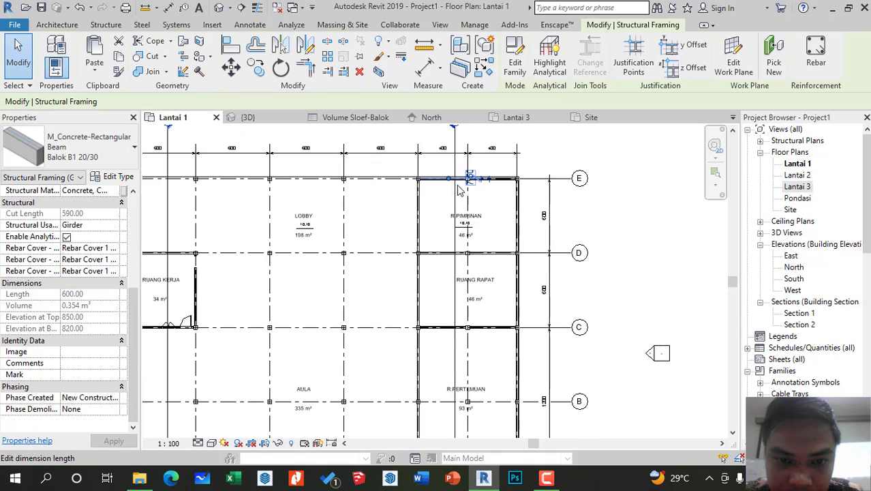
{"action": "scroll", "coordinate": [459, 191], "scroll_direction": "up", "scroll_amount": 1}
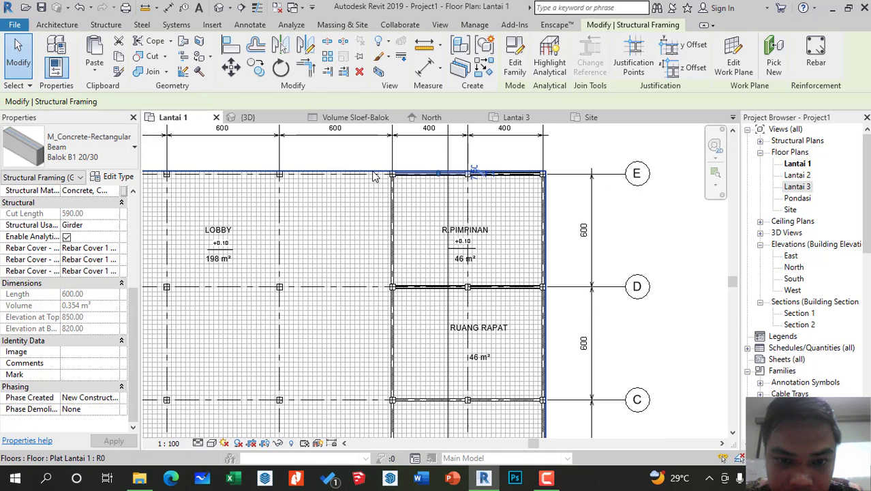
{"action": "left_click", "coordinate": [279, 120]}
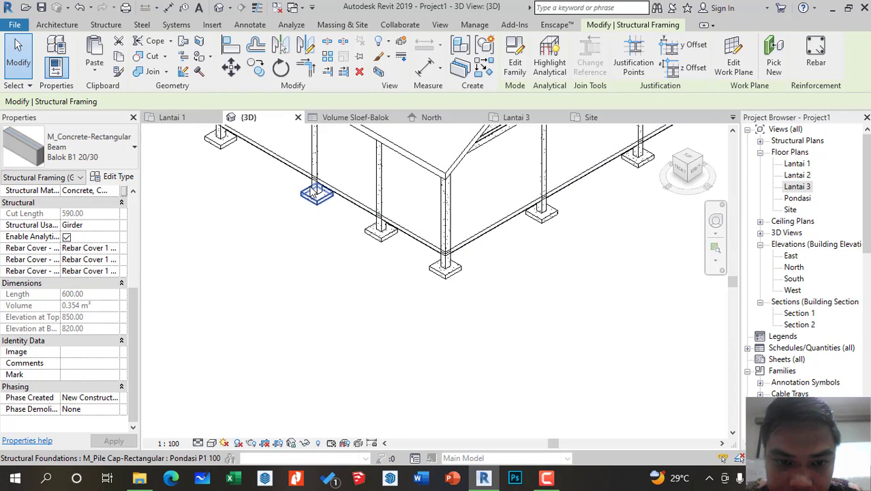
{"action": "left_click_drag", "start_coordinate": [265, 167], "coordinate": [525, 292]}
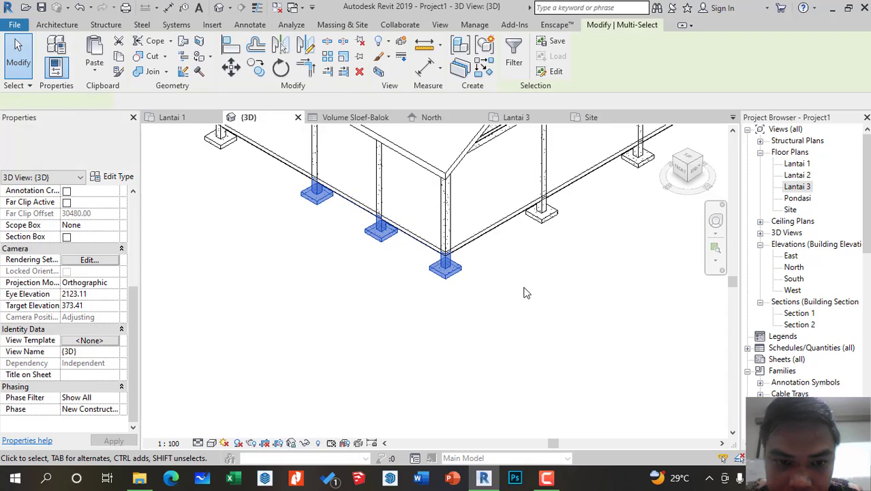
{"action": "scroll", "coordinate": [533, 319], "scroll_direction": "down", "scroll_amount": 2}
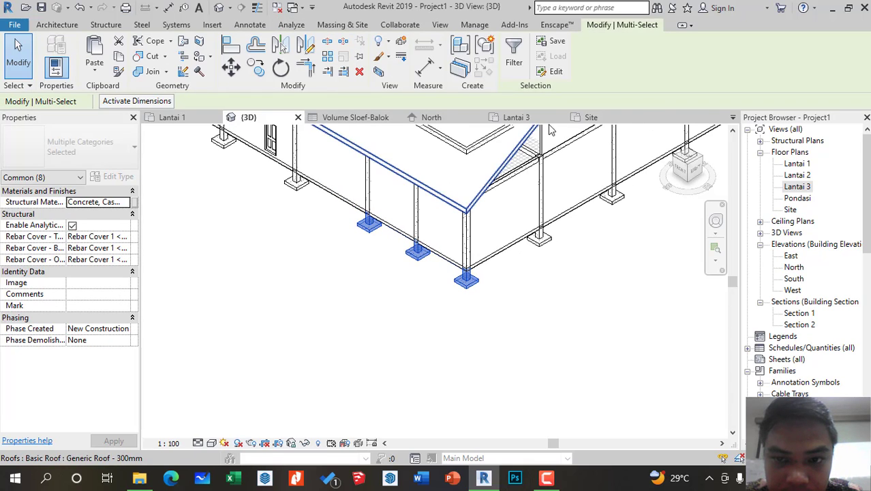
Set the Cost of the Sloef S1 15/20 beam type to 3761000 through the ground beam between grids 7 and 6 in the North elevation
{"action": "left_click", "coordinate": [442, 121]}
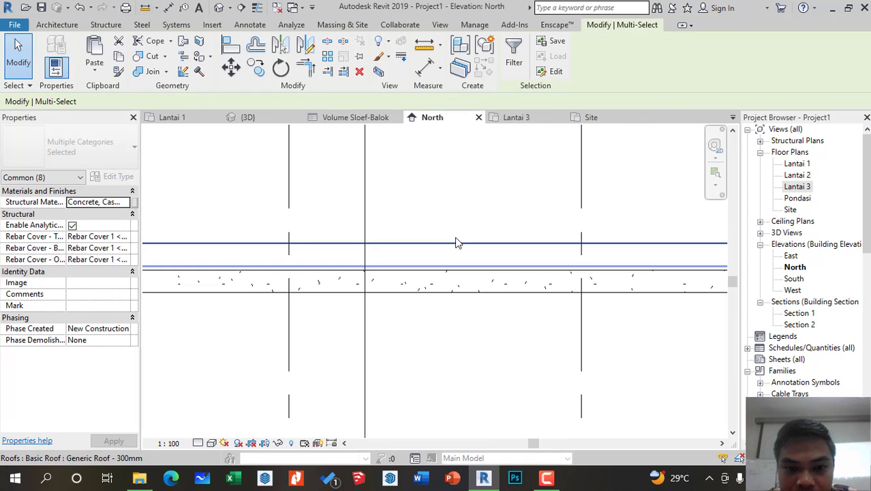
{"action": "left_click", "coordinate": [362, 321]}
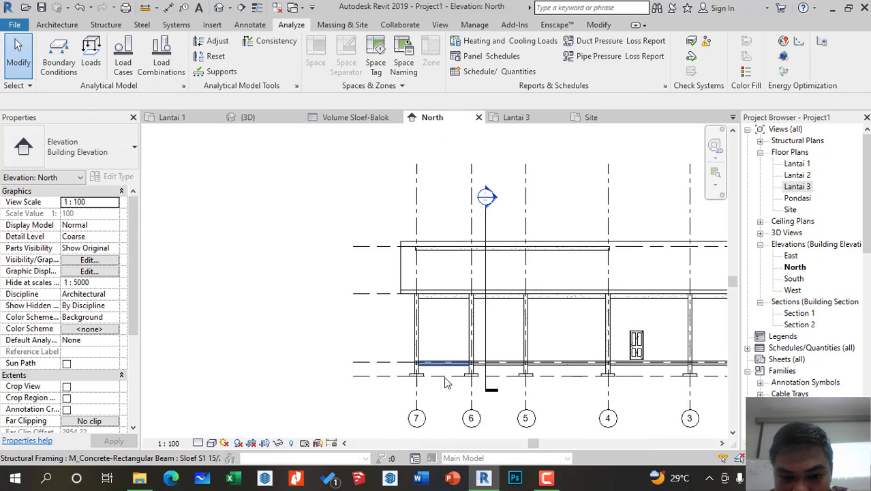
{"action": "scroll", "coordinate": [432, 365], "scroll_direction": "up", "scroll_amount": 5}
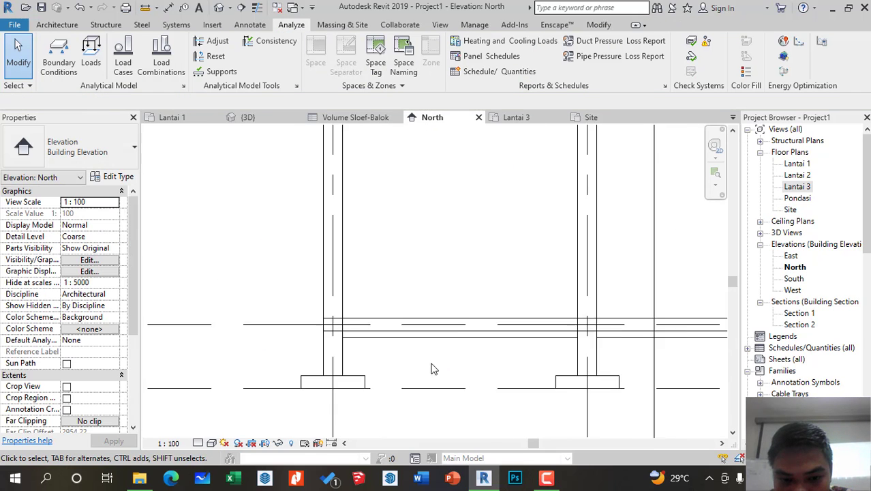
{"action": "left_click", "coordinate": [402, 339]}
{"action": "scroll", "coordinate": [265, 261], "scroll_direction": "down", "scroll_amount": 1}
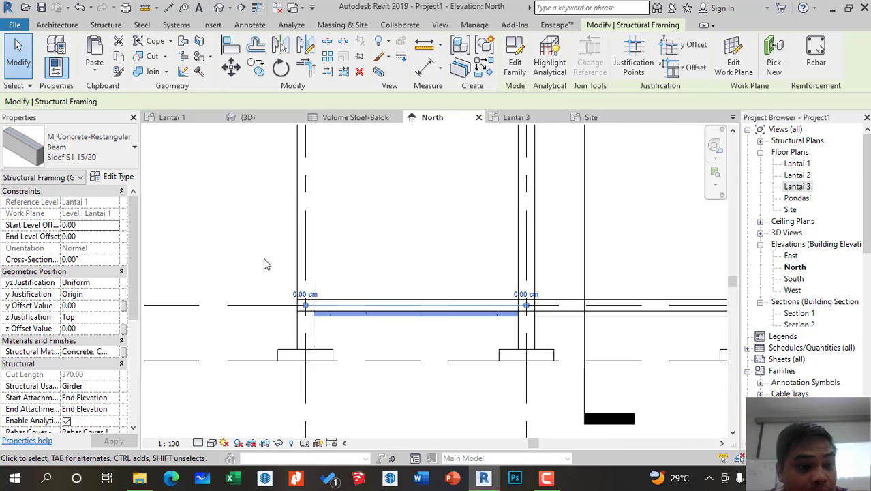
{"action": "scroll", "coordinate": [284, 273], "scroll_direction": "down", "scroll_amount": 4}
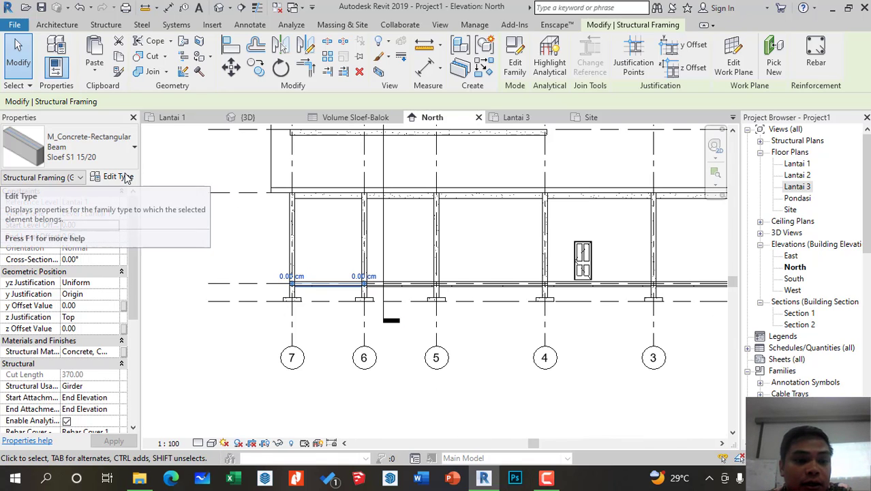
{"action": "scroll", "coordinate": [689, 292], "scroll_direction": "down", "scroll_amount": 1}
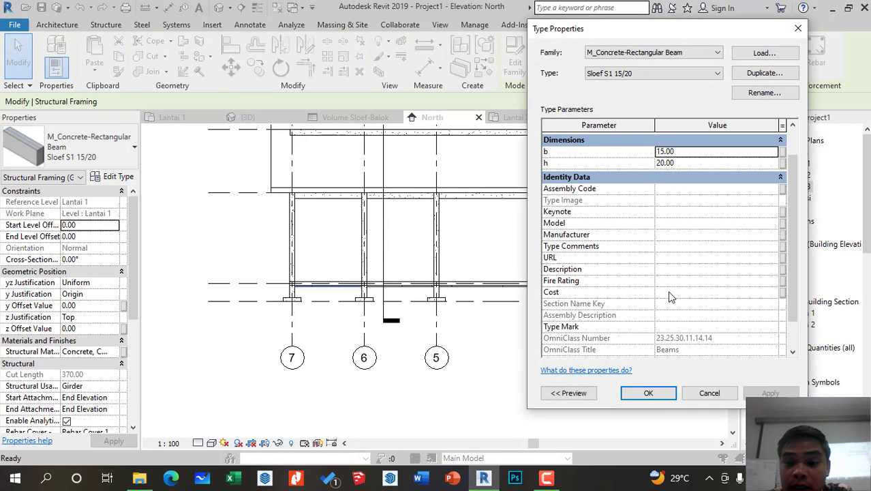
{"action": "left_click", "coordinate": [670, 293]}
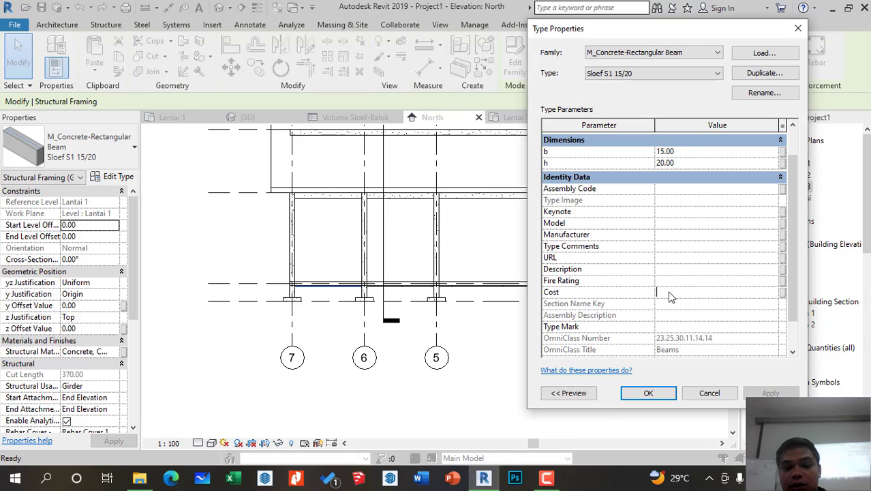
{"action": "type", "text": "3"}
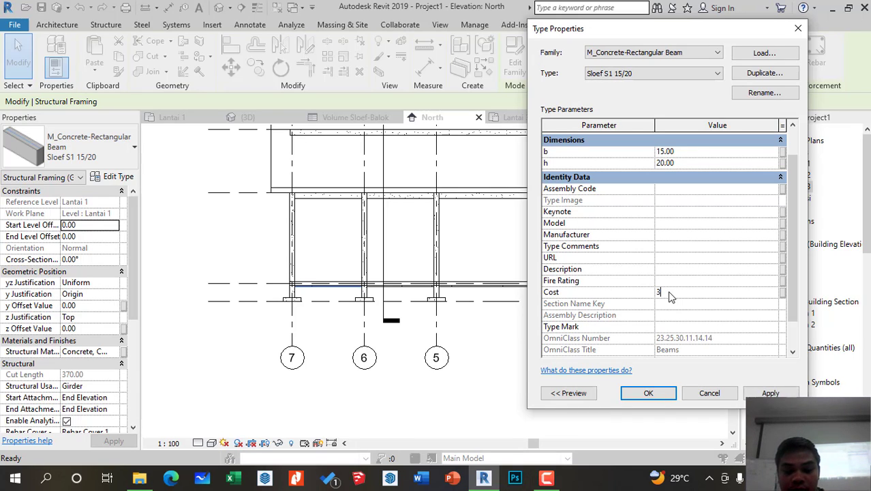
{"action": "type", "text": "610000"}
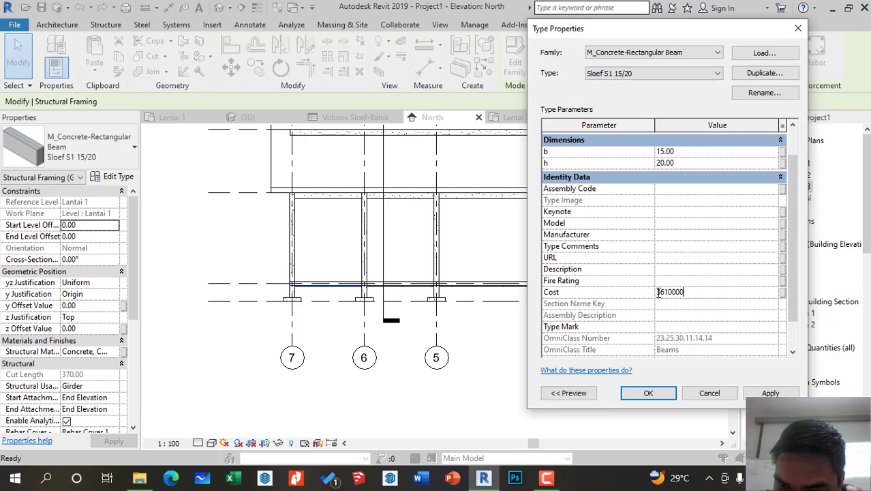
{"action": "type", "text": "7"}
{"action": "left_click", "coordinate": [705, 290]}
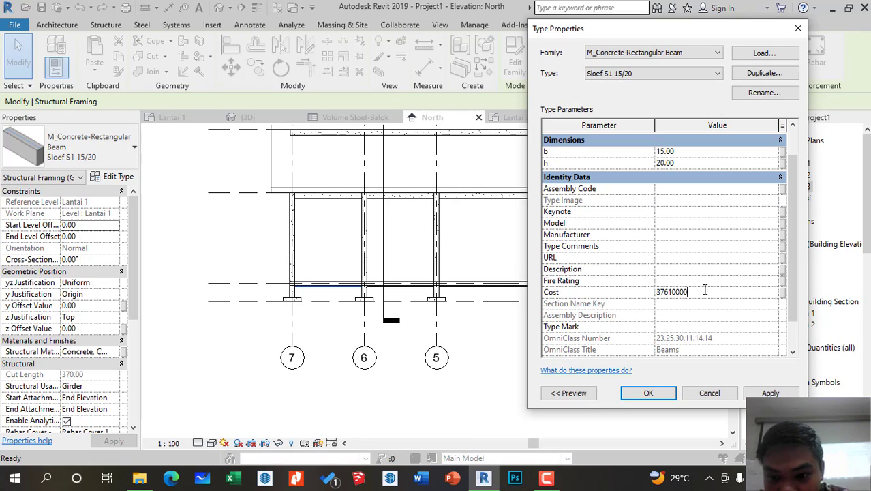
{"action": "key", "text": "BackSpace"}
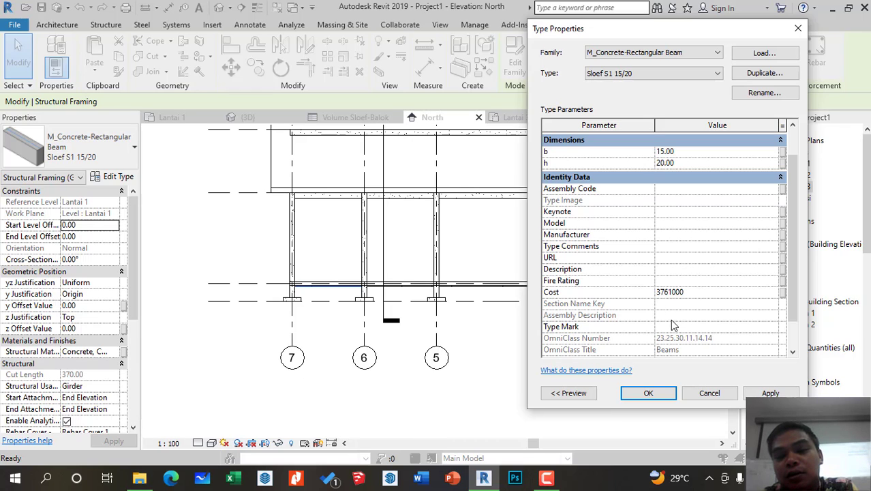
{"action": "left_click", "coordinate": [659, 398]}
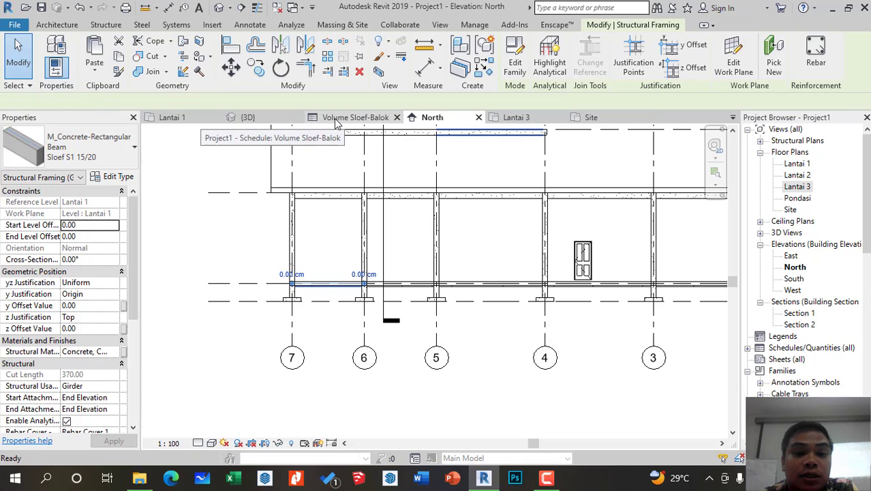
Add the Cost field after Reference Level in the Volume Sloef-Balok schedule's scheduled fields
{"action": "left_click", "coordinate": [358, 120]}
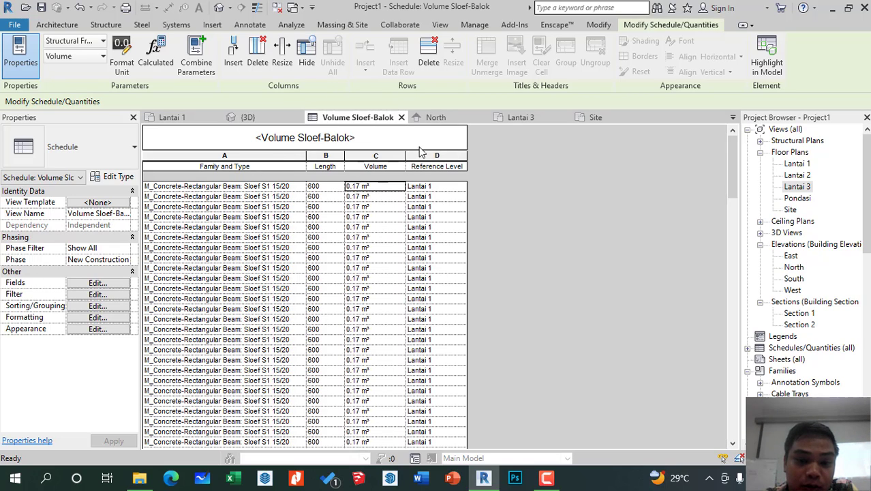
{"action": "left_click", "coordinate": [94, 283]}
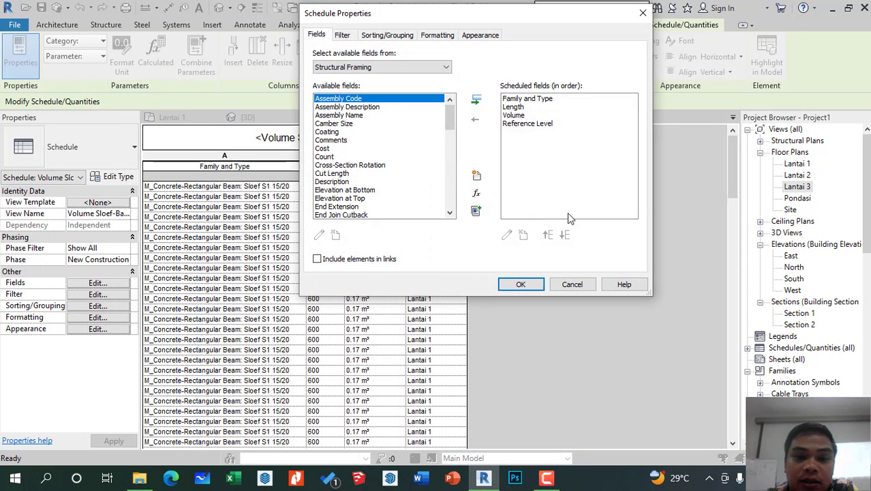
{"action": "double_click", "coordinate": [323, 149]}
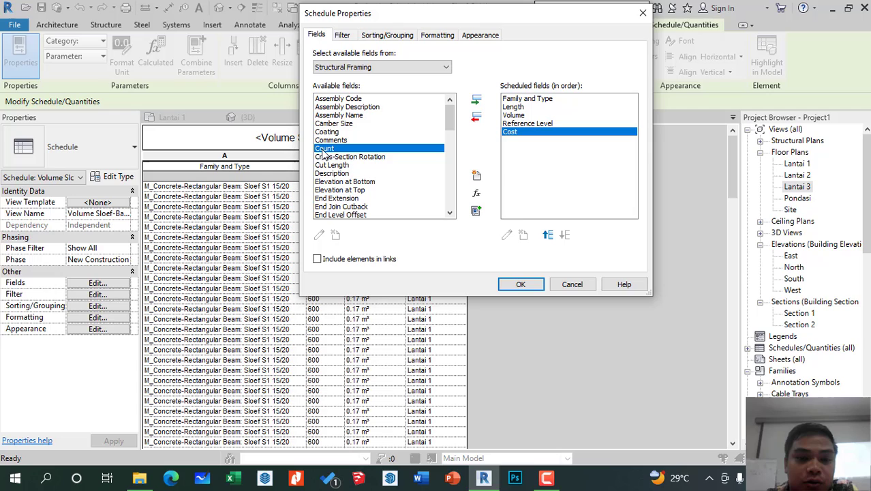
{"action": "left_click", "coordinate": [476, 101]}
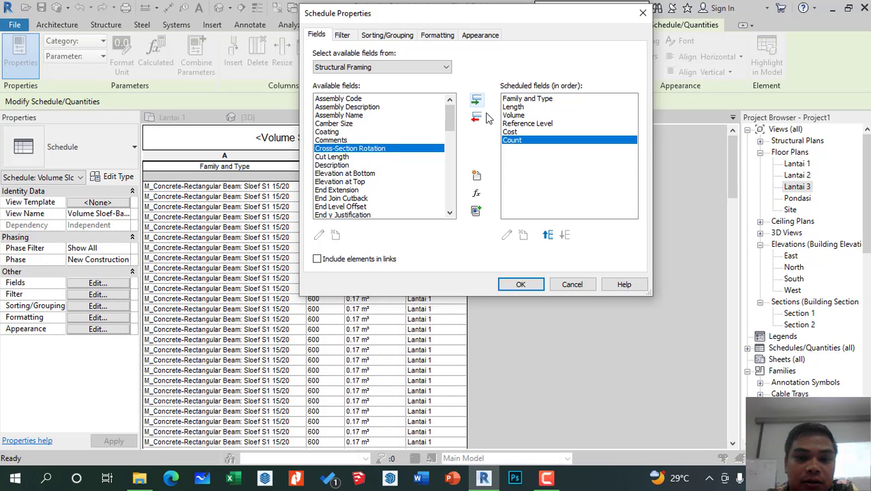
{"action": "left_click", "coordinate": [477, 120]}
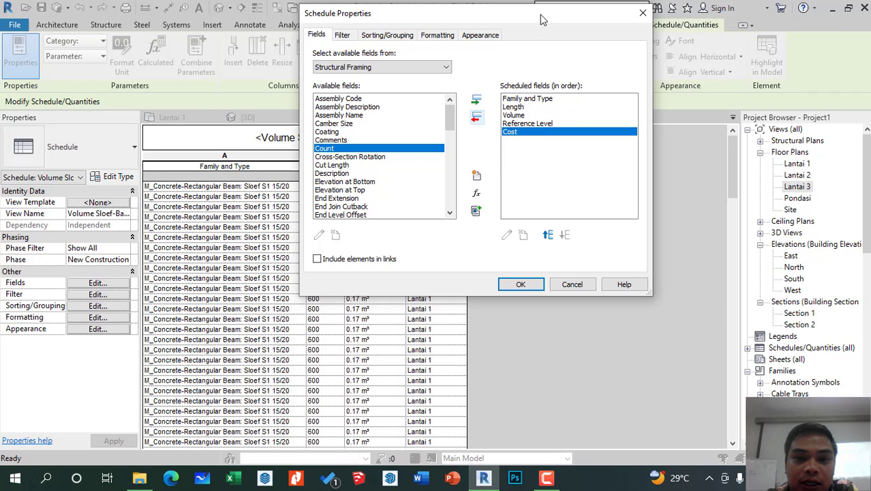
{"action": "left_click_drag", "start_coordinate": [542, 18], "coordinate": [726, 15]}
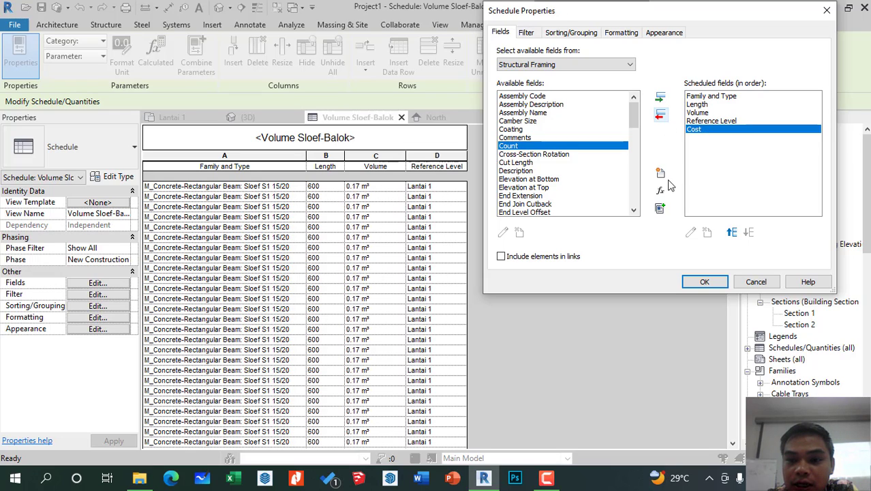
Move the Cost field above Reference Level and apply the field order to the Volume Sloef-Balok schedule
{"action": "left_click", "coordinate": [732, 233]}
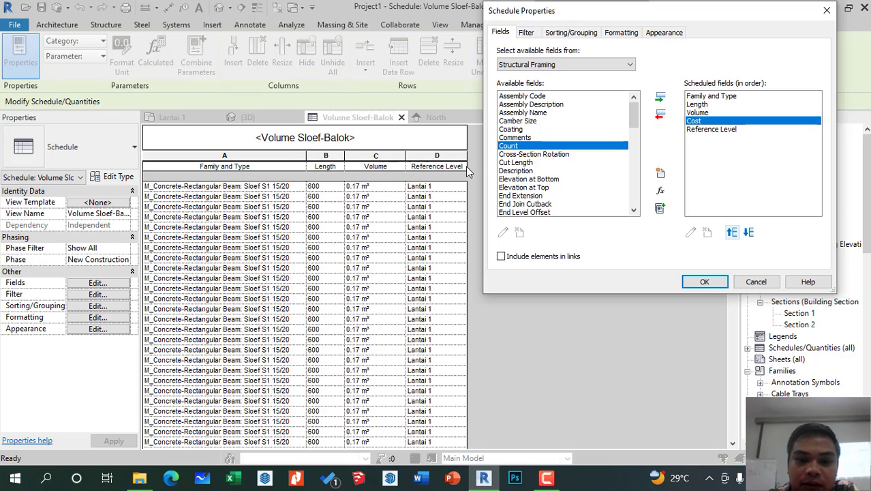
{"action": "left_click", "coordinate": [723, 283]}
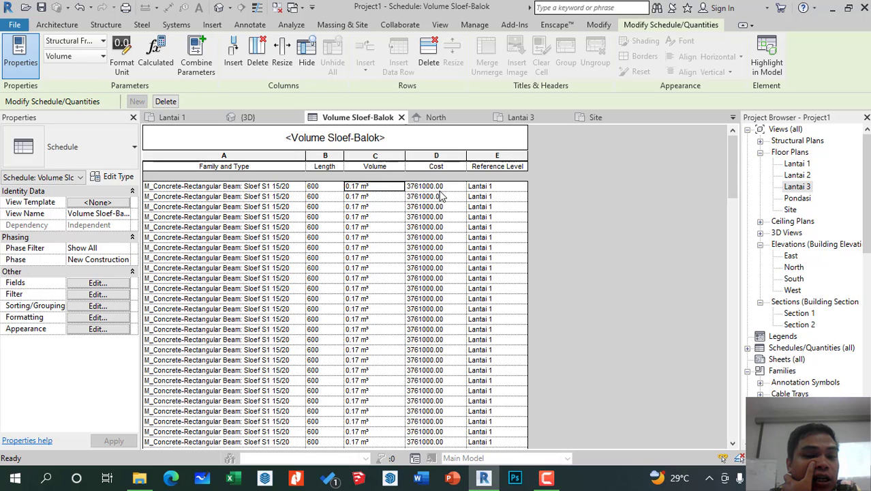
{"action": "scroll", "coordinate": [265, 220], "scroll_direction": "down", "scroll_amount": 10}
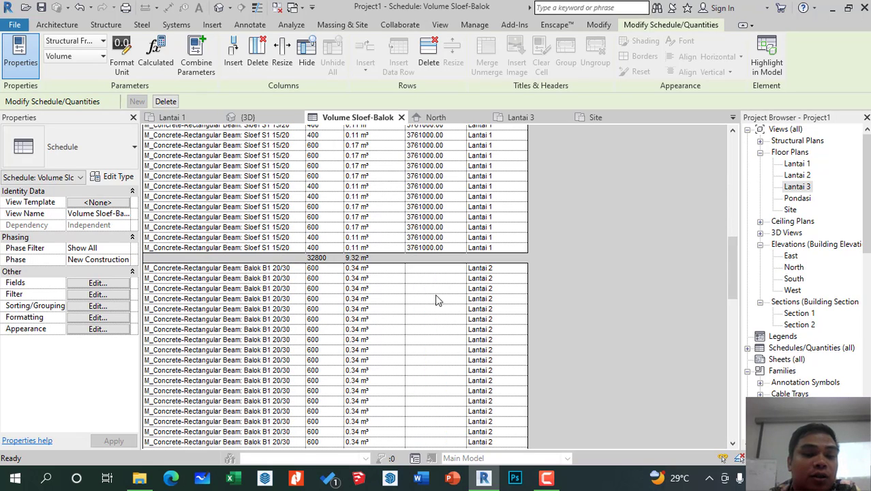
{"action": "scroll", "coordinate": [435, 294], "scroll_direction": "down", "scroll_amount": 3}
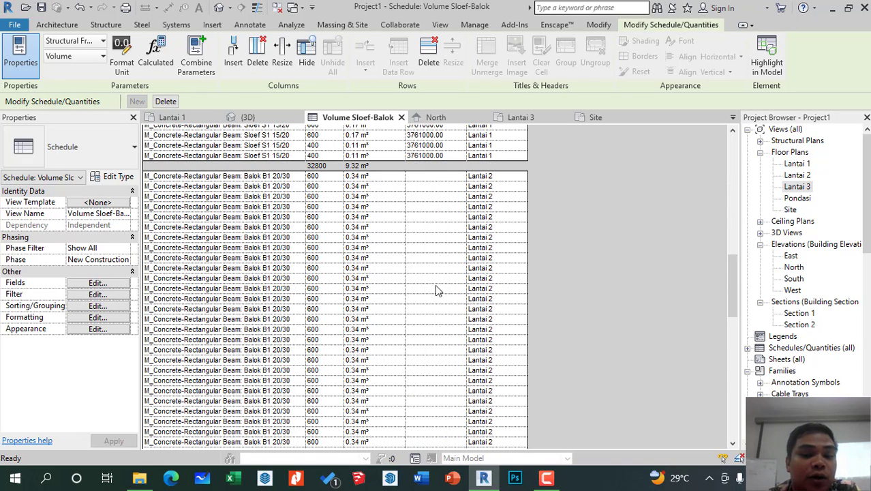
Set the Cost of the Balok B1 20/30 beam type to 4693000 through a Lantai 3 beam in the 3D view, then review the schedule's cost column
{"action": "left_click", "coordinate": [245, 121]}
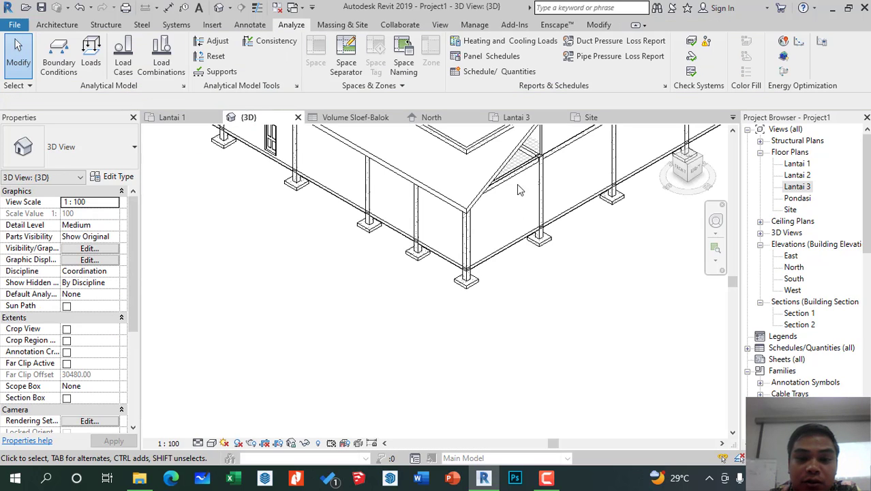
{"action": "left_click", "coordinate": [467, 154]}
{"action": "scroll", "coordinate": [406, 290], "scroll_direction": "down", "scroll_amount": 2}
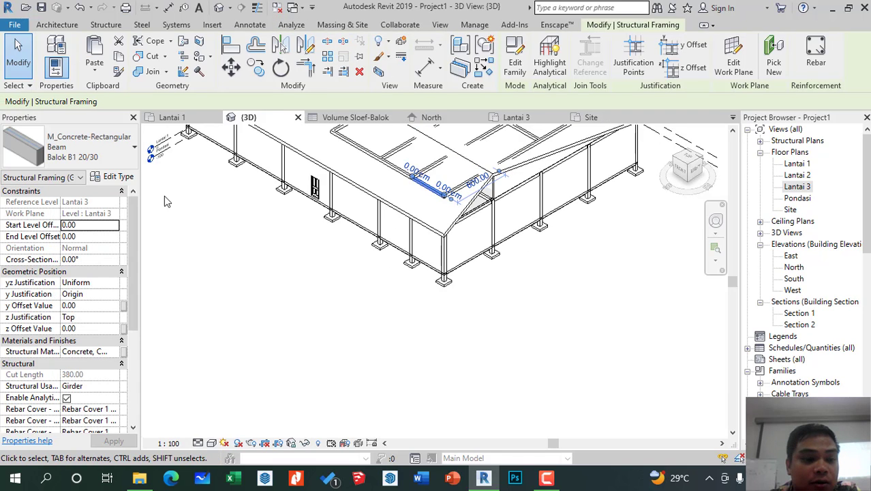
{"action": "left_click", "coordinate": [117, 178]}
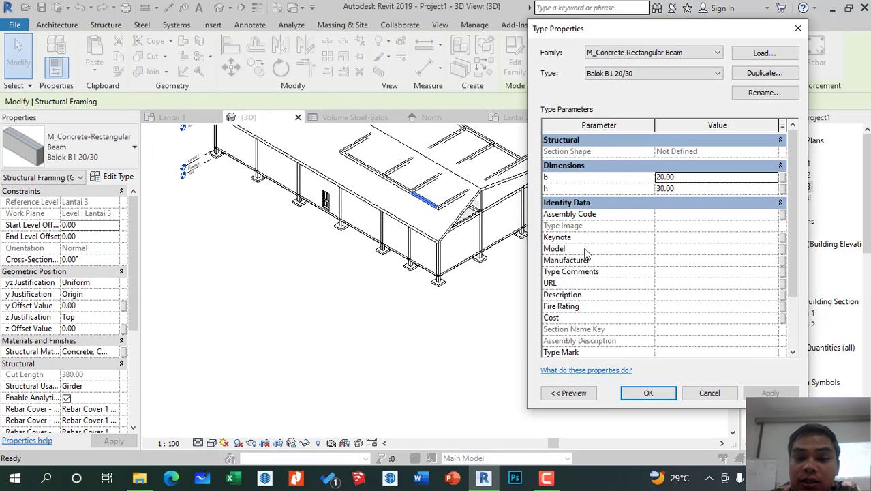
{"action": "scroll", "coordinate": [609, 282], "scroll_direction": "down", "scroll_amount": 2}
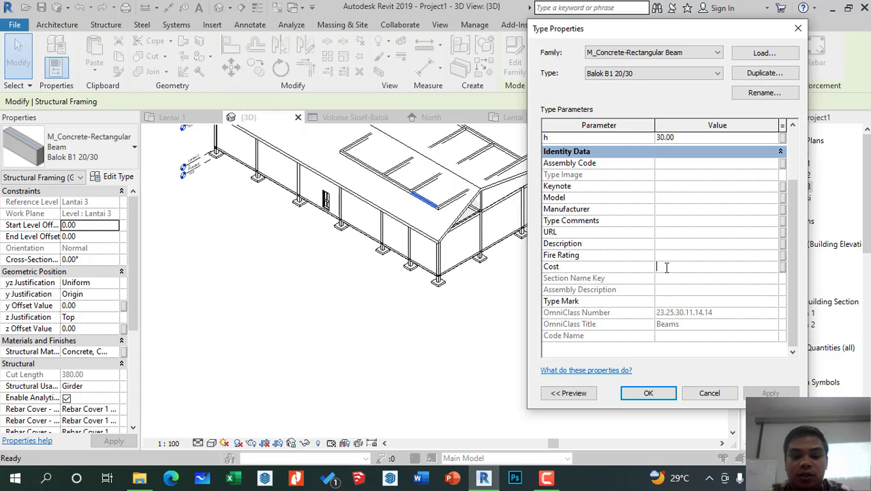
{"action": "type", "text": "4693000"}
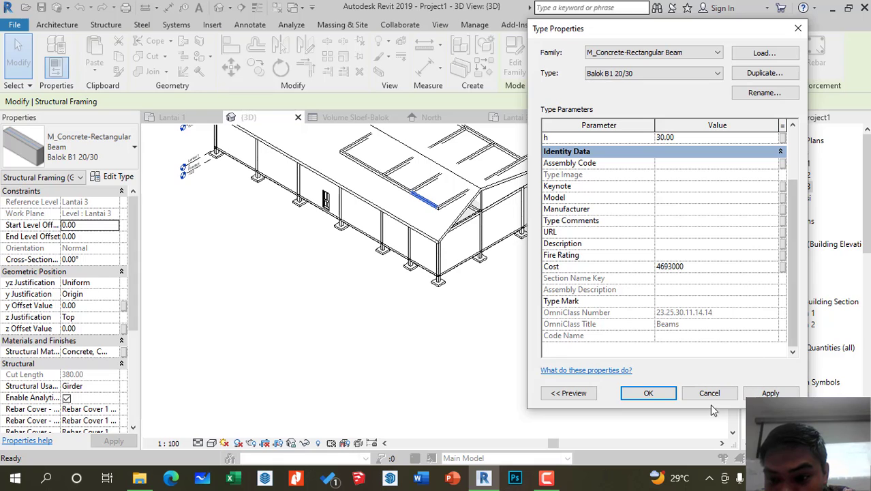
{"action": "left_click", "coordinate": [649, 395]}
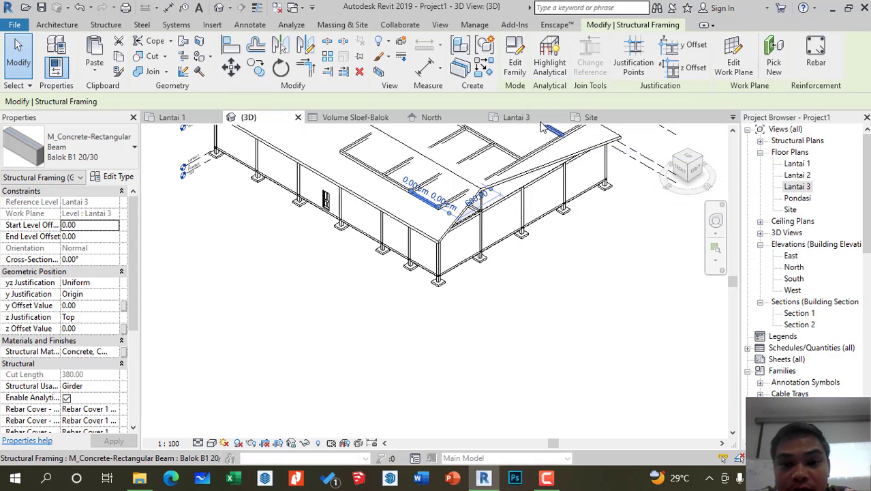
{"action": "key", "text": "ctrl+Tab"}
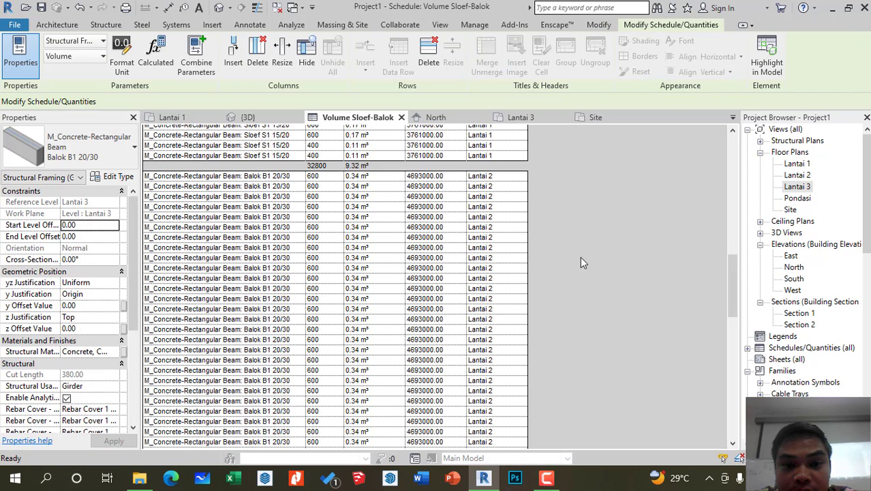
{"action": "scroll", "coordinate": [424, 221], "scroll_direction": "down", "scroll_amount": 5}
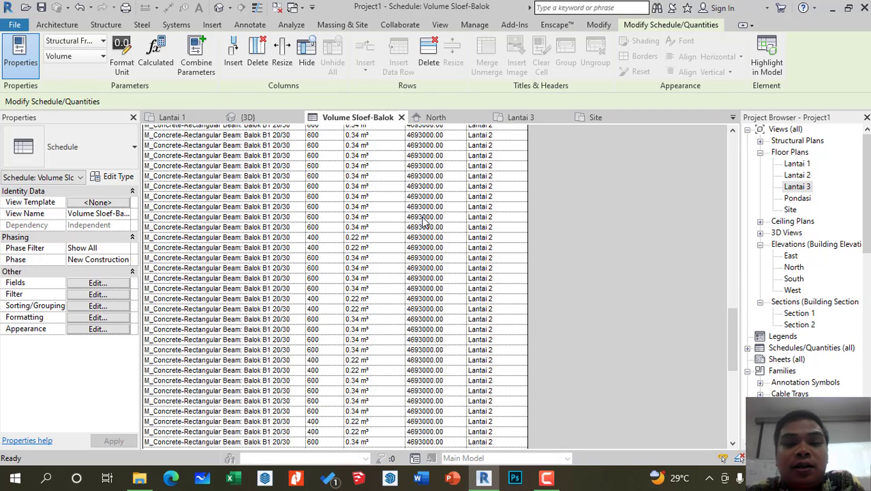
{"action": "scroll", "coordinate": [425, 222], "scroll_direction": "up", "scroll_amount": 15}
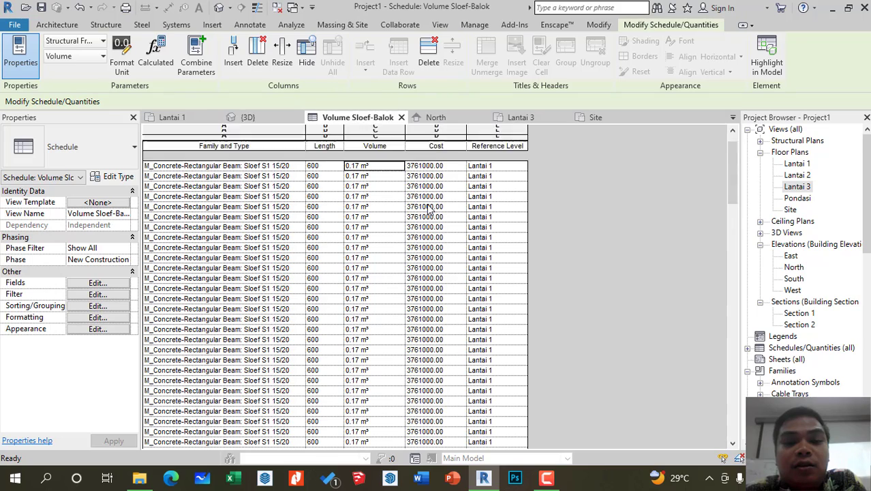
{"action": "scroll", "coordinate": [428, 209], "scroll_direction": "up", "scroll_amount": 1}
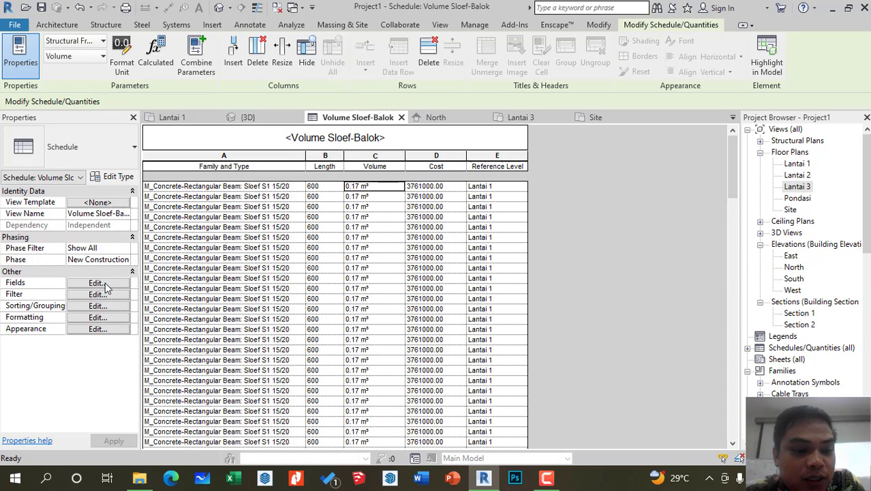
Open the schedule's field settings and examine the available fields and the scheduled Volume, Cost and Reference Level fields
{"action": "left_click", "coordinate": [102, 283]}
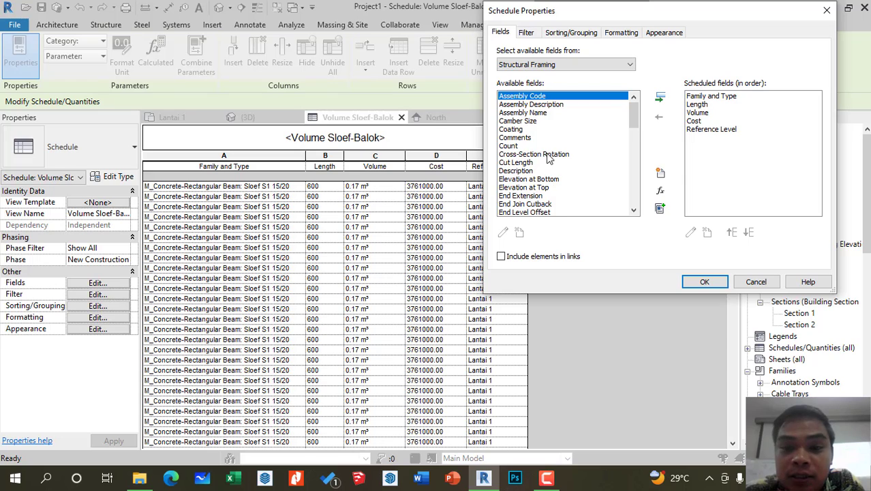
{"action": "scroll", "coordinate": [550, 158], "scroll_direction": "down", "scroll_amount": 2}
{"action": "scroll", "coordinate": [549, 158], "scroll_direction": "down", "scroll_amount": 8}
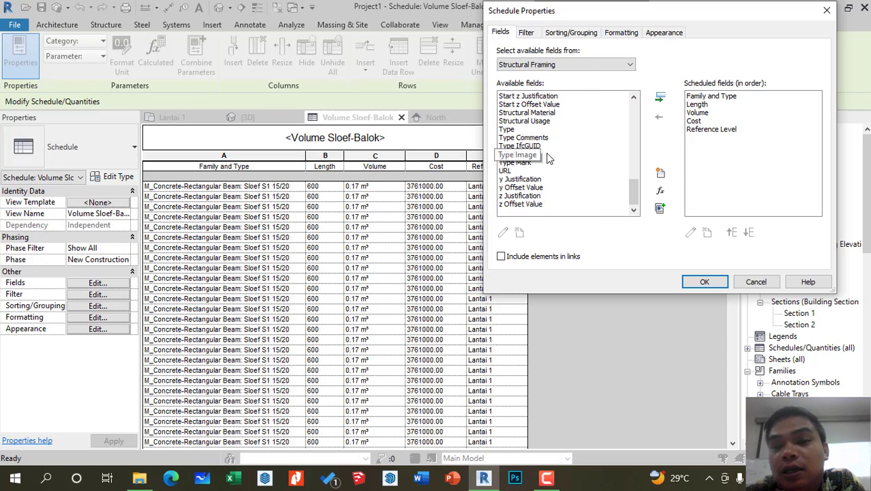
{"action": "scroll", "coordinate": [536, 183], "scroll_direction": "up", "scroll_amount": 10}
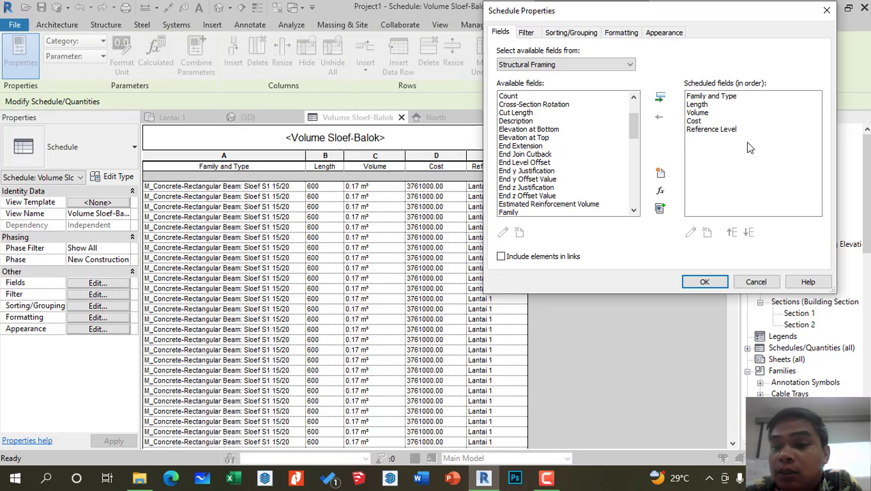
{"action": "left_click_drag", "start_coordinate": [721, 17], "coordinate": [580, 27]}
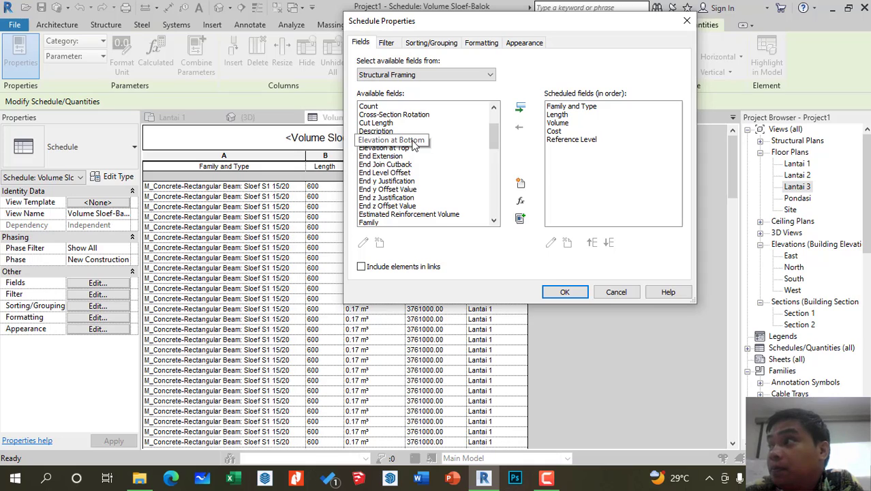
{"action": "left_click", "coordinate": [562, 126]}
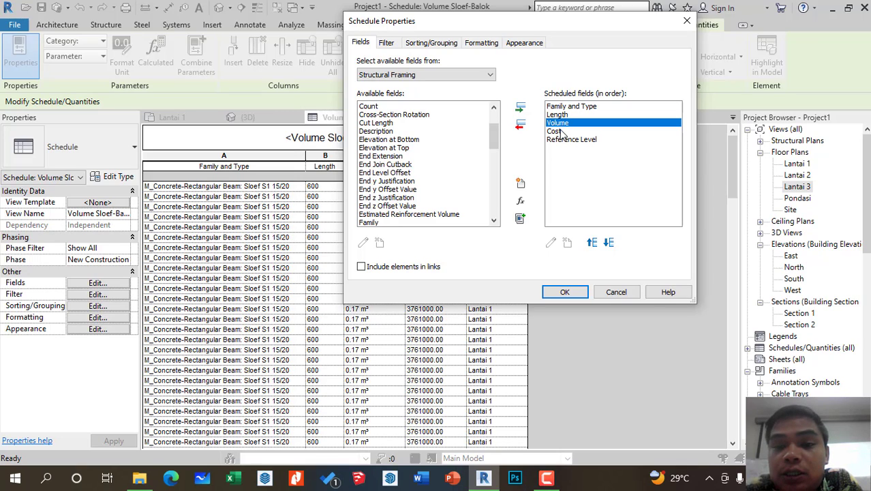
{"action": "left_click", "coordinate": [557, 132]}
{"action": "left_click", "coordinate": [567, 126]}
{"action": "left_click", "coordinate": [562, 132]}
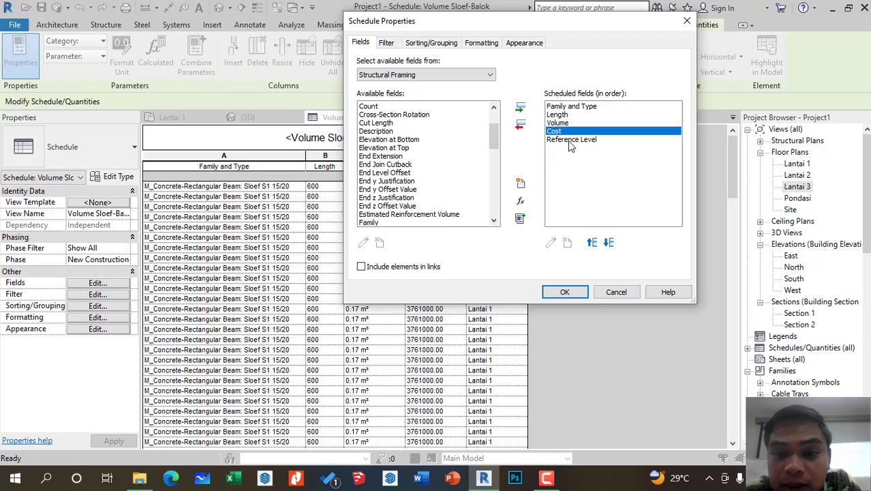
{"action": "left_click", "coordinate": [566, 142]}
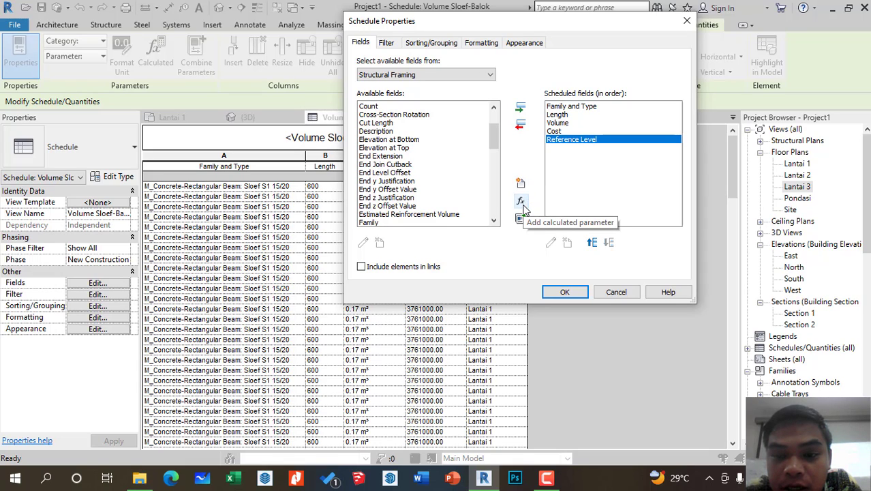
Start a formula-based calculated parameter named Total Cost with the Common discipline and the Currency type
{"action": "left_click", "coordinate": [522, 204]}
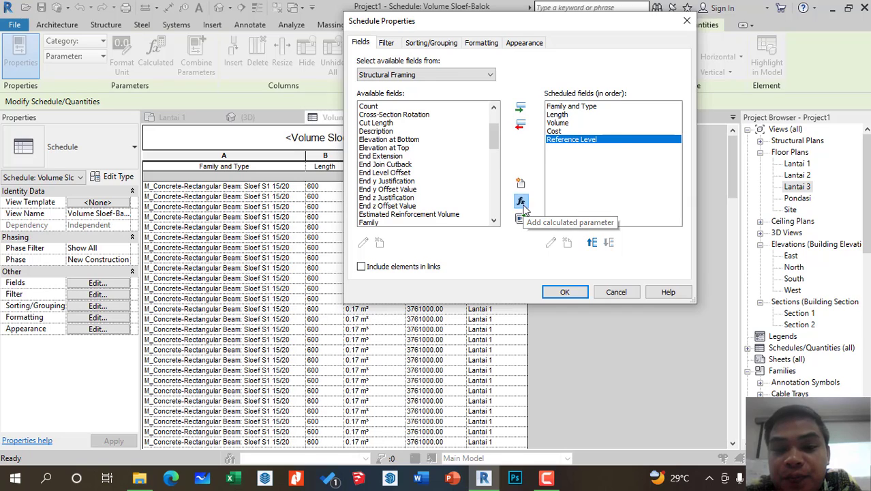
{"action": "left_click_drag", "start_coordinate": [510, 88], "coordinate": [338, 68]}
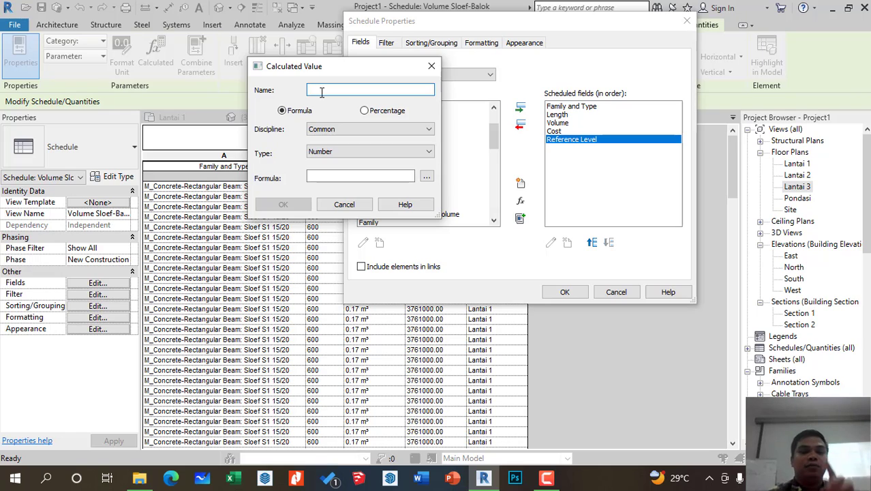
{"action": "type", "text": "Total Cost"}
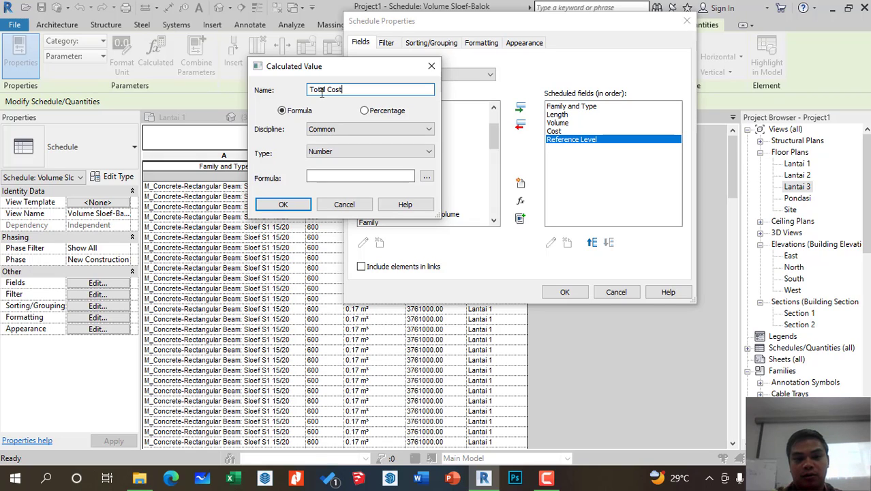
{"action": "left_click", "coordinate": [370, 131]}
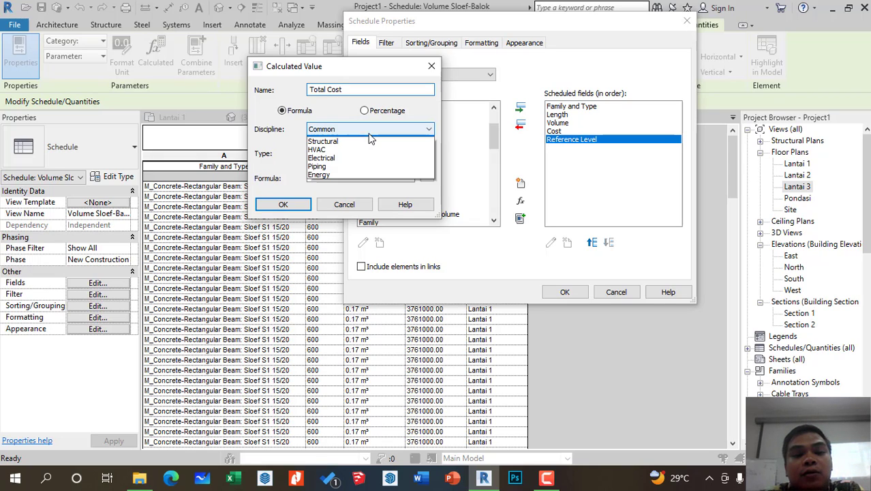
{"action": "left_click", "coordinate": [370, 140]}
{"action": "left_click", "coordinate": [369, 152]}
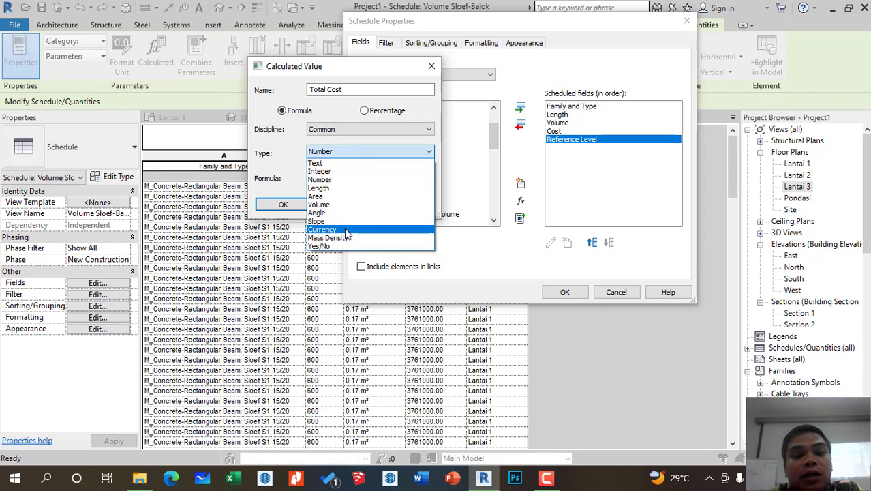
{"action": "left_click", "coordinate": [348, 231]}
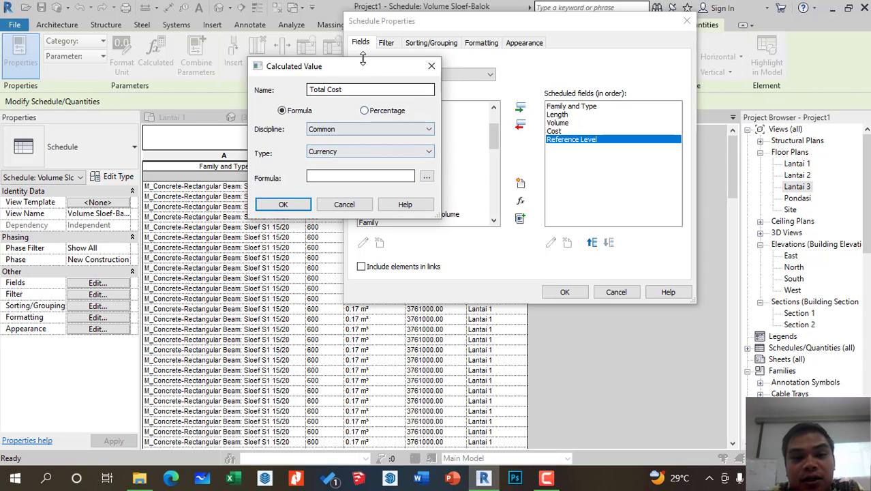
Build the formula Volume * Cost for the Total Cost calculated value from the schedule fields and try to confirm it
{"action": "left_click_drag", "start_coordinate": [363, 70], "coordinate": [202, 30]}
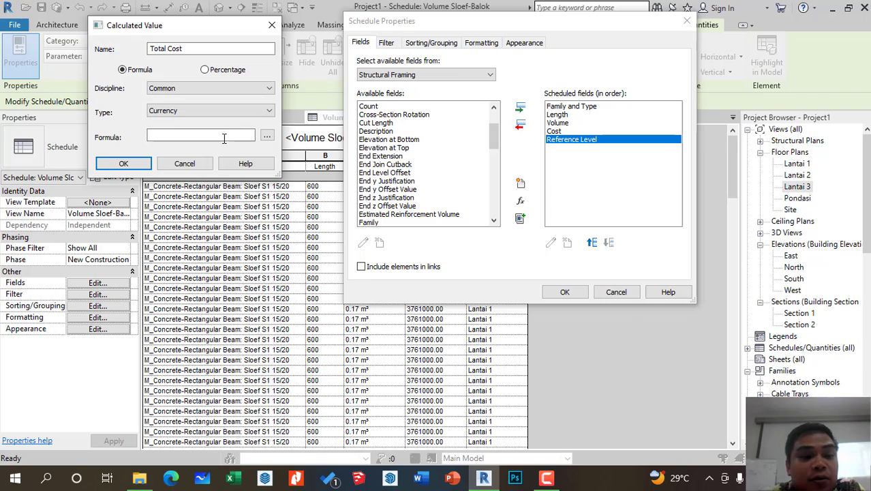
{"action": "left_click", "coordinate": [186, 138]}
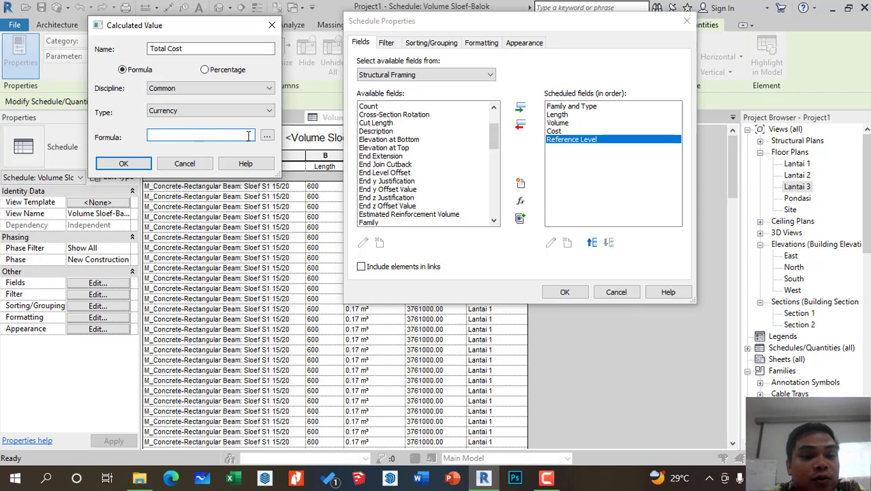
{"action": "left_click", "coordinate": [268, 138]}
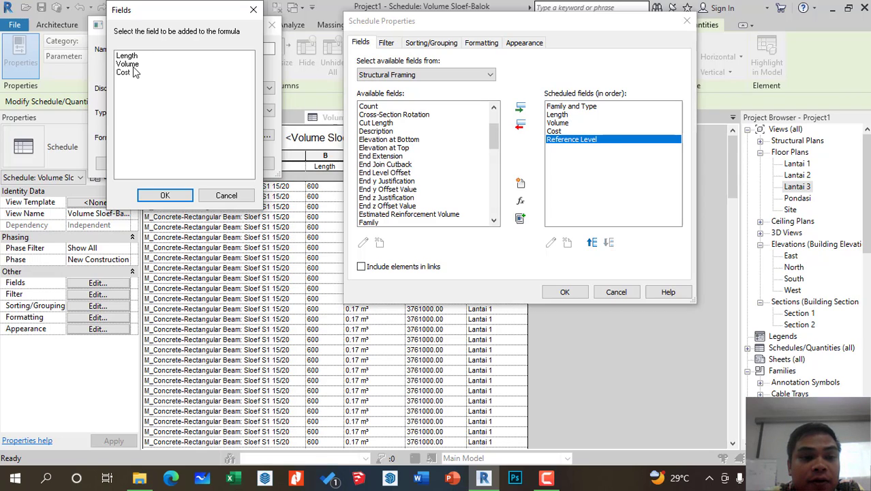
{"action": "left_click", "coordinate": [130, 64]}
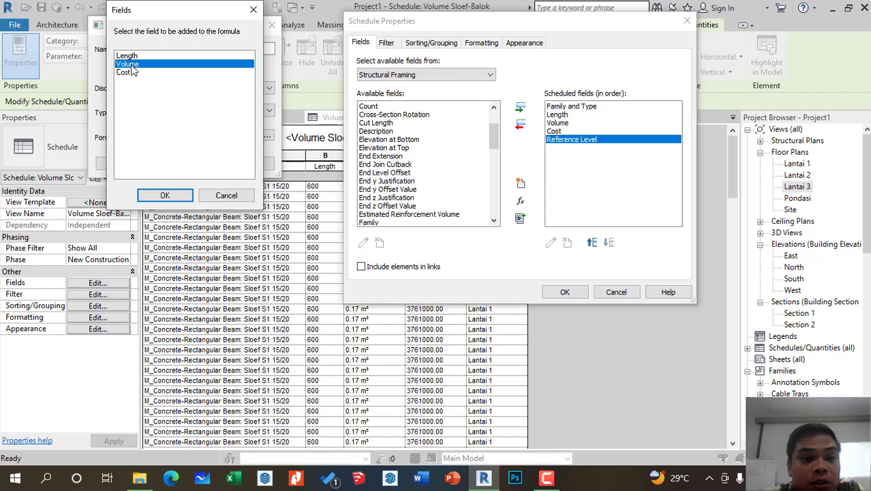
{"action": "left_click", "coordinate": [178, 195]}
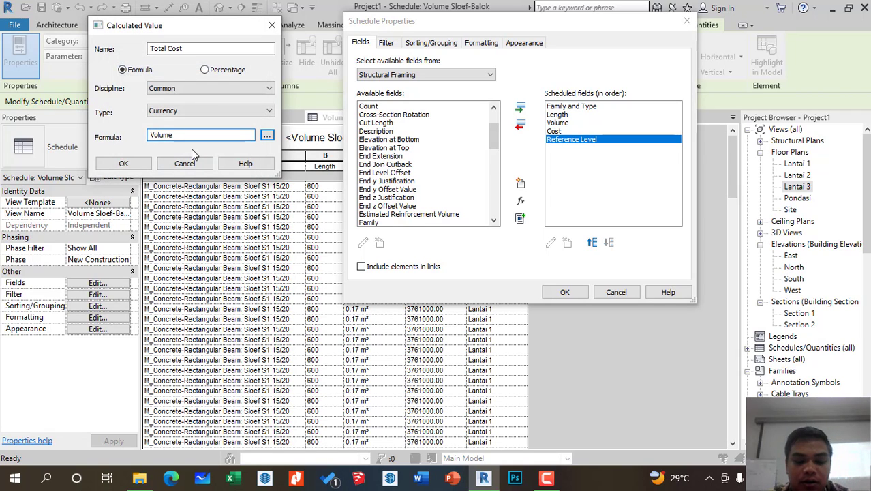
{"action": "type", "text": "*"}
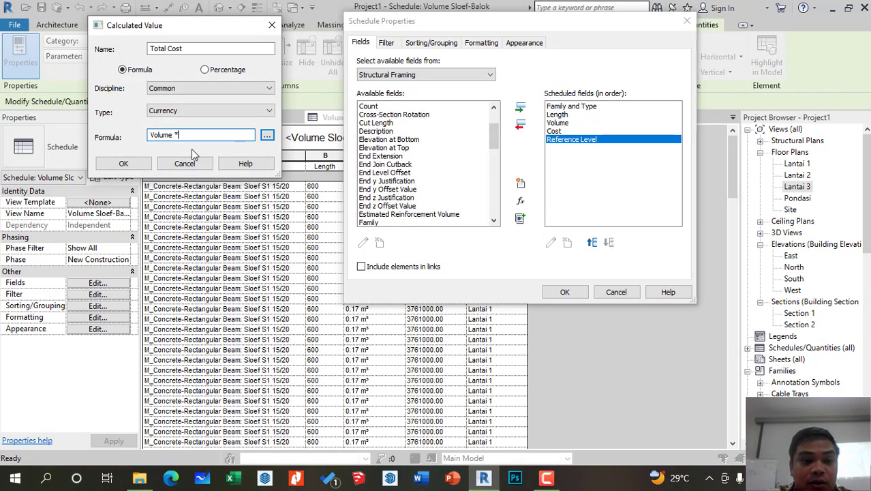
{"action": "left_click", "coordinate": [267, 137]}
{"action": "left_click", "coordinate": [123, 72]}
{"action": "left_click", "coordinate": [167, 195]}
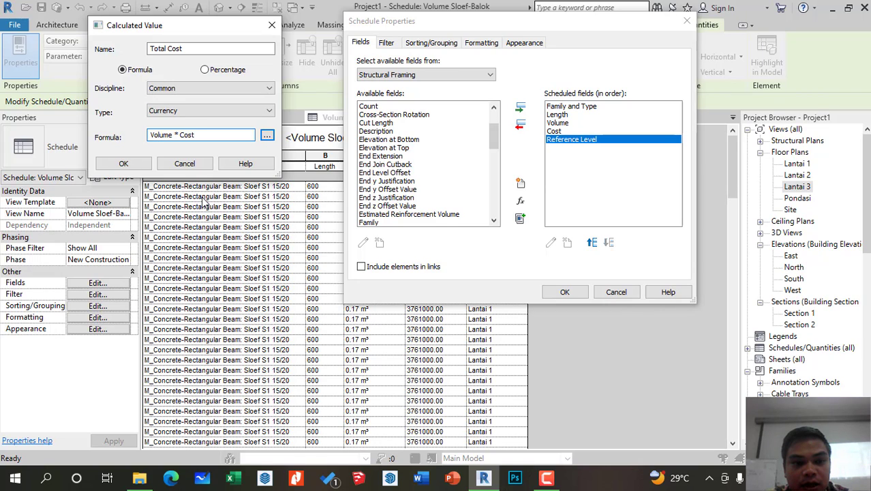
{"action": "left_click", "coordinate": [126, 166]}
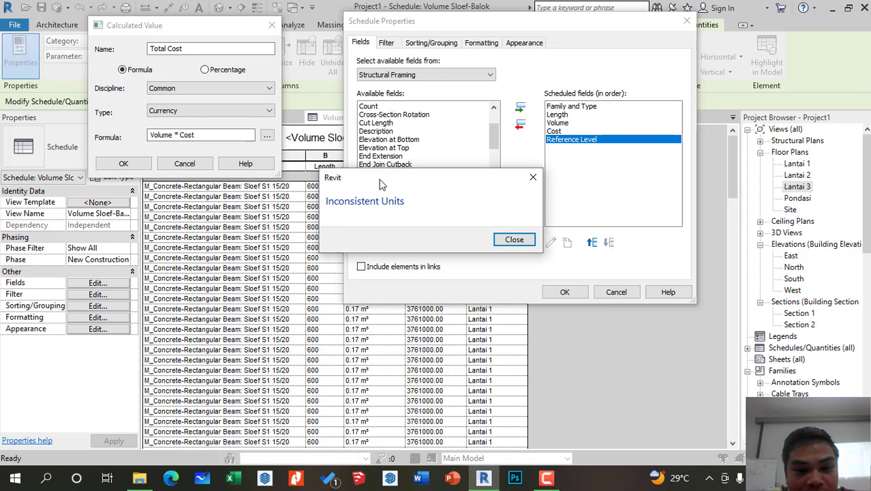
Dismiss the units warning, set the Total Cost formula to Volume * Cost / 1 and apply the calculated field to the schedule
{"action": "left_click_drag", "start_coordinate": [380, 182], "coordinate": [370, 137]}
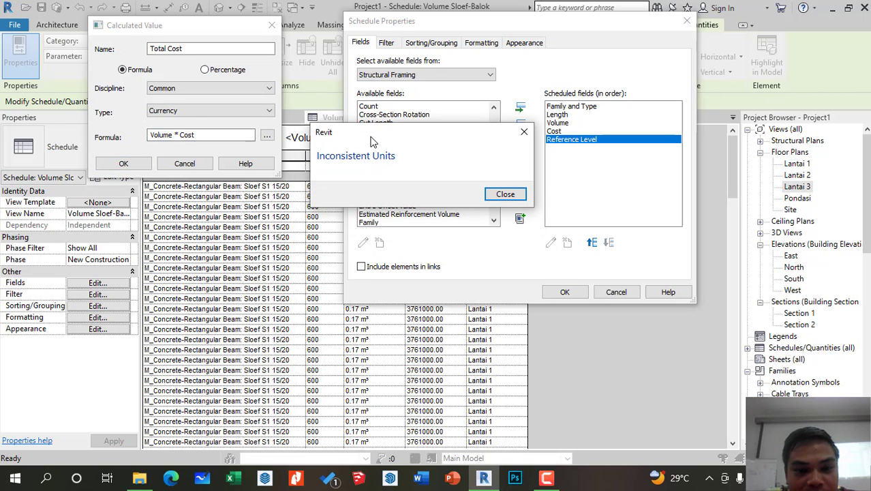
{"action": "left_click", "coordinate": [526, 133]}
{"action": "left_click", "coordinate": [165, 137]}
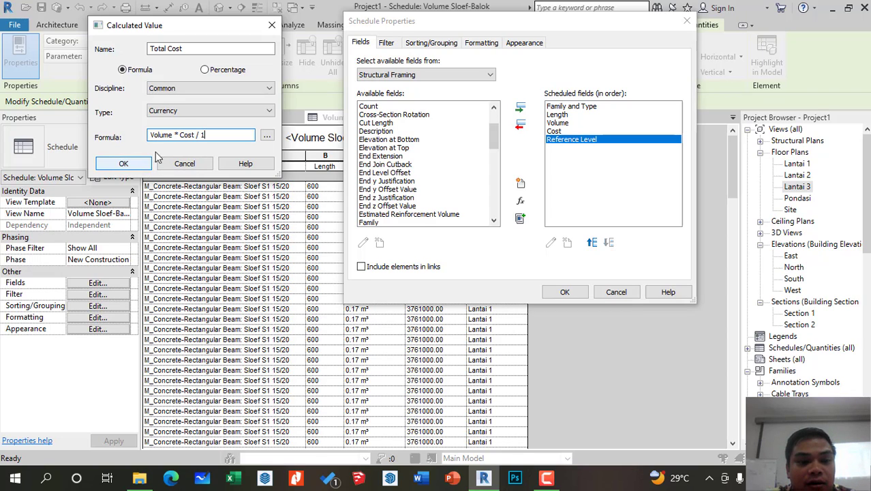
{"action": "left_click_drag", "start_coordinate": [204, 135], "coordinate": [150, 134]}
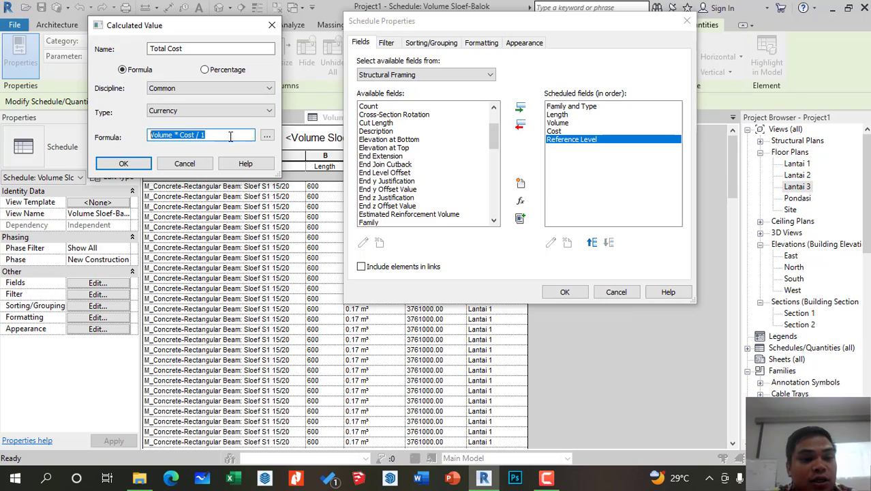
{"action": "left_click", "coordinate": [154, 134]}
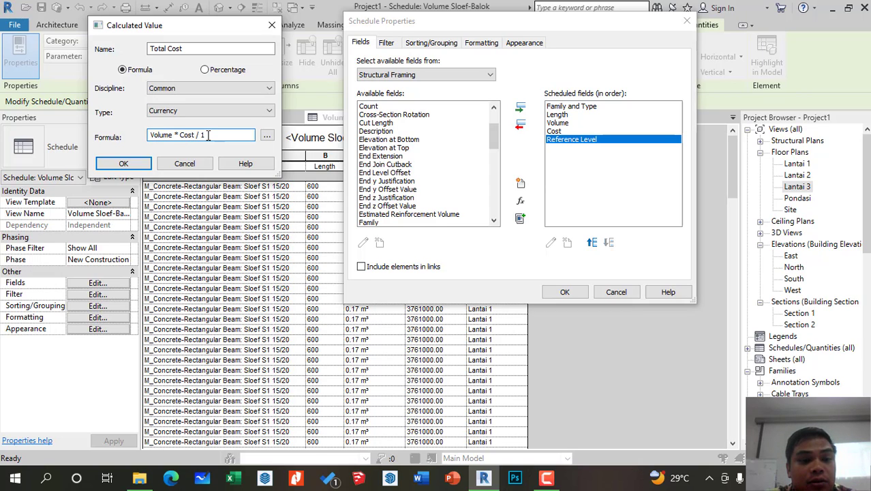
{"action": "left_click", "coordinate": [125, 165]}
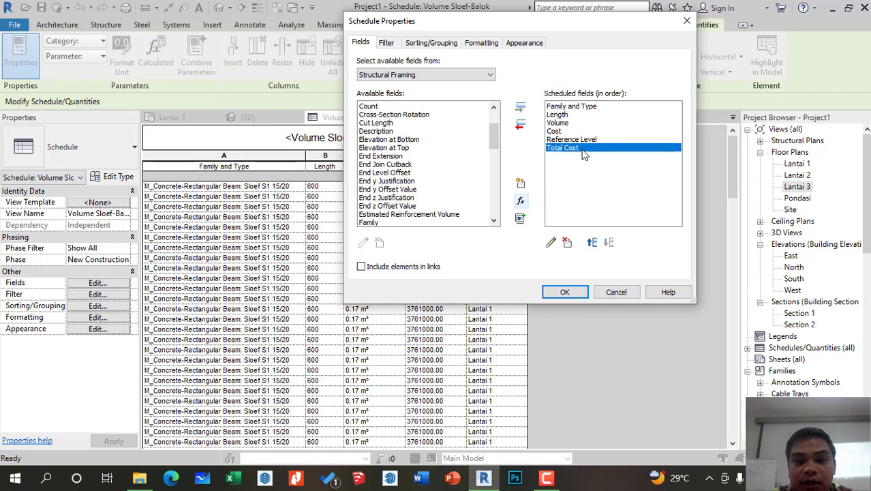
{"action": "left_click", "coordinate": [576, 291]}
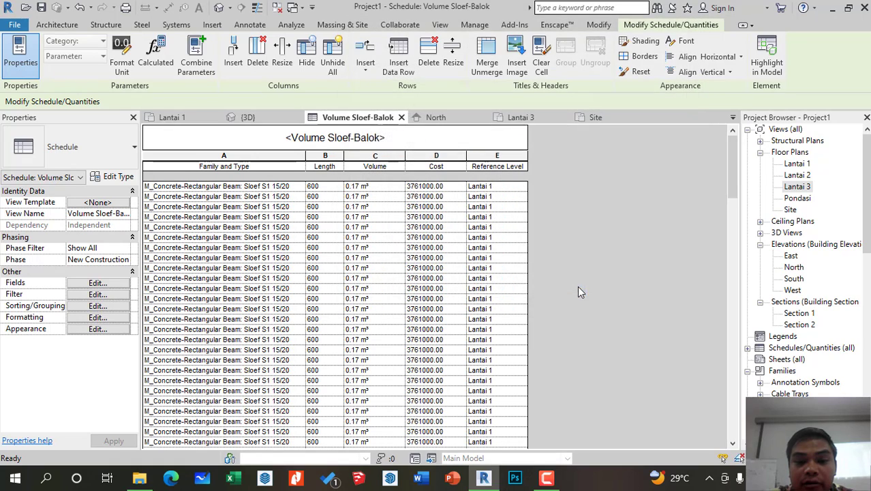
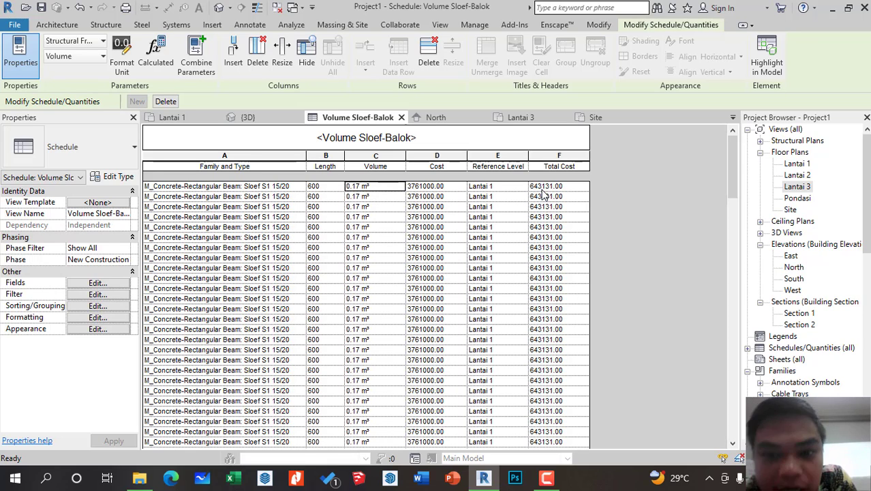
{"action": "left_click", "coordinate": [549, 187]}
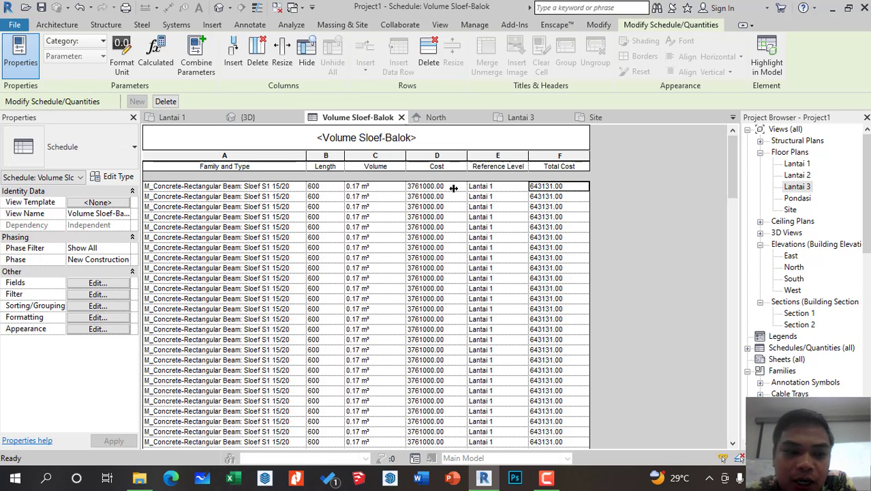
Move the Total Cost field ahead of Reference Level in the scheduled fields and apply the new order
{"action": "left_click", "coordinate": [102, 283]}
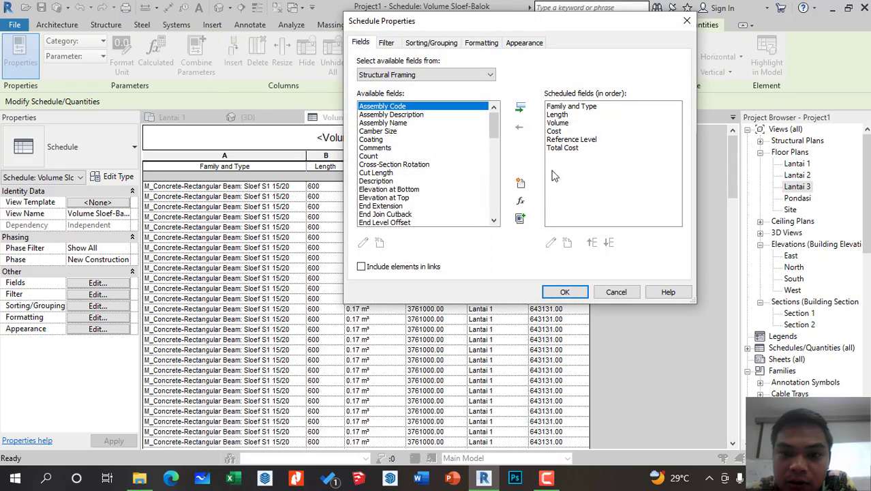
{"action": "left_click", "coordinate": [563, 148]}
{"action": "left_click", "coordinate": [519, 127]}
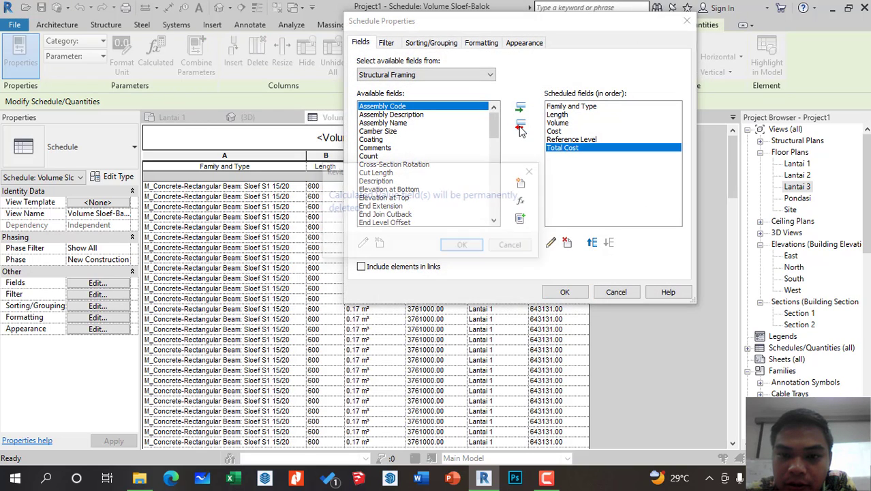
{"action": "key", "text": "Escape"}
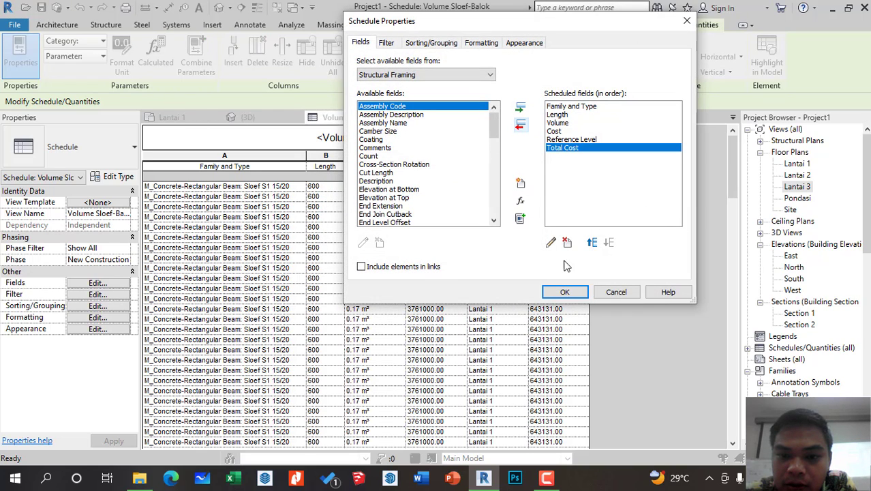
{"action": "left_click", "coordinate": [591, 243]}
{"action": "left_click", "coordinate": [564, 292]}
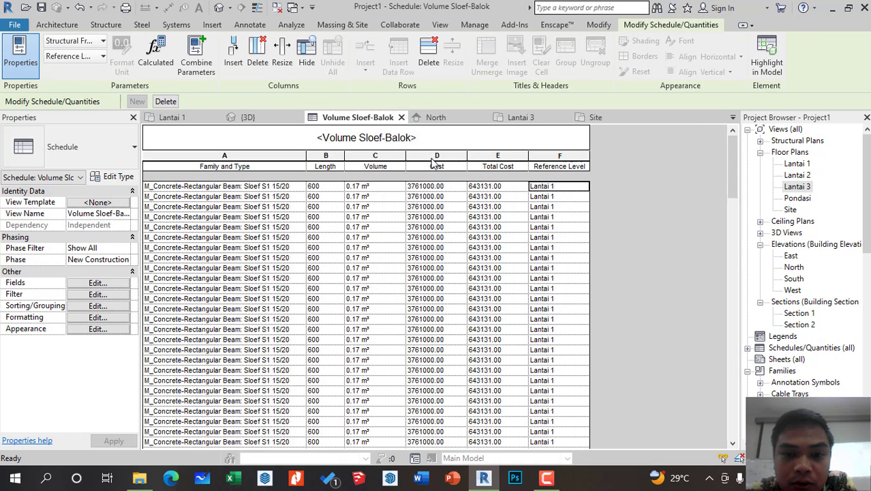
{"action": "left_click", "coordinate": [446, 156]}
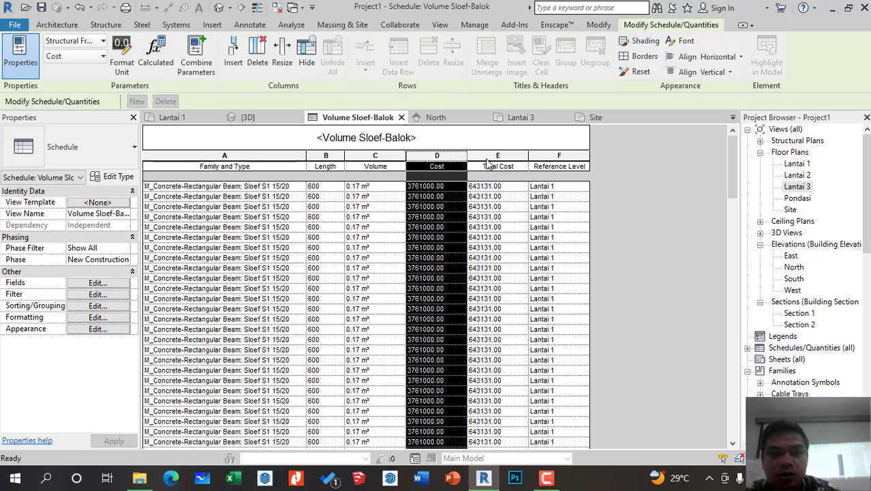
{"action": "left_click_drag", "start_coordinate": [437, 157], "coordinate": [497, 157]}
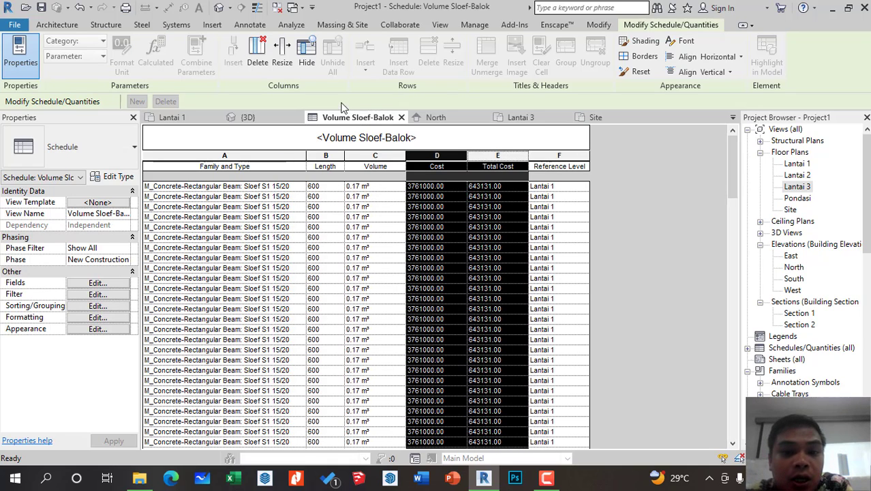
{"action": "left_click", "coordinate": [518, 203]}
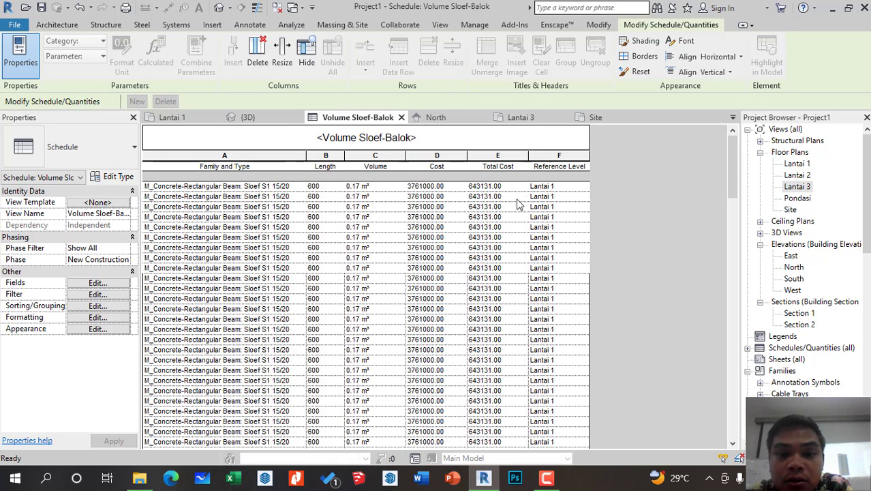
Format the Total Cost column independently of the project settings, with digit grouping and rounding to 0 decimal places
{"action": "left_click", "coordinate": [502, 156]}
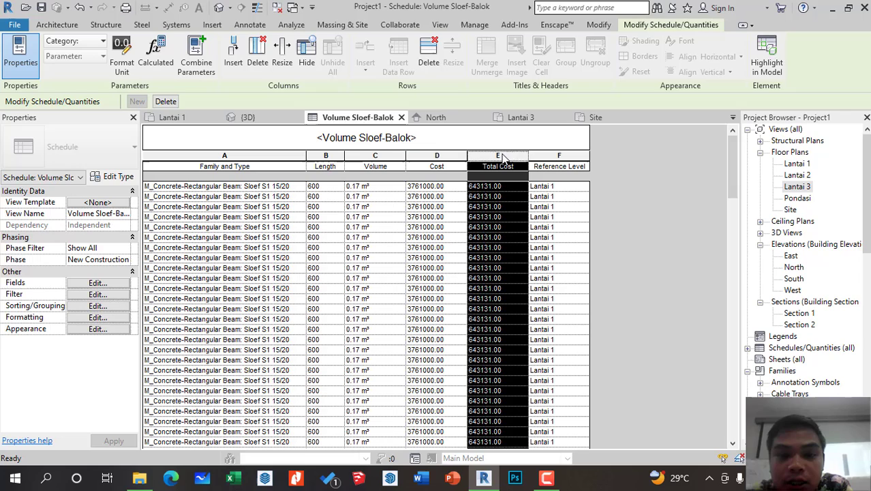
{"action": "left_click", "coordinate": [121, 58]}
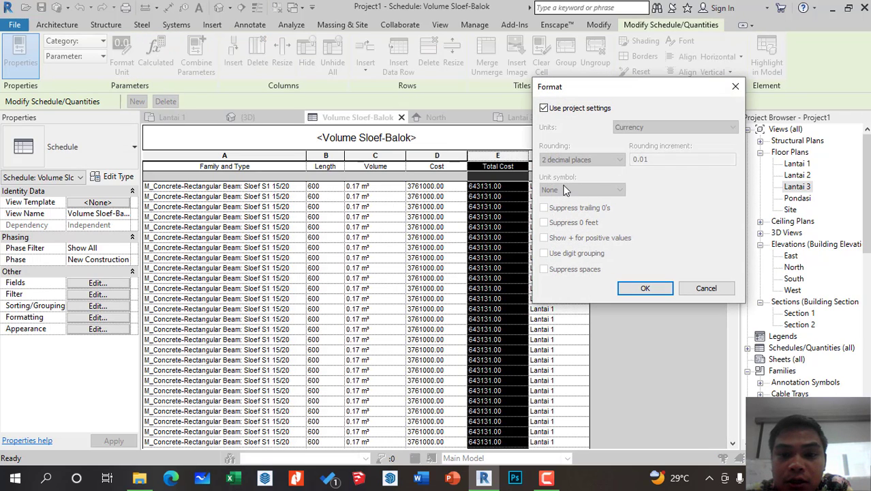
{"action": "left_click", "coordinate": [543, 108]}
{"action": "left_click", "coordinate": [544, 253]}
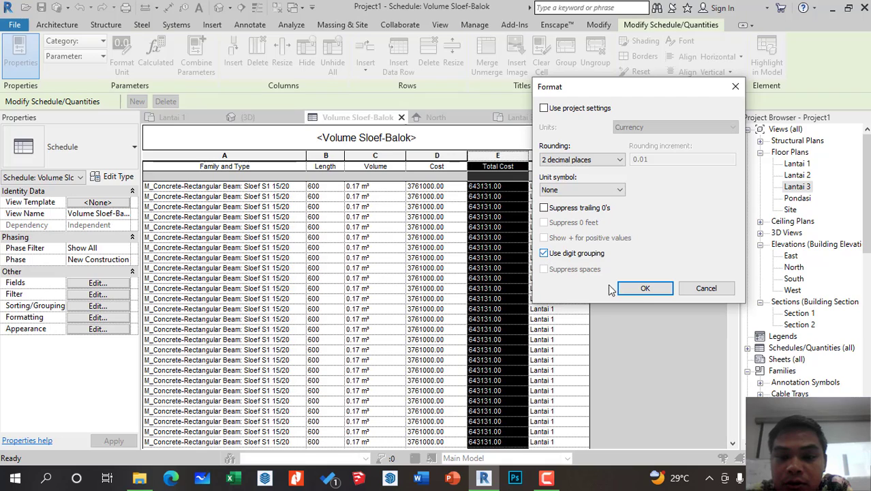
{"action": "left_click", "coordinate": [612, 161]}
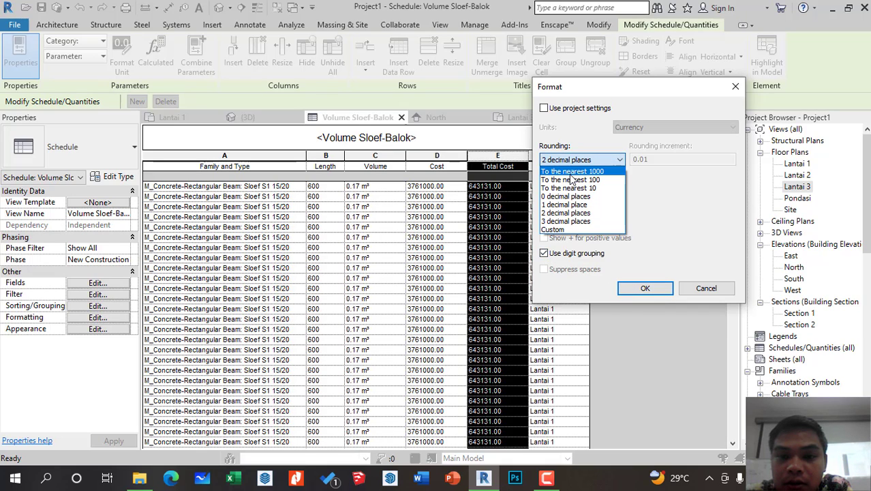
{"action": "left_click", "coordinate": [566, 197]}
{"action": "left_click", "coordinate": [645, 288]}
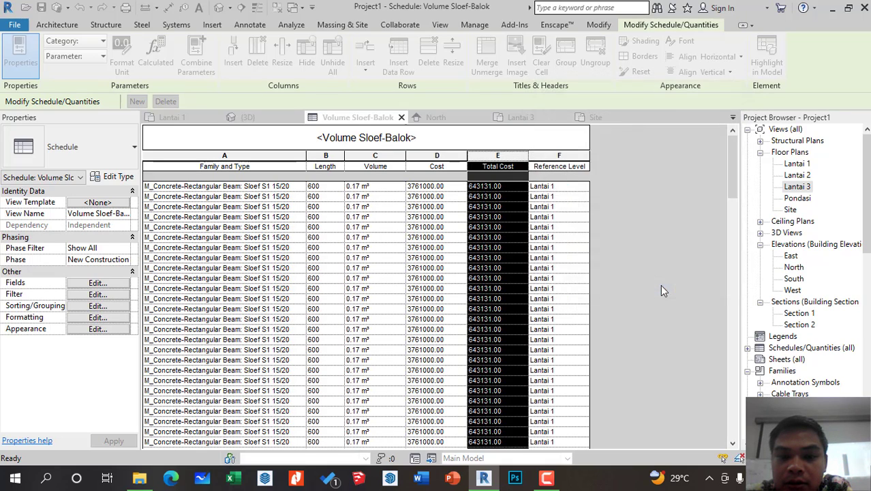
{"action": "left_click", "coordinate": [501, 206]}
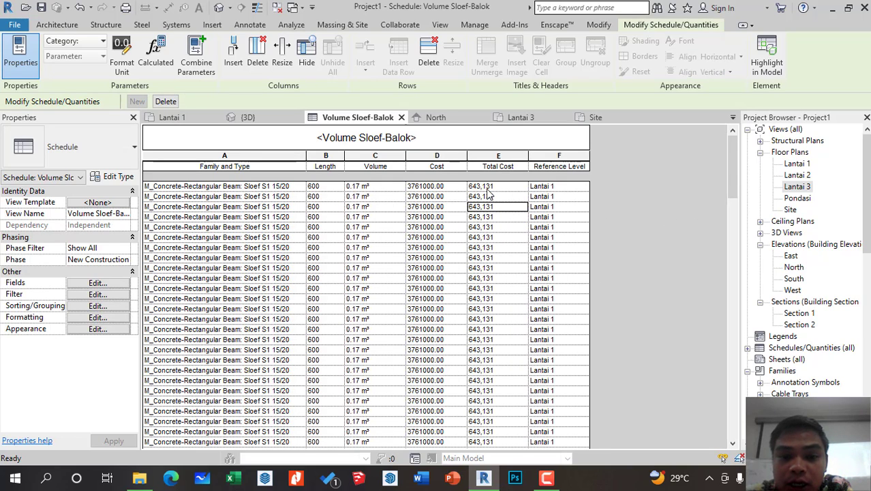
Override the project settings for the Cost column with digit grouping and 0 decimal places
{"action": "left_click", "coordinate": [440, 167]}
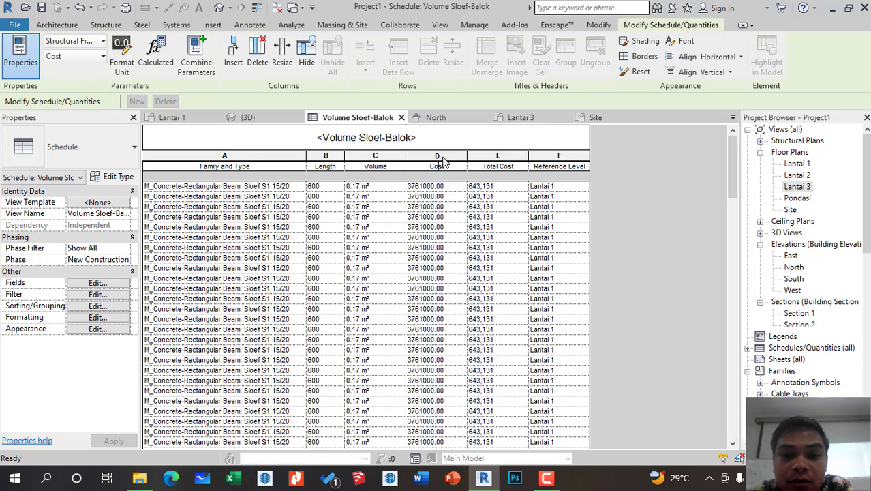
{"action": "left_click", "coordinate": [442, 158]}
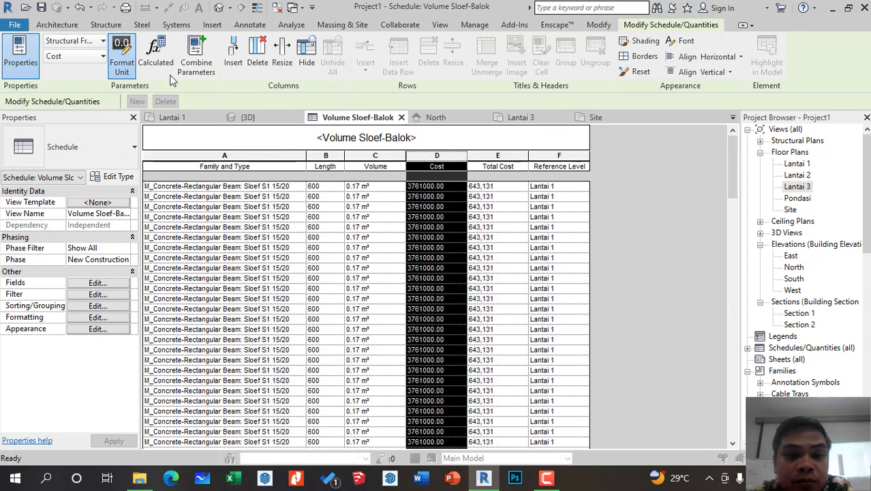
{"action": "left_click", "coordinate": [121, 58]}
{"action": "left_click", "coordinate": [544, 108]}
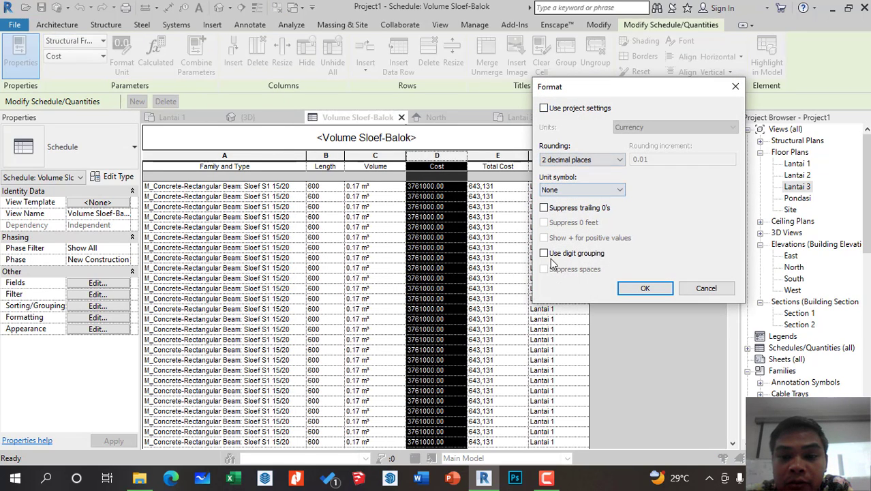
{"action": "left_click", "coordinate": [544, 253]}
{"action": "left_click", "coordinate": [564, 161]}
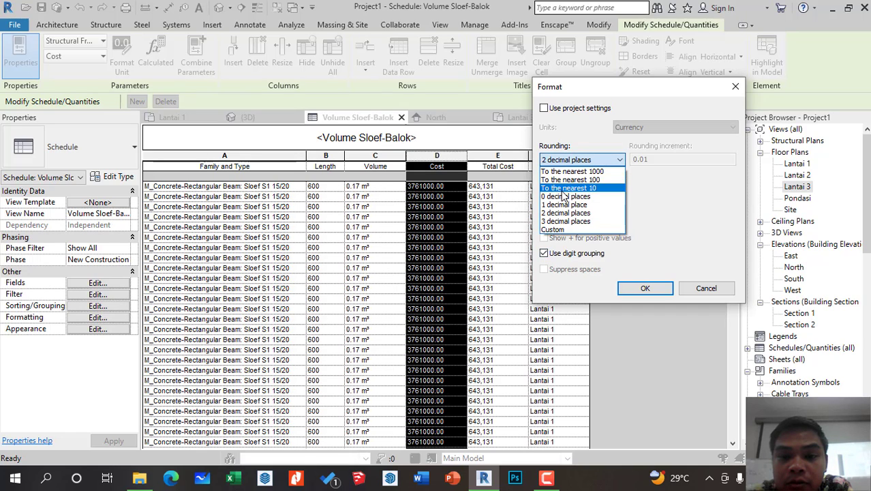
{"action": "left_click", "coordinate": [565, 196]}
{"action": "left_click", "coordinate": [645, 288]}
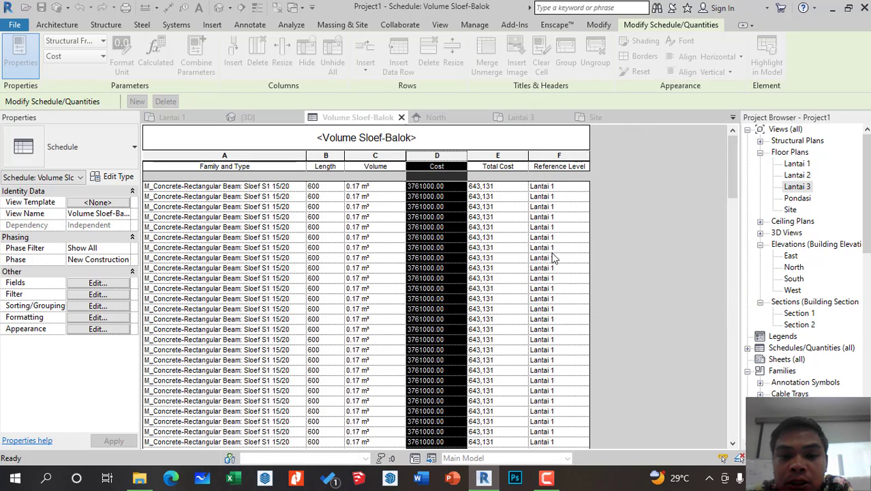
{"action": "left_click", "coordinate": [451, 238]}
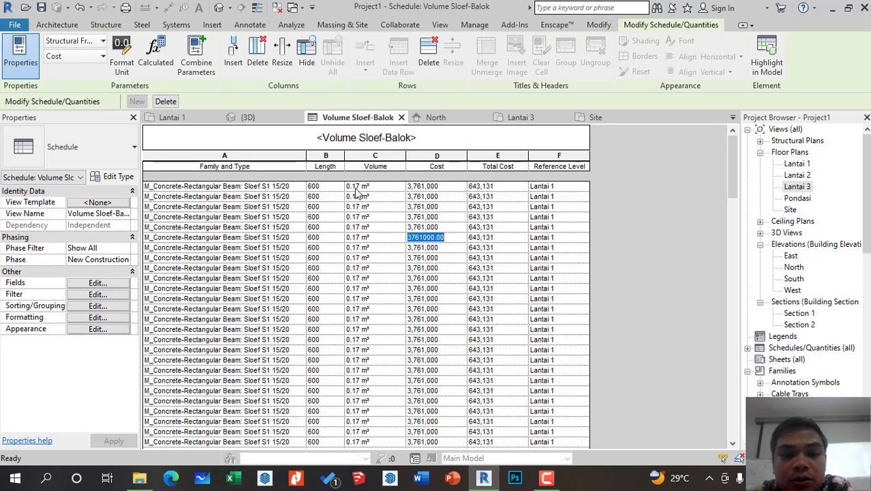
Examine the Total Cost values of the Lantai 1 and Lantai 2 beams and the subtotal row between the groups
{"action": "left_click", "coordinate": [490, 189]}
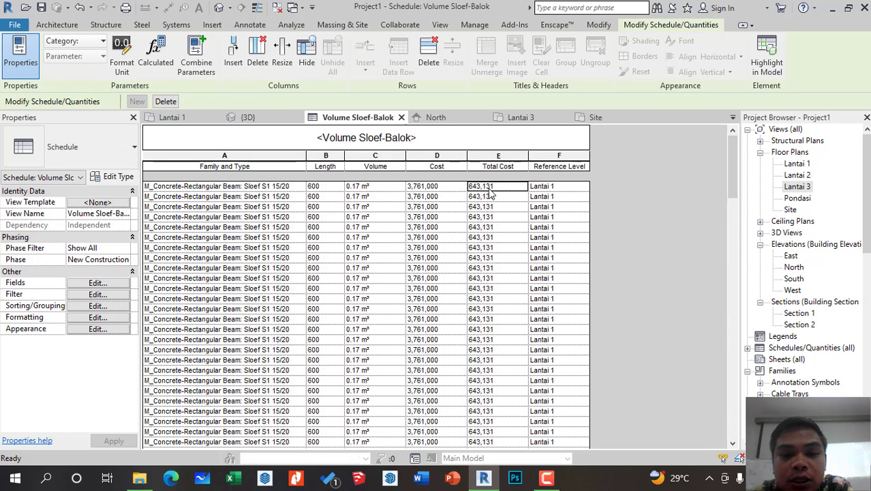
{"action": "scroll", "coordinate": [491, 193], "scroll_direction": "down", "scroll_amount": 10}
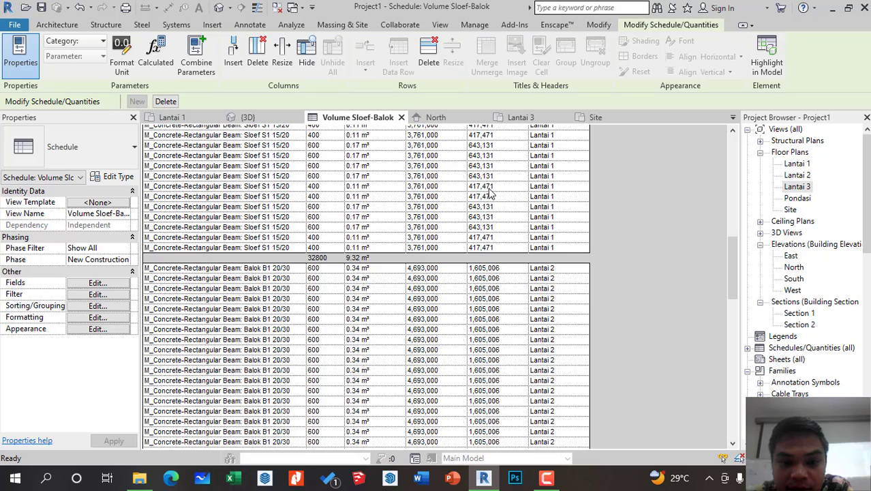
{"action": "scroll", "coordinate": [463, 250], "scroll_direction": "up", "scroll_amount": 3}
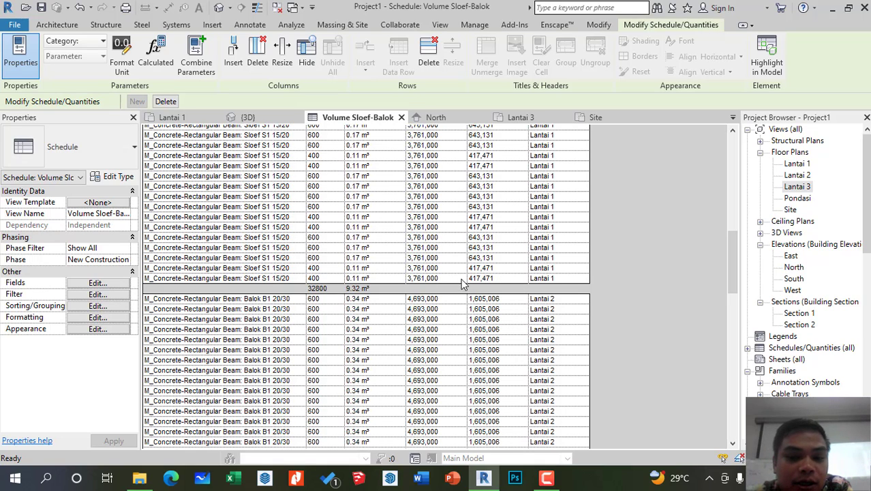
{"action": "scroll", "coordinate": [492, 196], "scroll_direction": "up", "scroll_amount": 8}
{"action": "scroll", "coordinate": [492, 185], "scroll_direction": "up", "scroll_amount": 3}
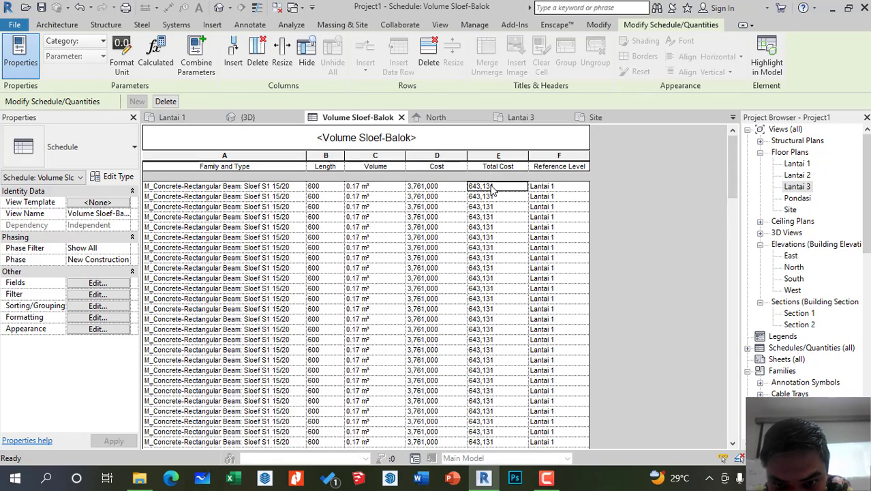
{"action": "scroll", "coordinate": [493, 191], "scroll_direction": "down", "scroll_amount": 8}
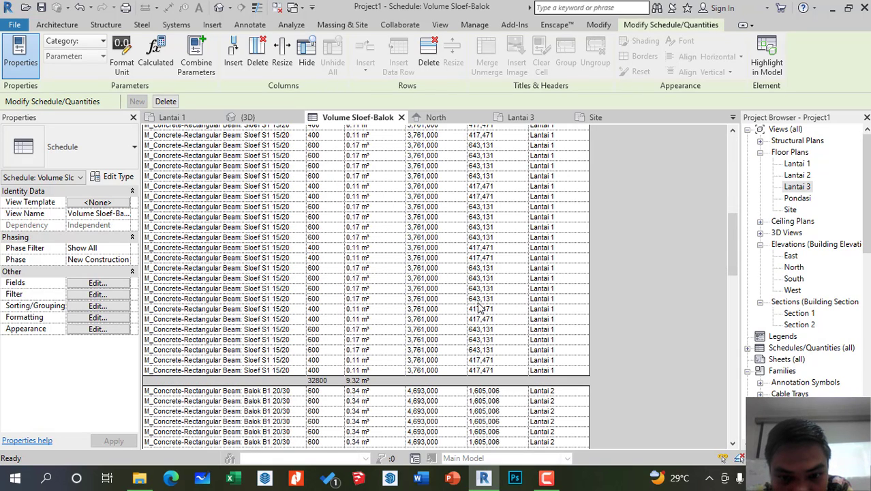
{"action": "scroll", "coordinate": [485, 321], "scroll_direction": "up", "scroll_amount": 2}
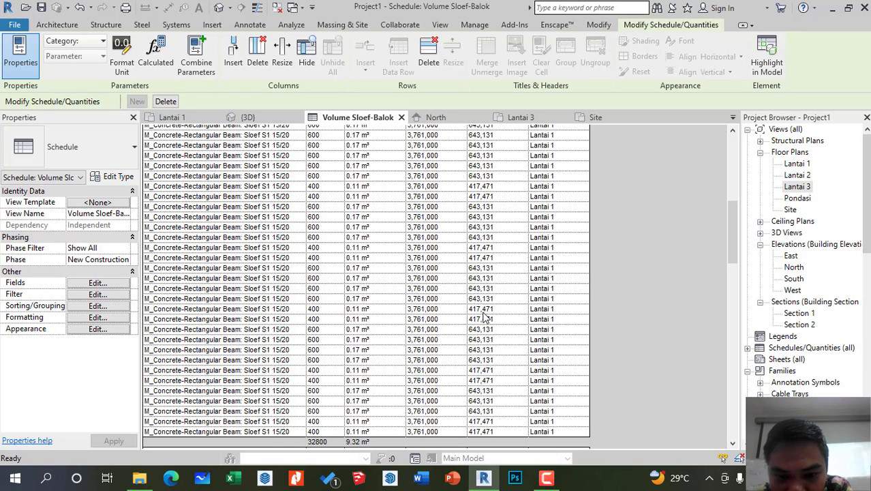
{"action": "scroll", "coordinate": [403, 319], "scroll_direction": "down", "scroll_amount": 2}
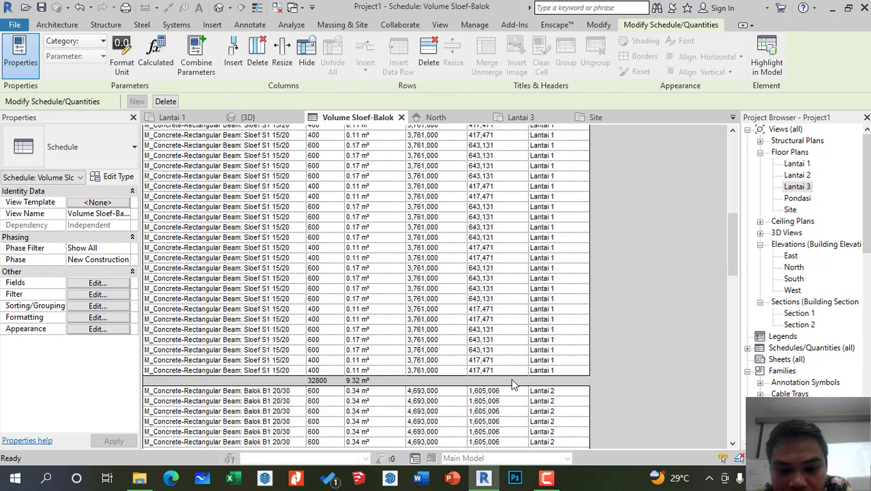
Set the Total Cost field's formatting to Calculate totals and apply it to the schedule
{"action": "left_click", "coordinate": [98, 283]}
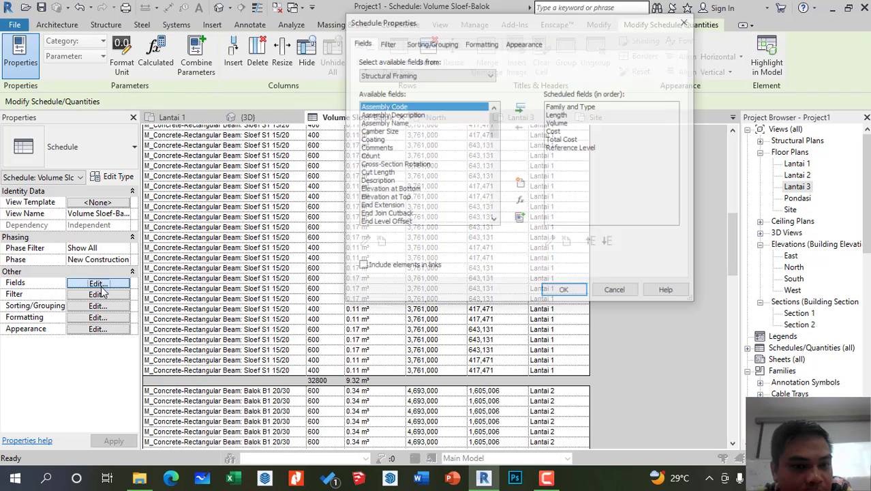
{"action": "left_click", "coordinate": [484, 43]}
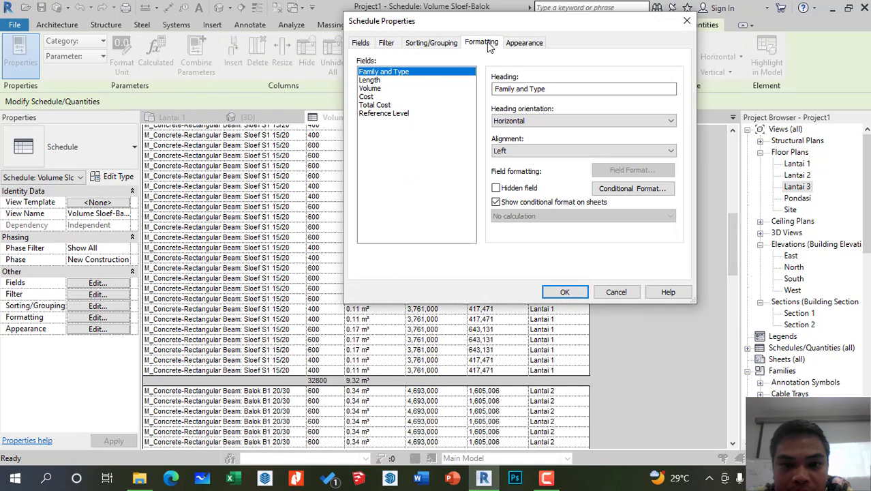
{"action": "left_click", "coordinate": [381, 105]}
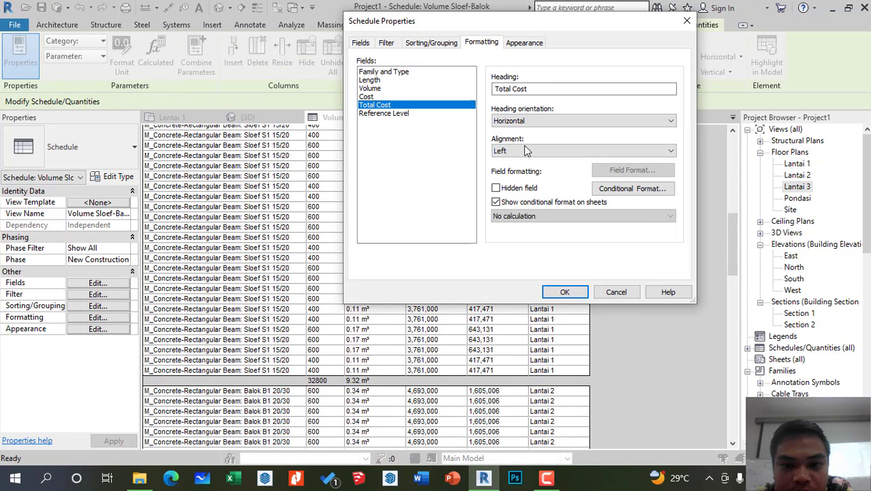
{"action": "left_click", "coordinate": [567, 215]}
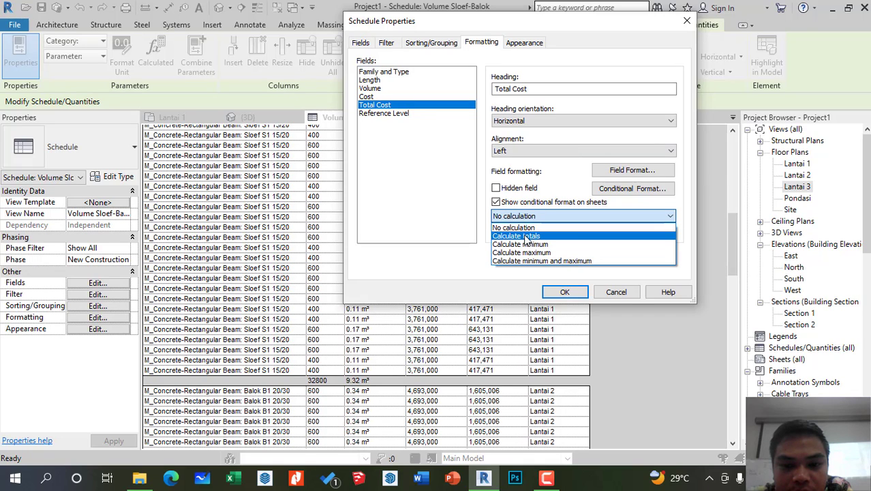
{"action": "left_click", "coordinate": [526, 236]}
{"action": "left_click", "coordinate": [564, 292]}
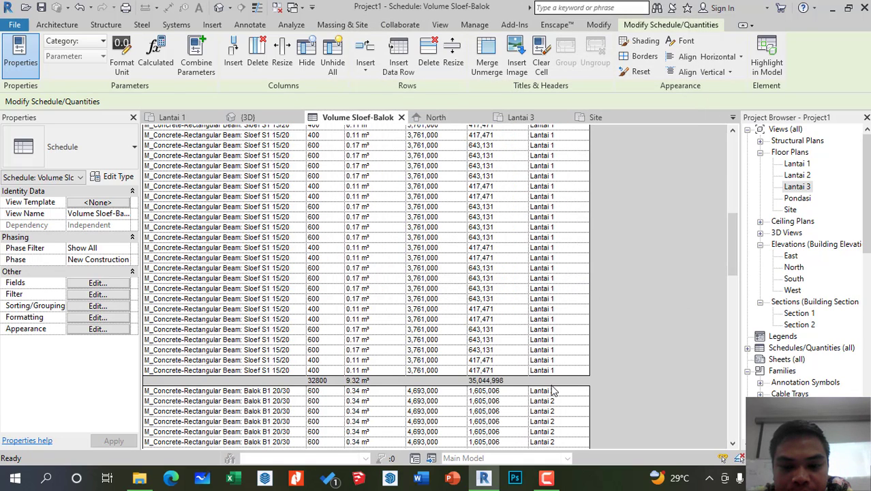
{"action": "left_click", "coordinate": [555, 390]}
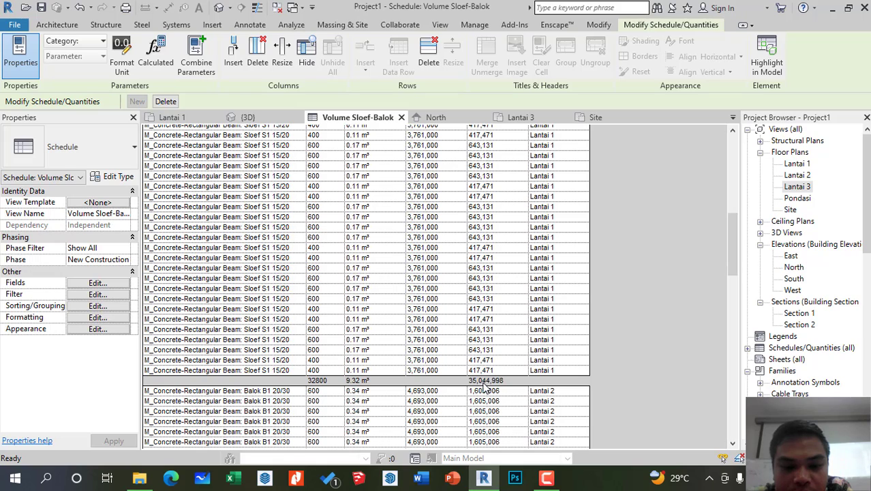